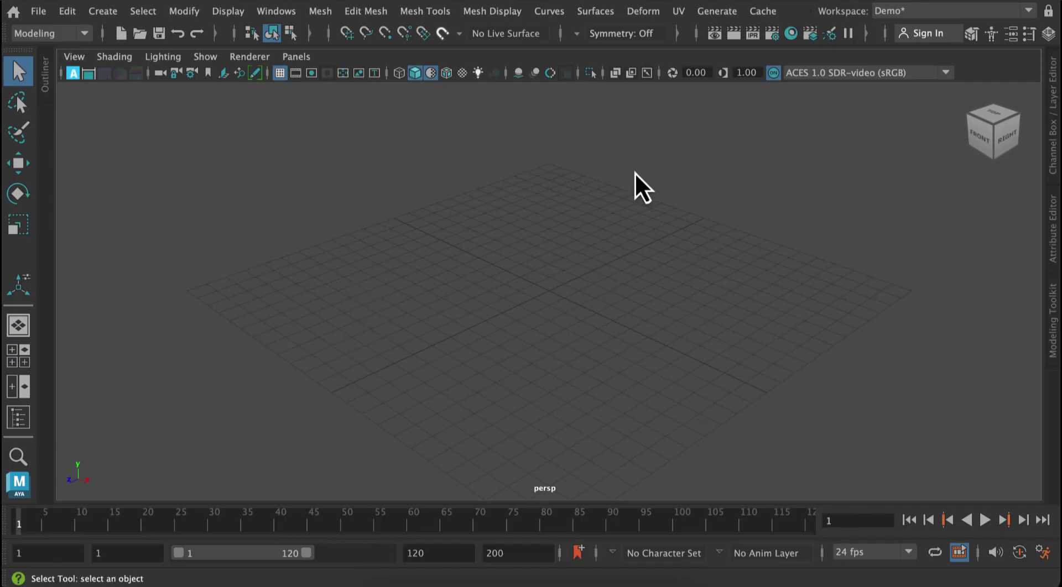
Start a new project in the Project Window and name it SpaceShipDemo.
{"action": "left_click", "coordinate": [36, 12]}
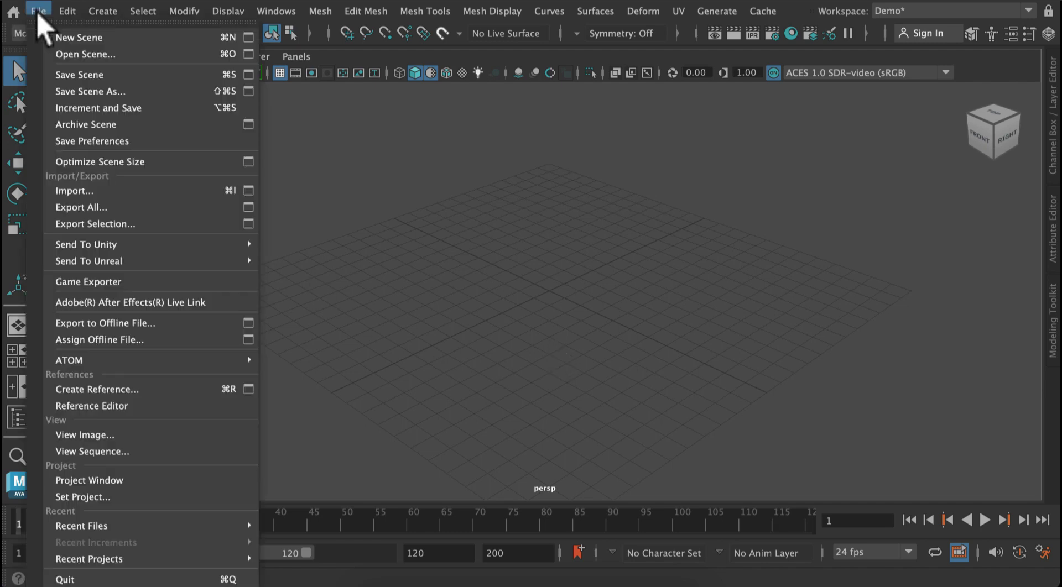
{"action": "left_click", "coordinate": [128, 482]}
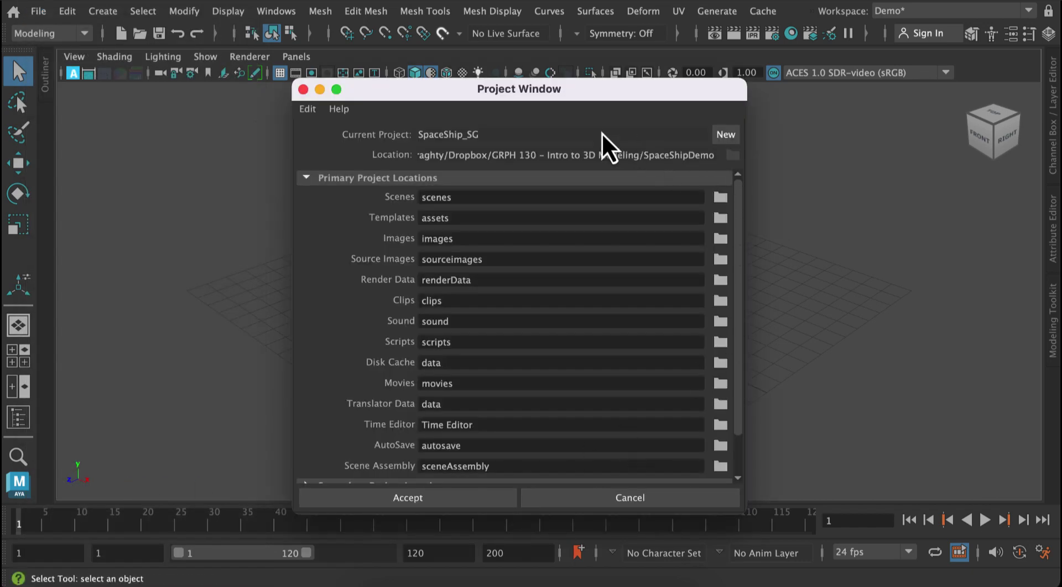
{"action": "left_click", "coordinate": [725, 135]}
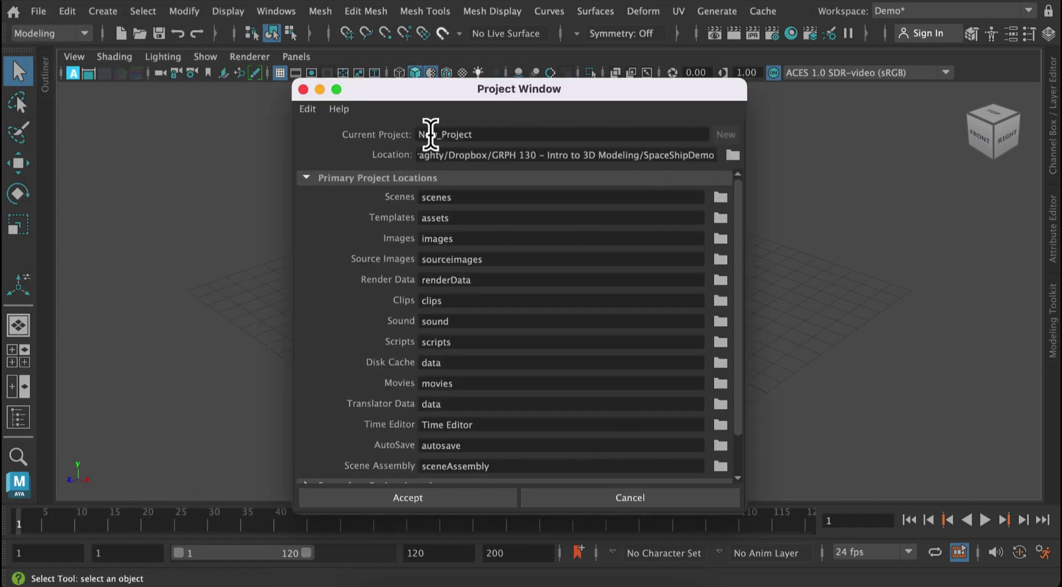
{"action": "left_click_drag", "start_coordinate": [505, 134], "coordinate": [381, 135]}
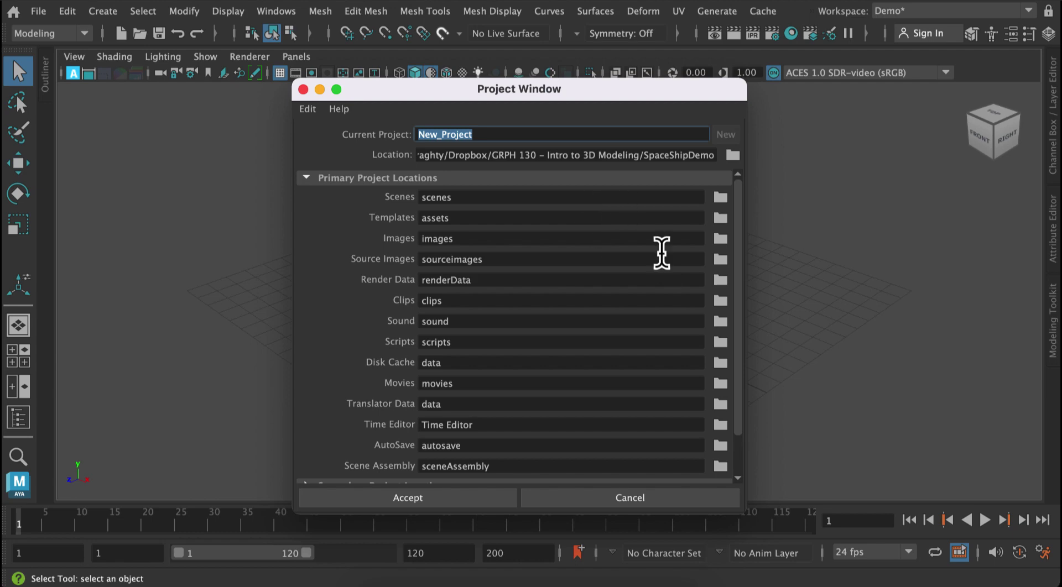
{"action": "type", "text": "SpaceShipDemo"}
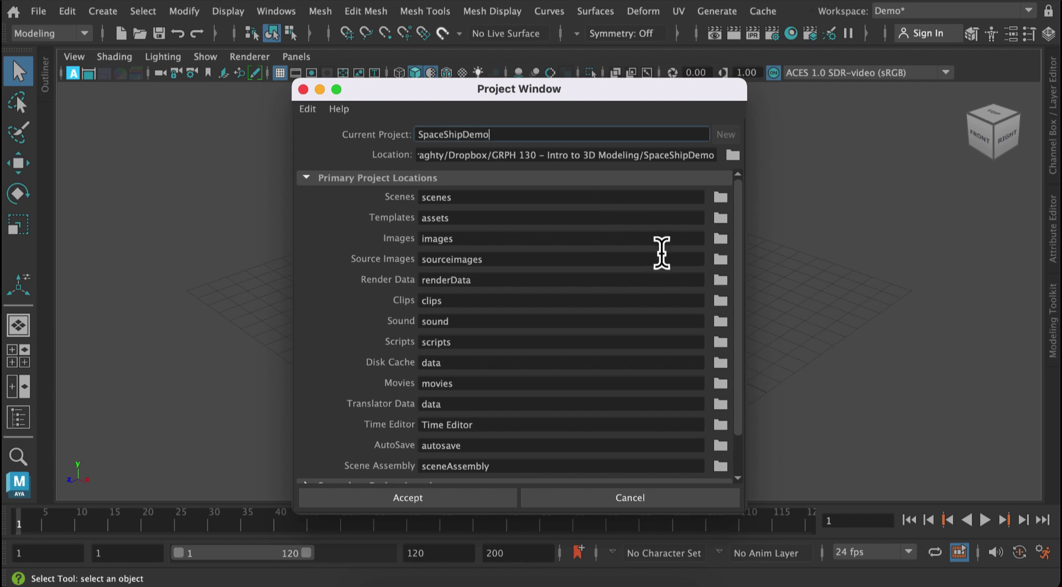
Set the new project's location to the "GRPH 130 - Intro to 3D Modeling" folder and accept the project settings.
{"action": "left_click", "coordinate": [732, 156]}
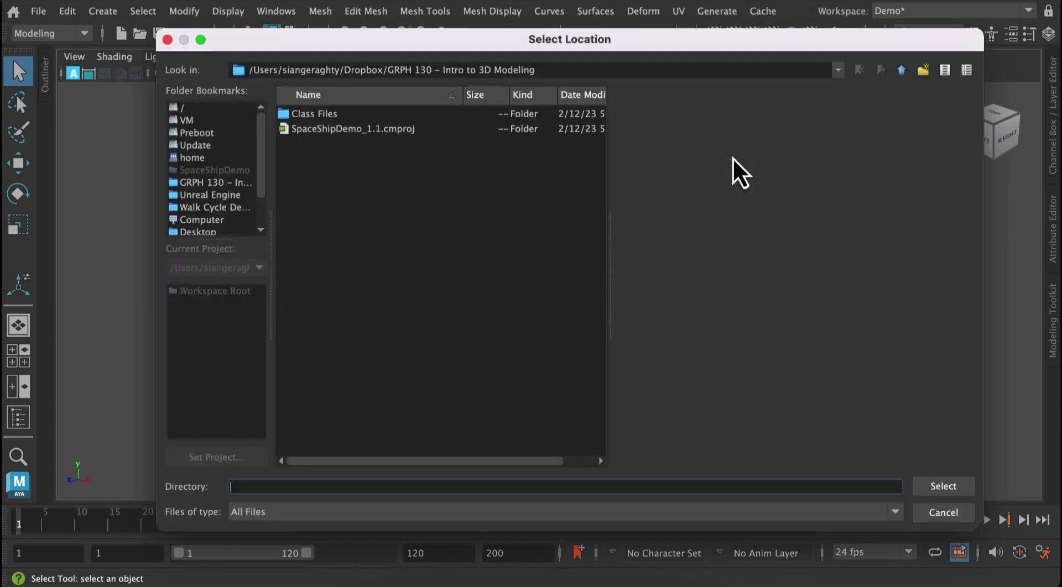
{"action": "left_click", "coordinate": [489, 241]}
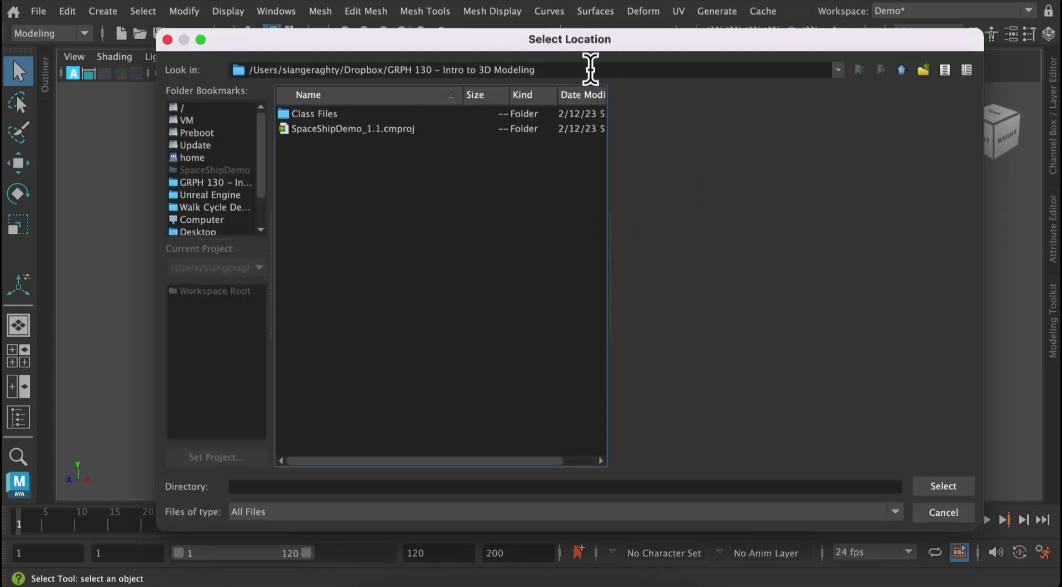
{"action": "left_click_drag", "start_coordinate": [590, 69], "coordinate": [387, 70]}
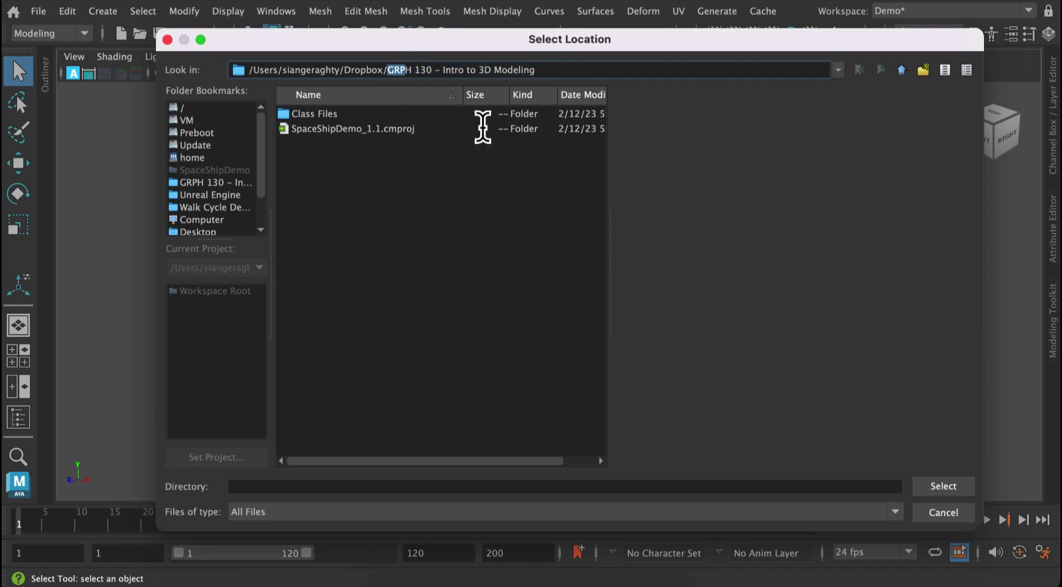
{"action": "left_click", "coordinate": [525, 305]}
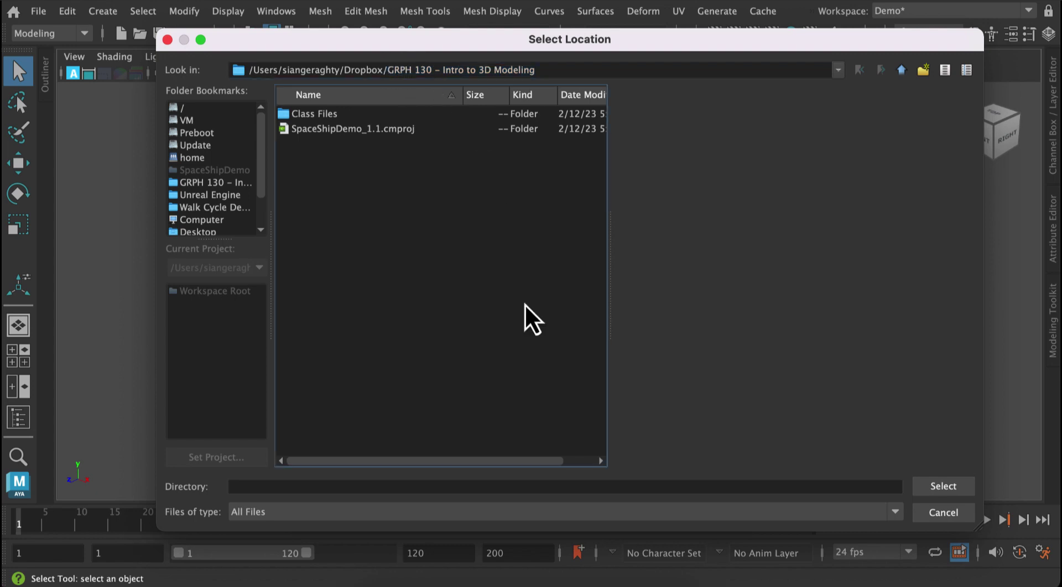
{"action": "left_click", "coordinate": [943, 486]}
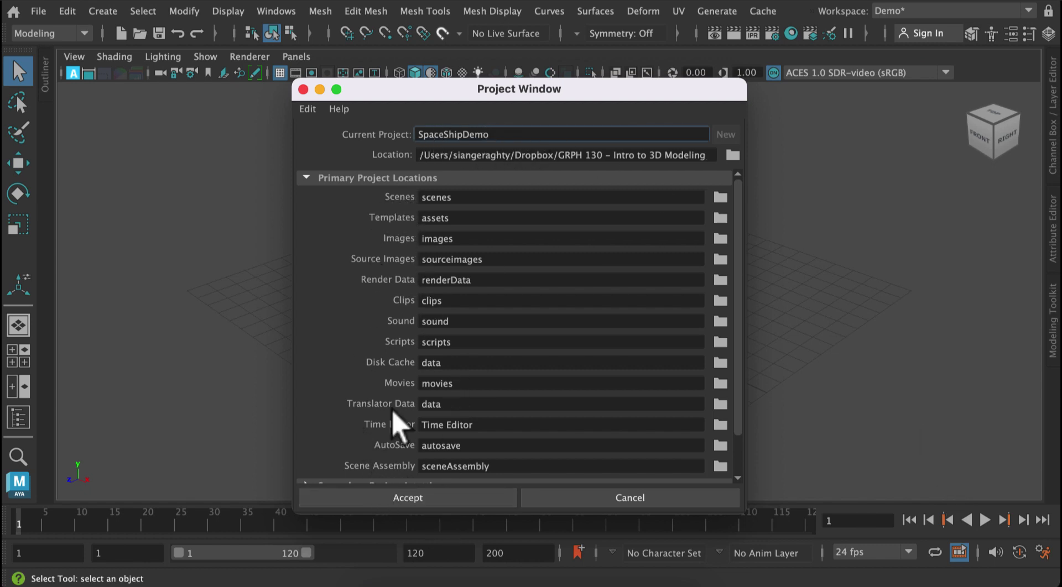
{"action": "left_click", "coordinate": [399, 499]}
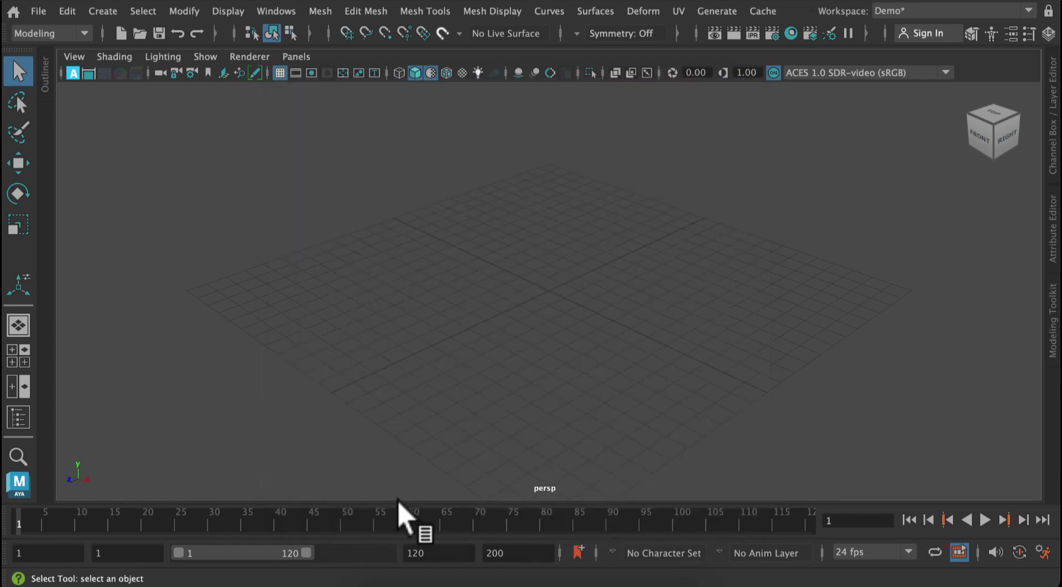
Set the SpaceShipDemo folder inside "GRPH 130 - Intro to 3D Modeling" as the current project.
{"action": "left_click", "coordinate": [39, 11]}
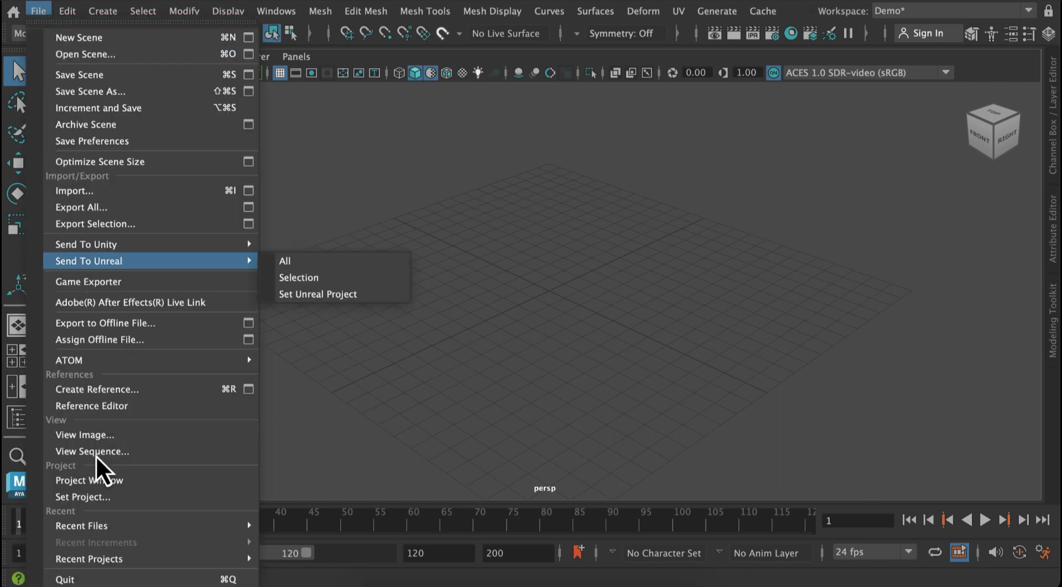
{"action": "left_click", "coordinate": [102, 498]}
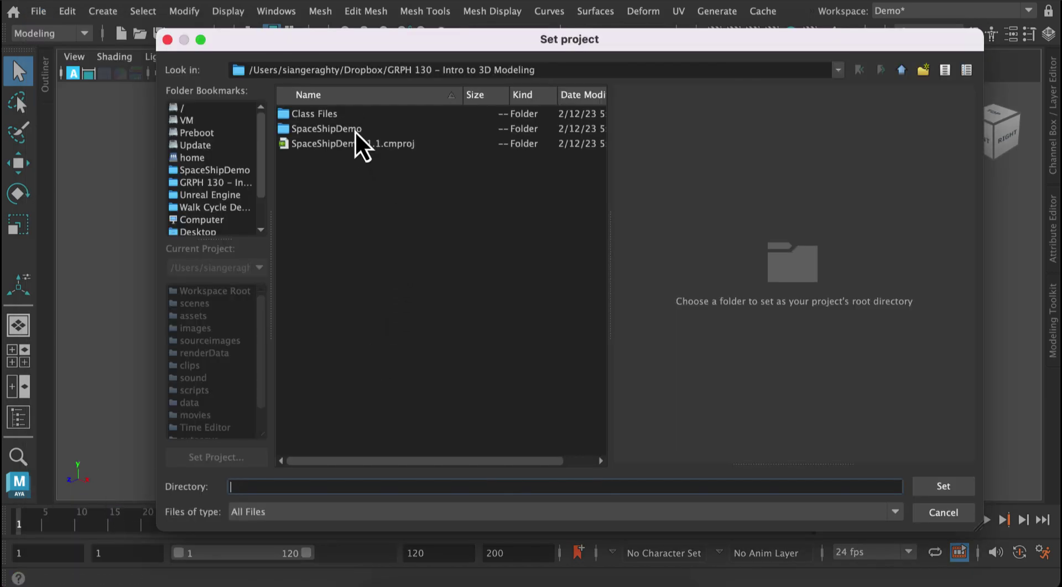
{"action": "left_click", "coordinate": [354, 131]}
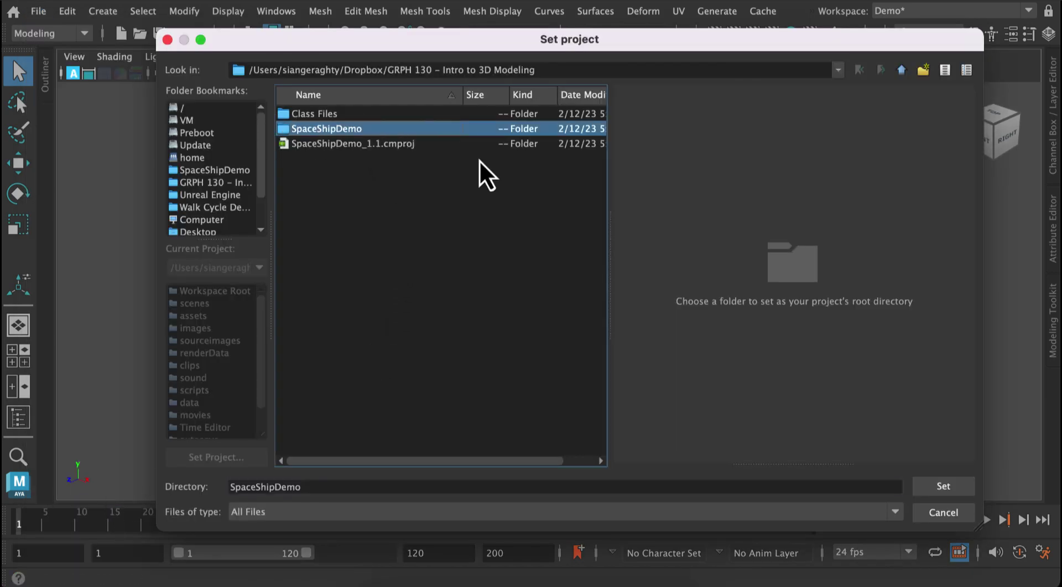
{"action": "left_click", "coordinate": [940, 496]}
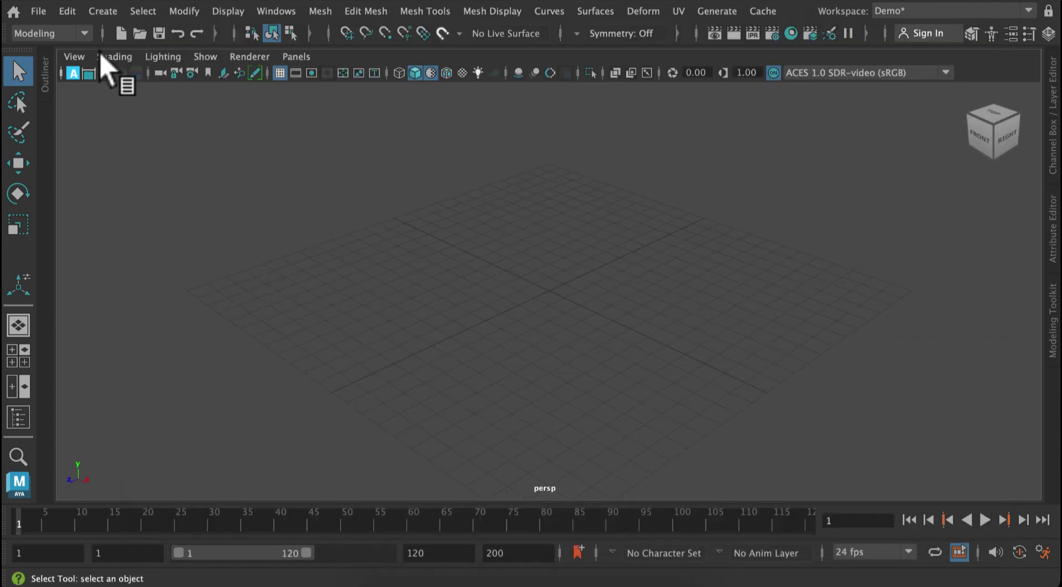
Save the scene as SpaceShip_001_blockout in the SpaceShipDemo project's scenes folder.
{"action": "left_click", "coordinate": [40, 13]}
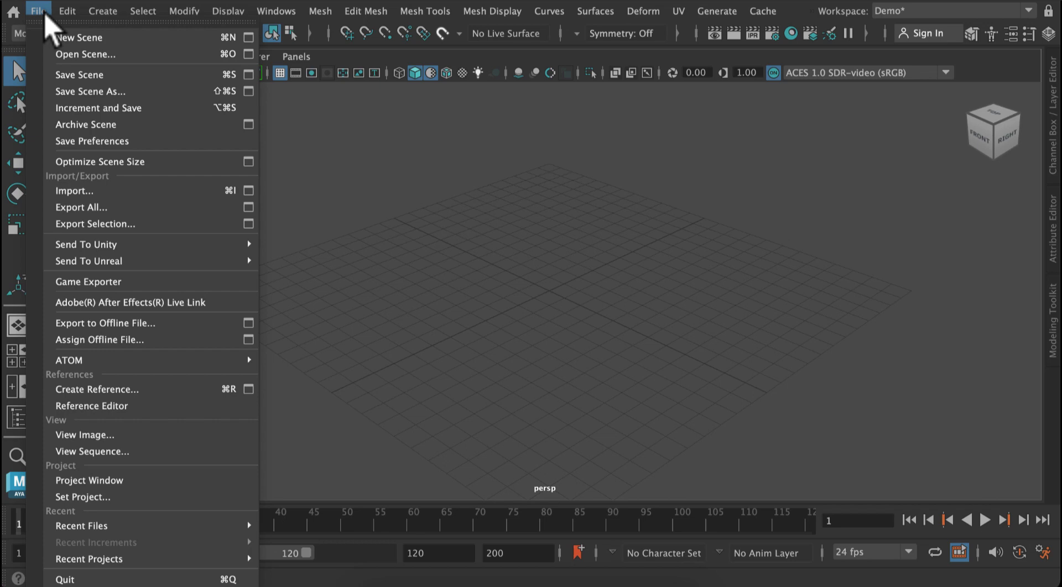
{"action": "left_click", "coordinate": [69, 91]}
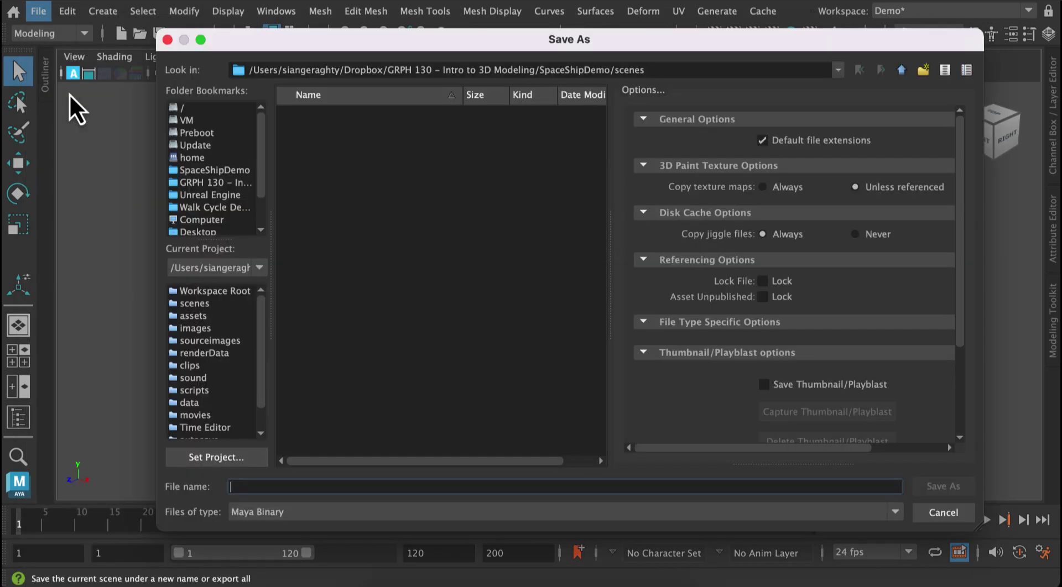
{"action": "left_click_drag", "start_coordinate": [653, 69], "coordinate": [537, 69]}
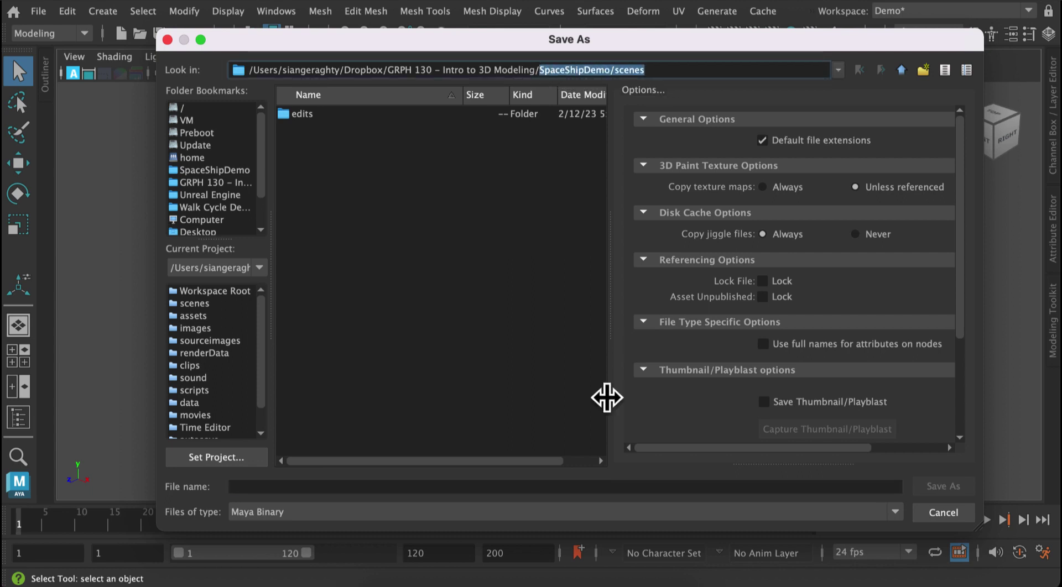
{"action": "left_click", "coordinate": [500, 489]}
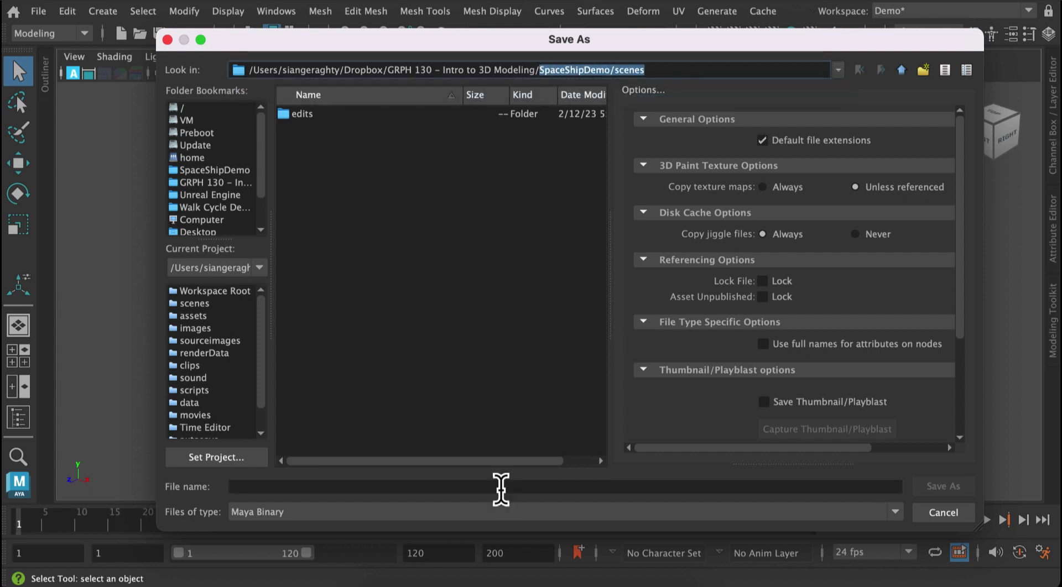
{"action": "left_click", "coordinate": [501, 489]}
{"action": "type", "text": "SpaceShip_001"}
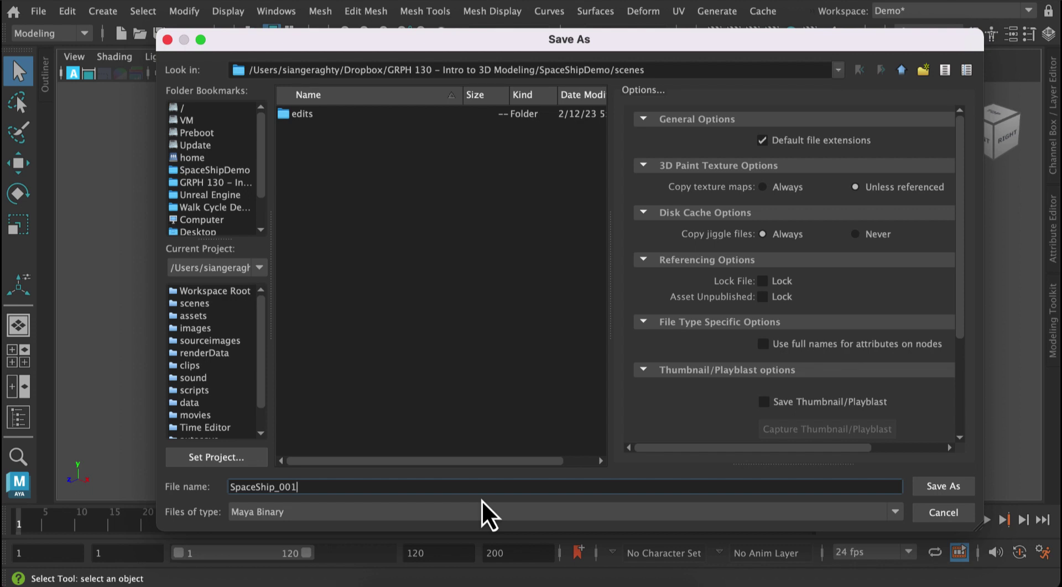
{"action": "type", "text": "_blockout"}
{"action": "left_click", "coordinate": [959, 486]}
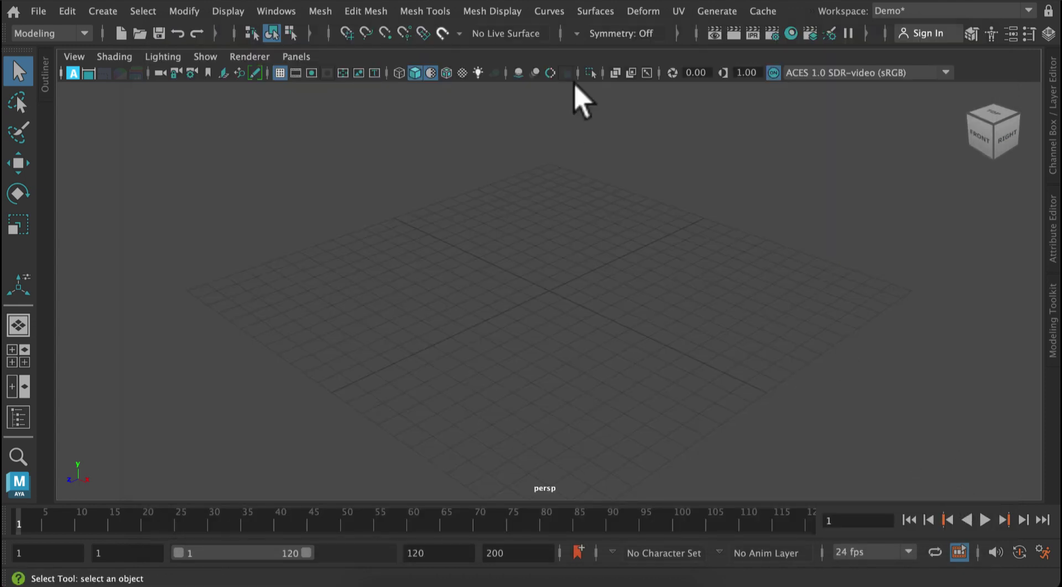
Collapse the Outliner, switch to the four-view layout and maximize the top view.
{"action": "key", "text": "ctrl+space"}
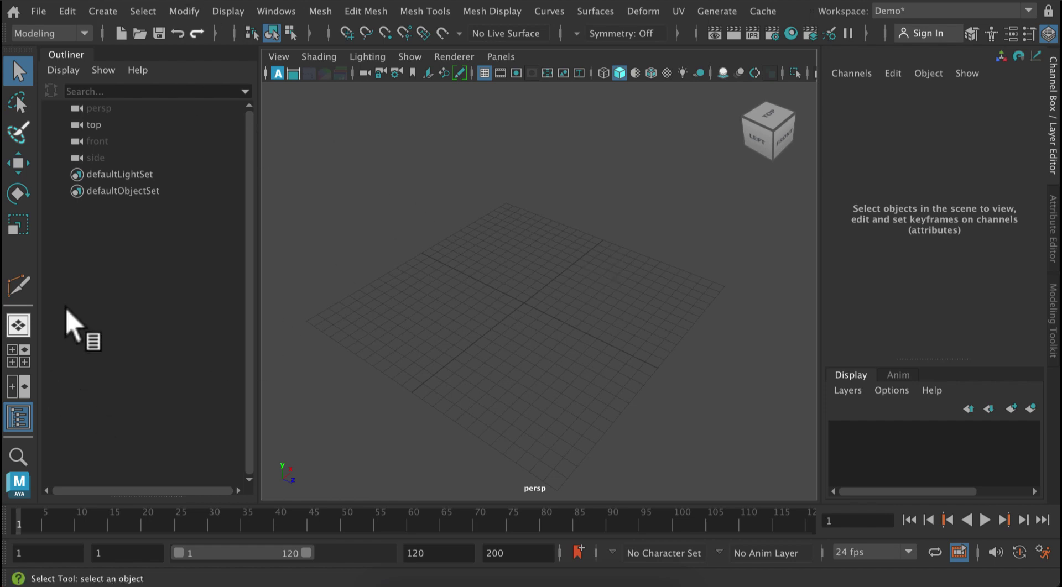
{"action": "left_click", "coordinate": [61, 55]}
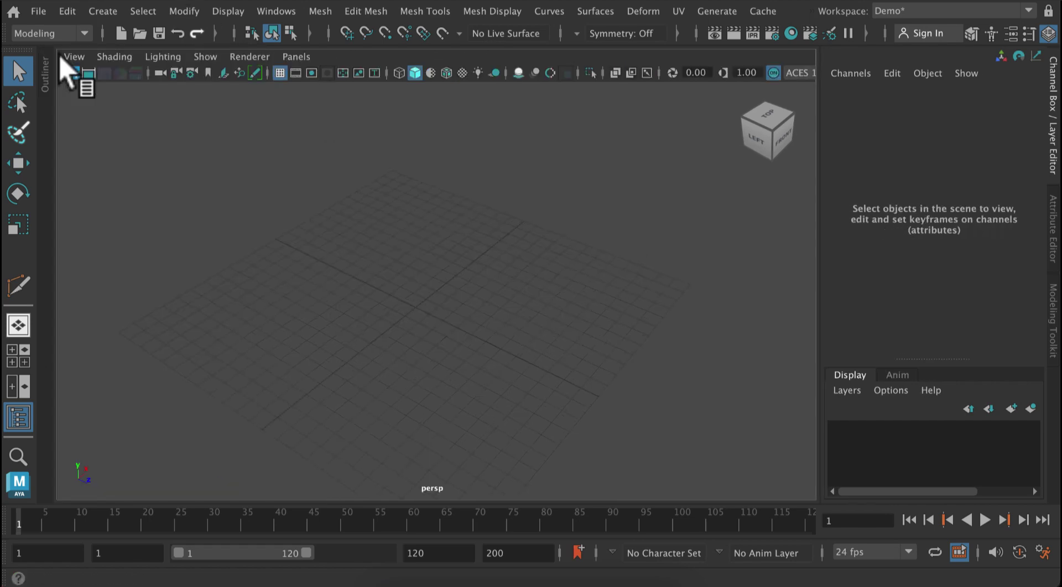
{"action": "left_click", "coordinate": [18, 362]}
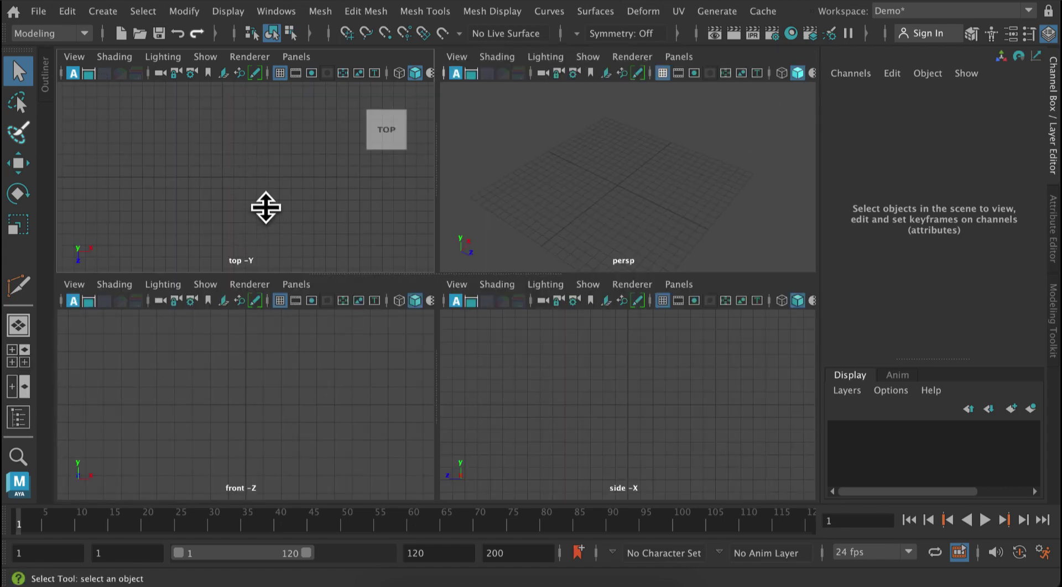
{"action": "key", "text": "space"}
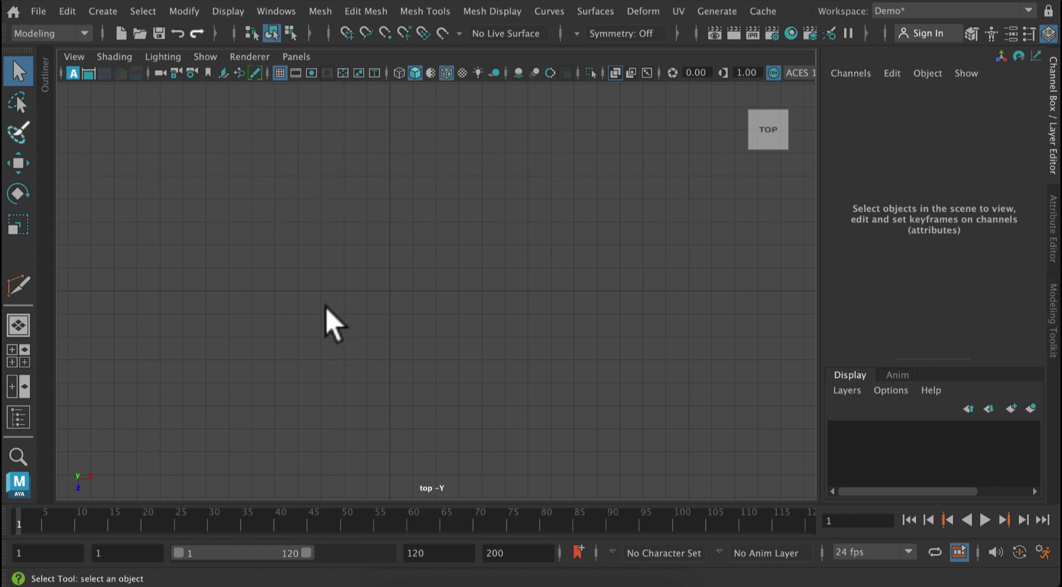
{"action": "left_click", "coordinate": [77, 57]}
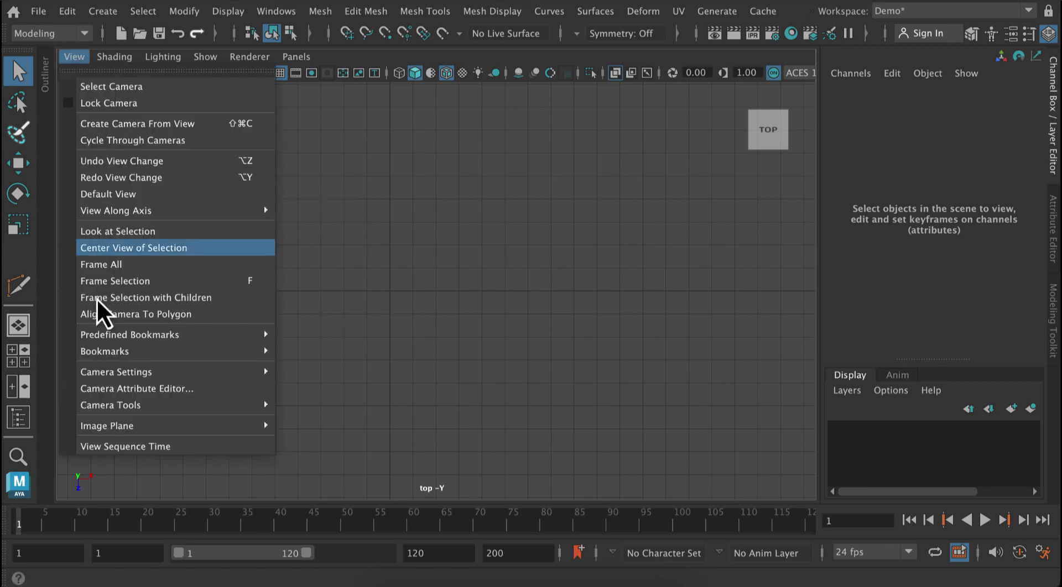
{"action": "mouse_move", "coordinate": [133, 425]}
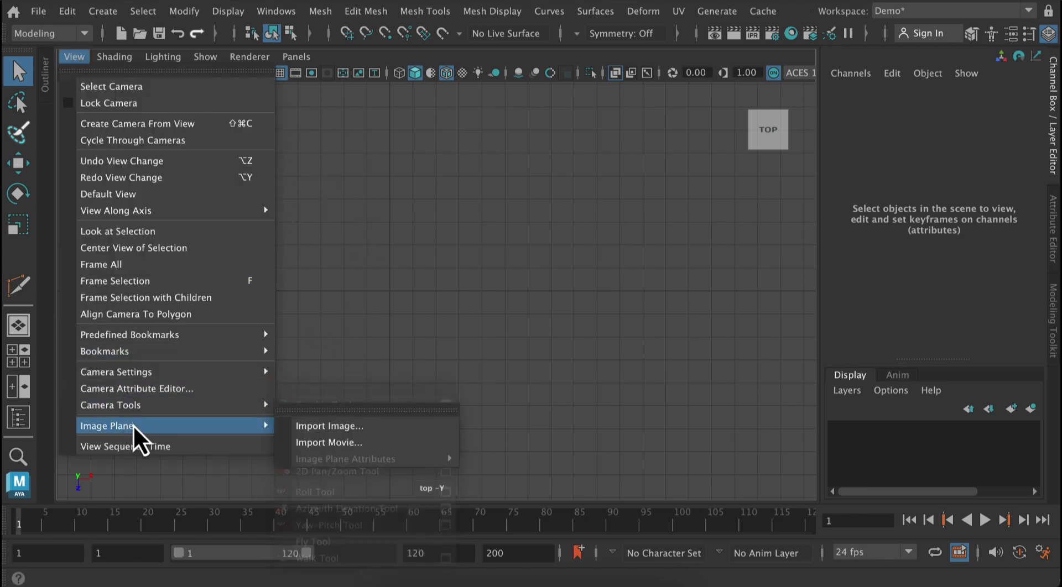
{"action": "left_click", "coordinate": [307, 432]}
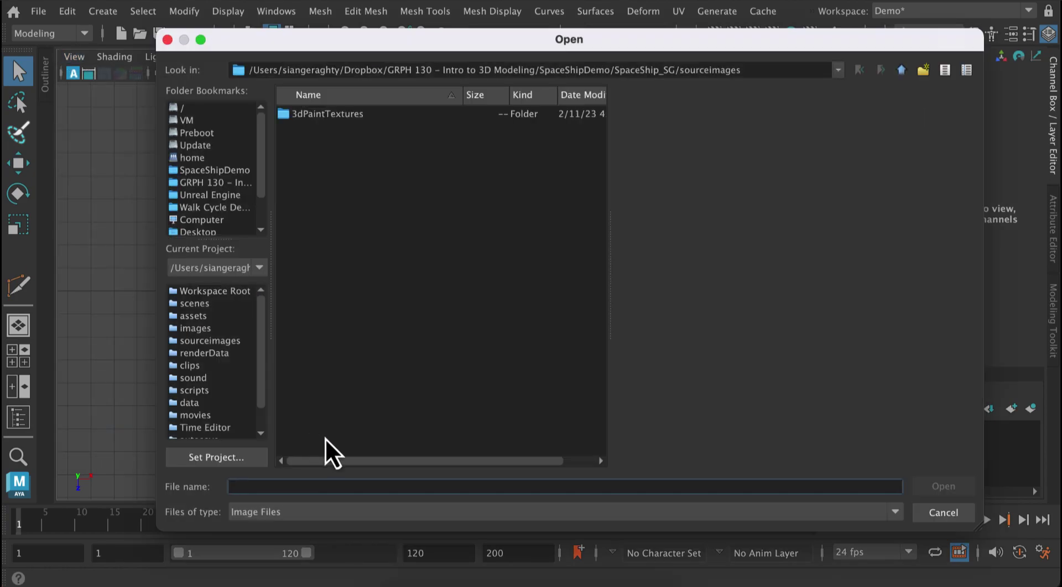
{"action": "key", "text": "Escape"}
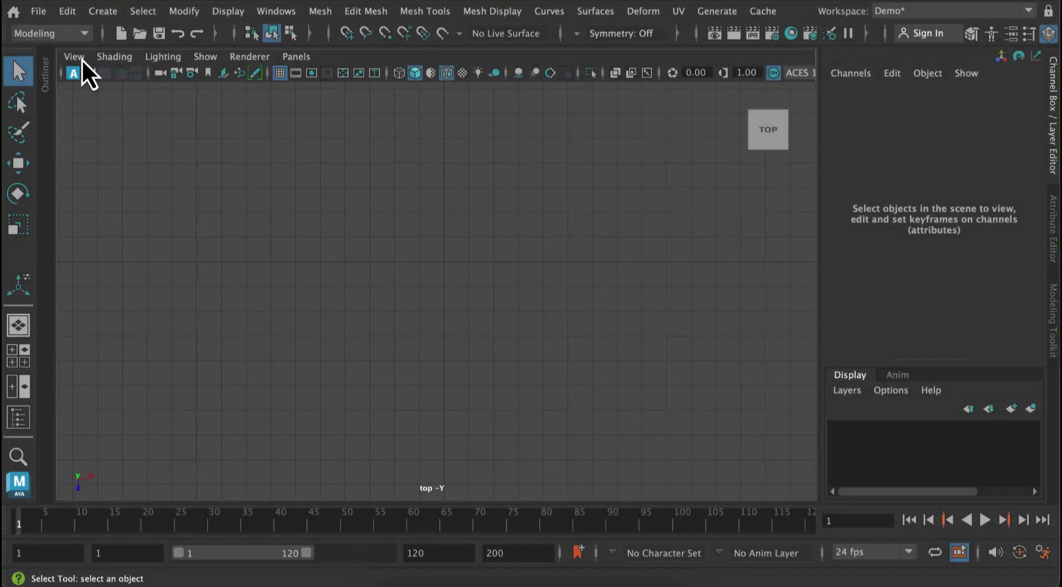
Import SpaceShipTopBlue.jpg from the bookmarked SpaceShipDemo folder as an image plane in the top view.
{"action": "left_click", "coordinate": [81, 59]}
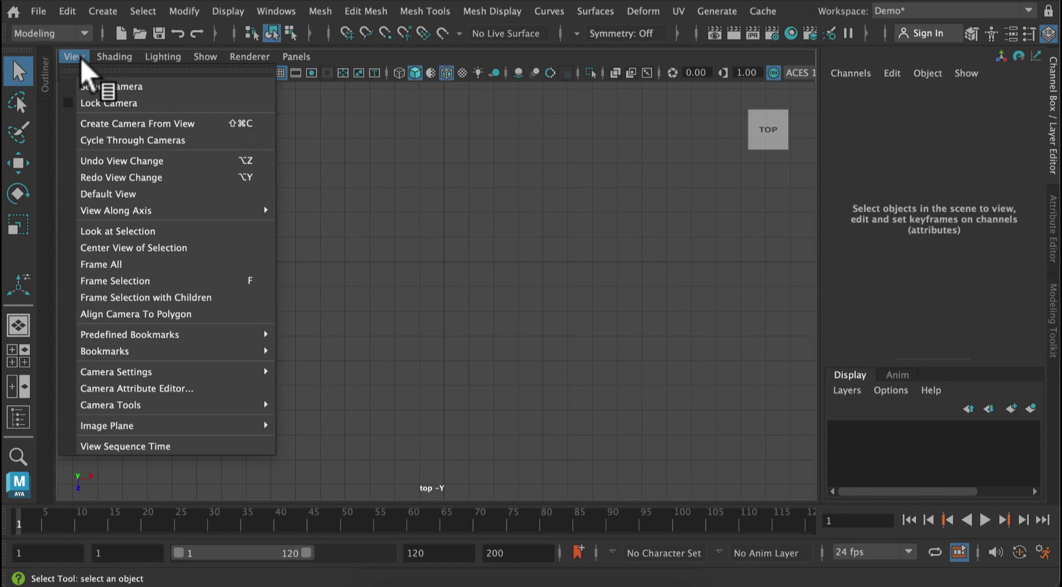
{"action": "mouse_move", "coordinate": [158, 424]}
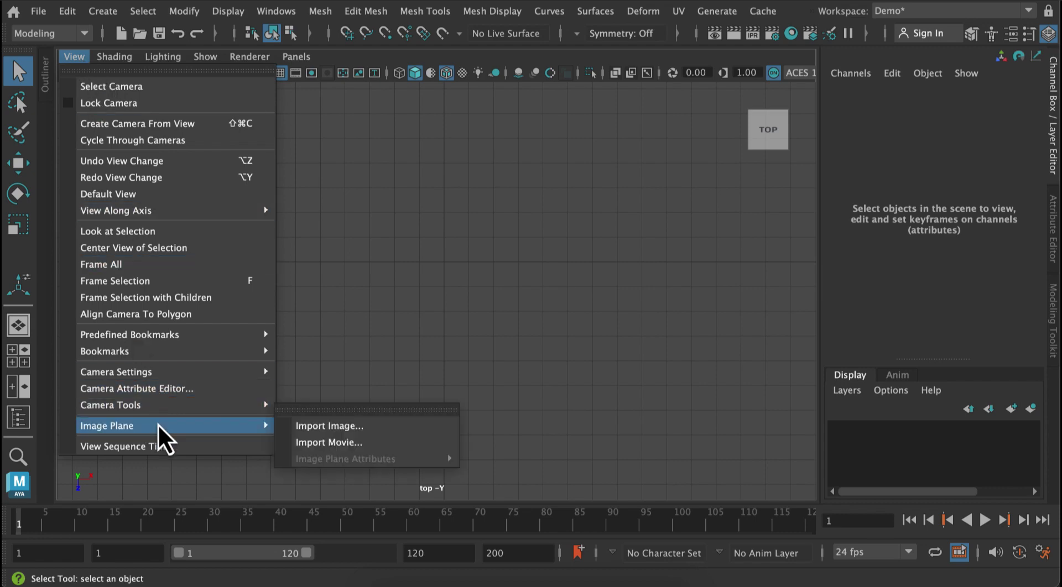
{"action": "left_click", "coordinate": [326, 429]}
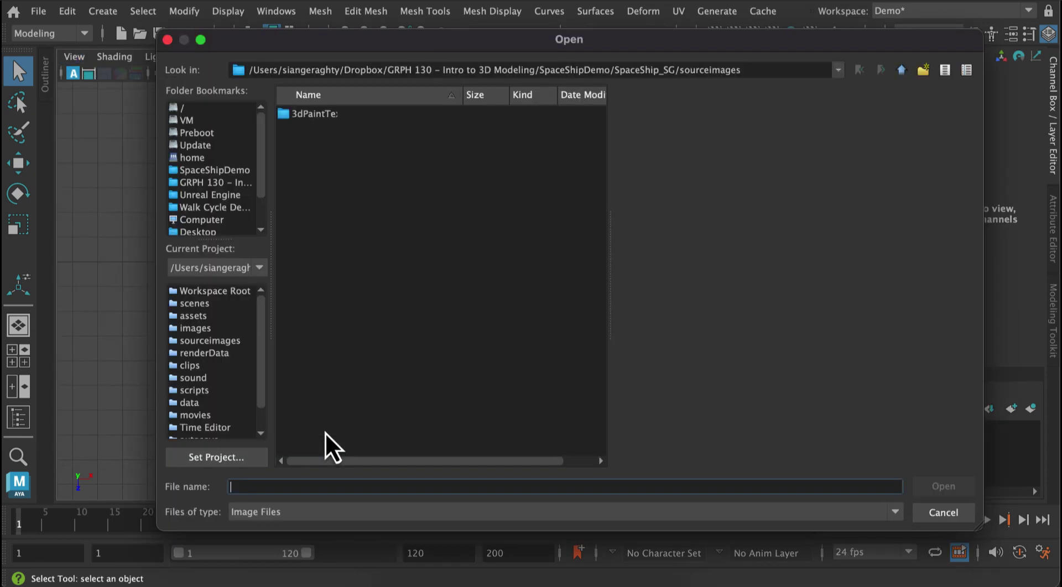
{"action": "left_click", "coordinate": [207, 170]}
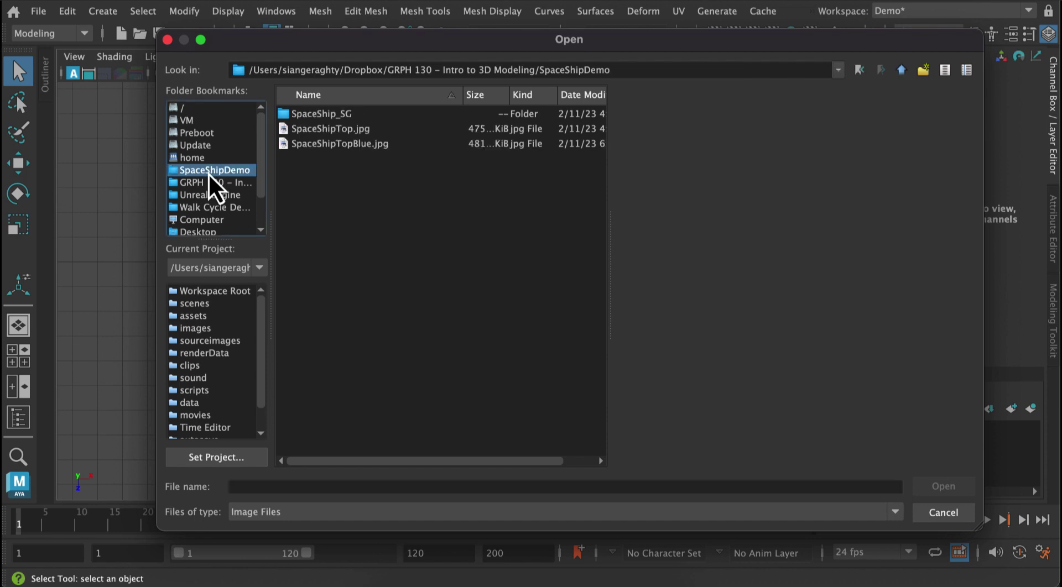
{"action": "left_click", "coordinate": [323, 145]}
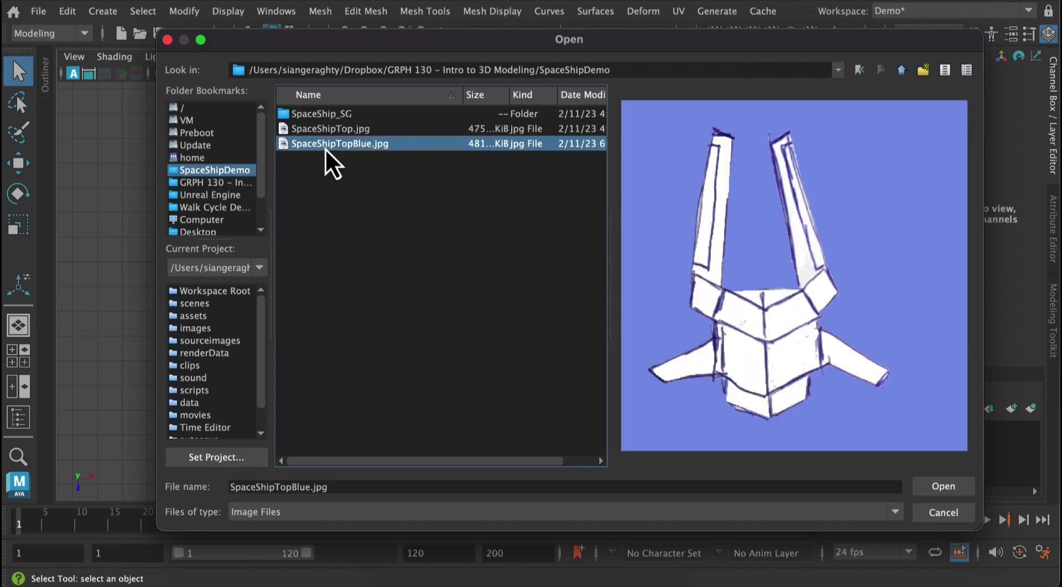
{"action": "left_click", "coordinate": [969, 492]}
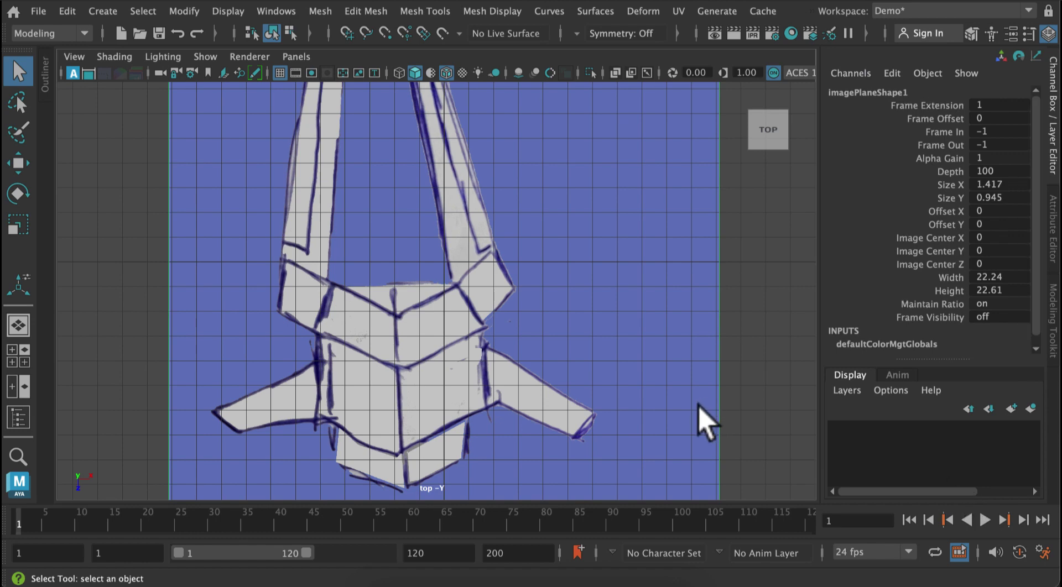
Move the image plane to about 2.1 in X and rotate it about -2.6 in Y to align the ship's centerline with the grid axis.
{"action": "right_click_drag", "start_coordinate": [706, 423], "coordinate": [560, 183], "text": "alt"}
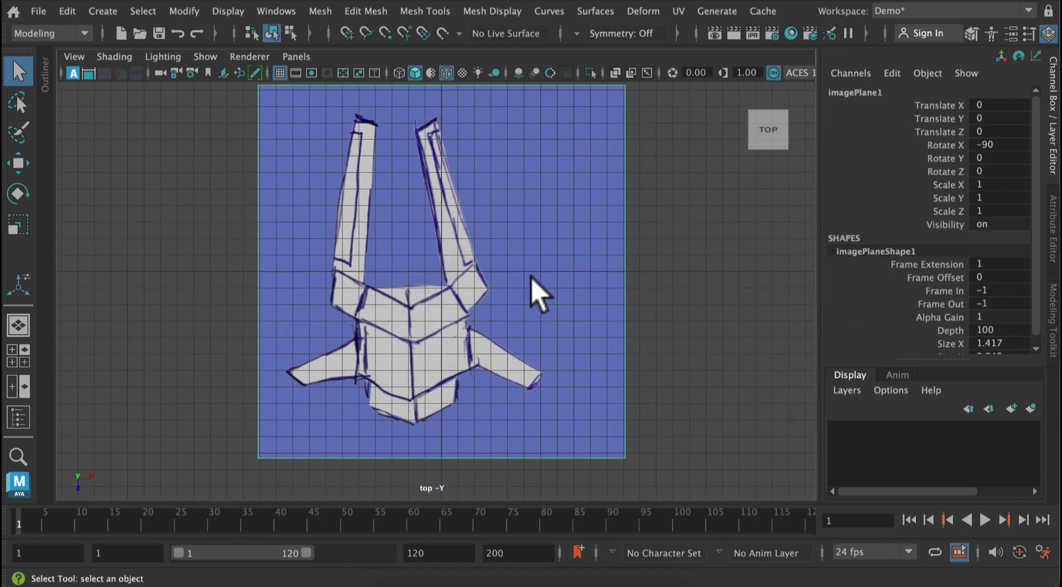
{"action": "key", "text": "w"}
{"action": "left_click_drag", "start_coordinate": [533, 277], "coordinate": [557, 275]}
{"action": "right_click_drag", "start_coordinate": [616, 360], "coordinate": [640, 384], "text": "alt"}
{"action": "key", "text": "e"}
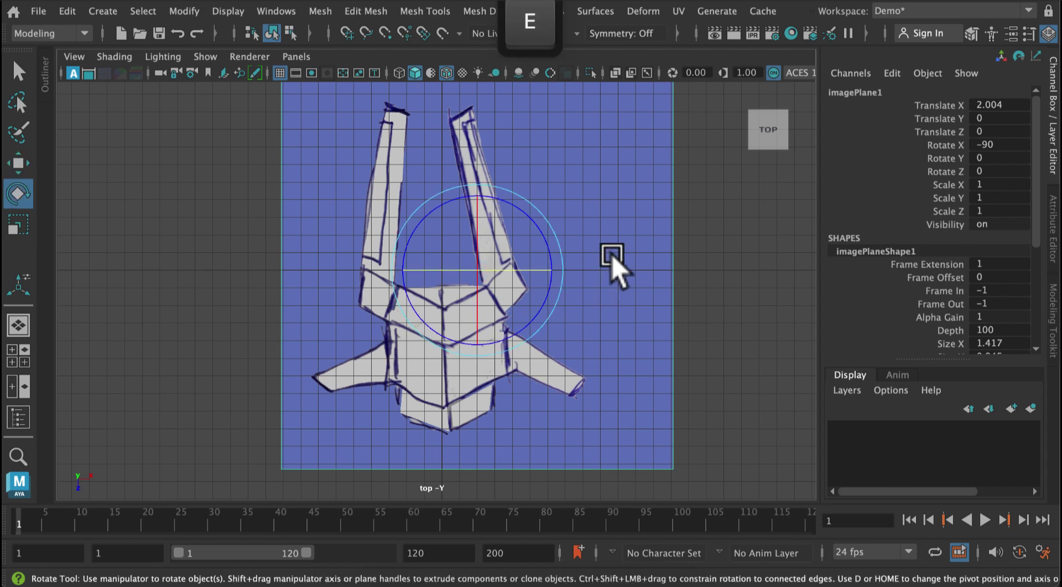
{"action": "mouse_move", "coordinate": [547, 256]}
{"action": "left_mouse_down"}
{"action": "mouse_move", "coordinate": [565, 270]}
{"action": "mouse_move", "coordinate": [550, 254]}
{"action": "left_mouse_up"}
{"action": "key", "text": "w"}
{"action": "key", "text": "e"}
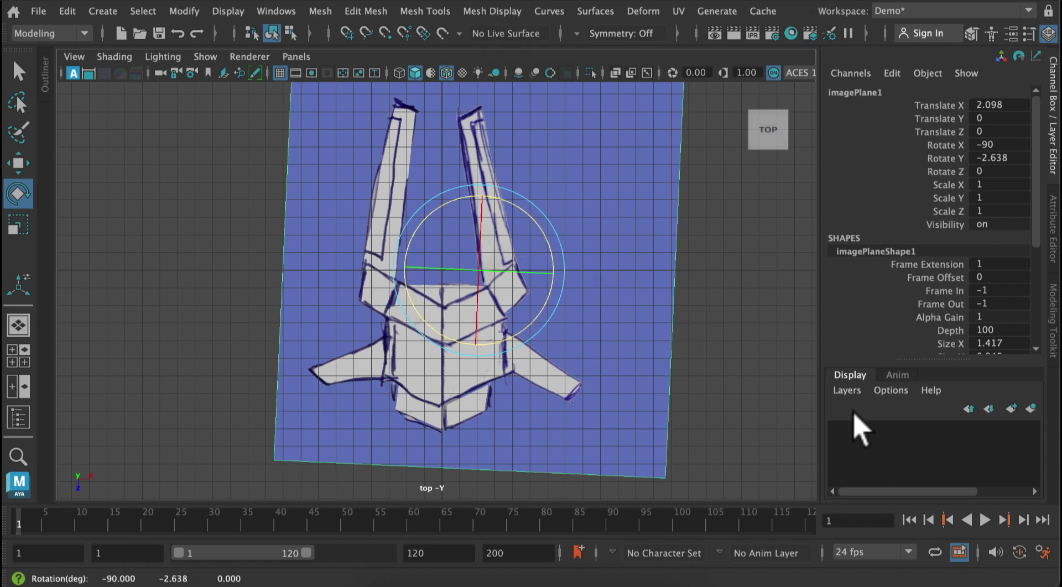
Put the image plane on a new display layer named refImage_layer, with its display type set to Reference.
{"action": "left_click", "coordinate": [845, 390]}
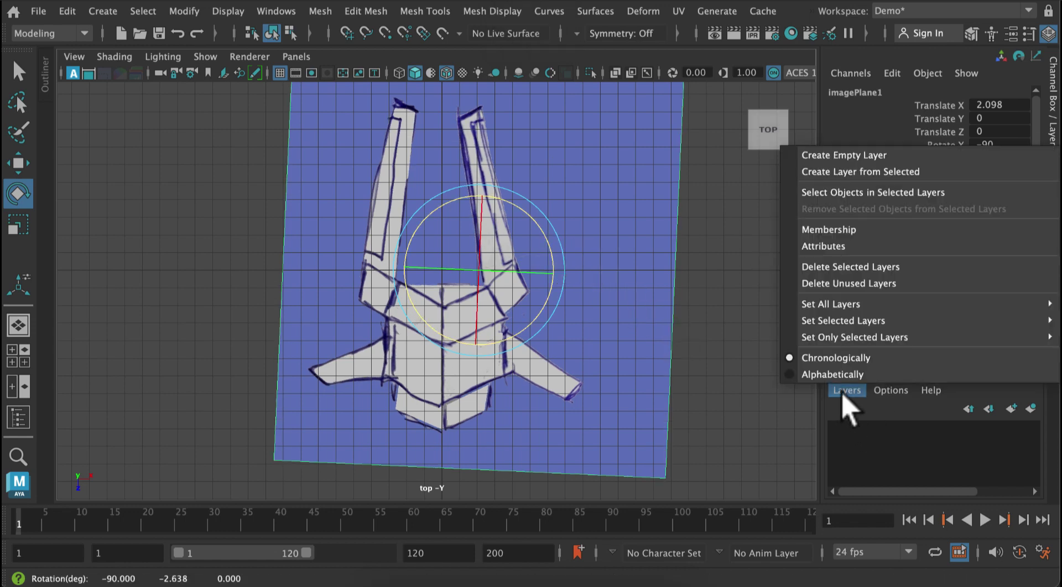
{"action": "left_click", "coordinate": [824, 173]}
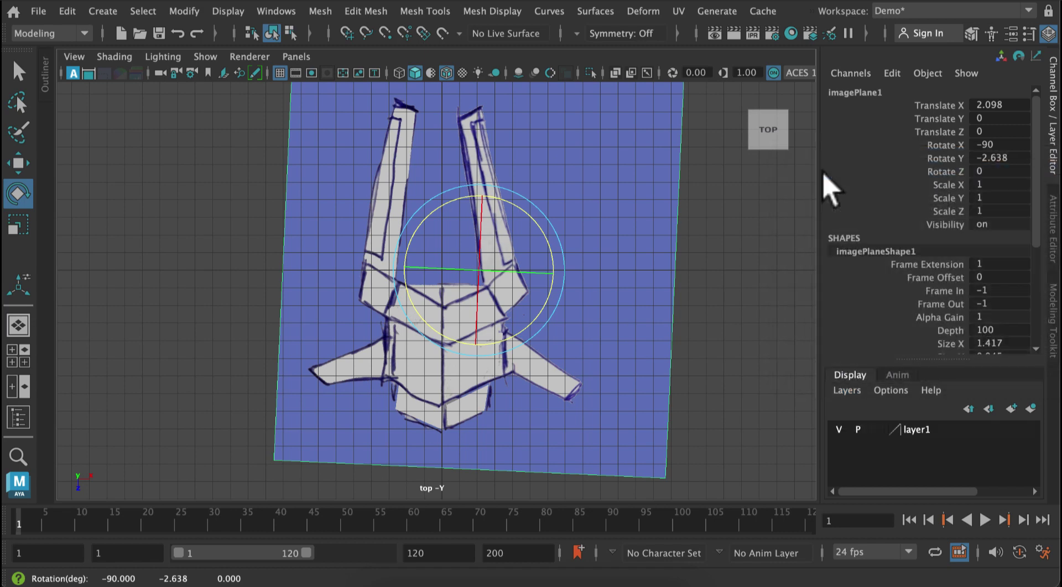
{"action": "double_click", "coordinate": [917, 431]}
{"action": "double_click", "coordinate": [641, 294]}
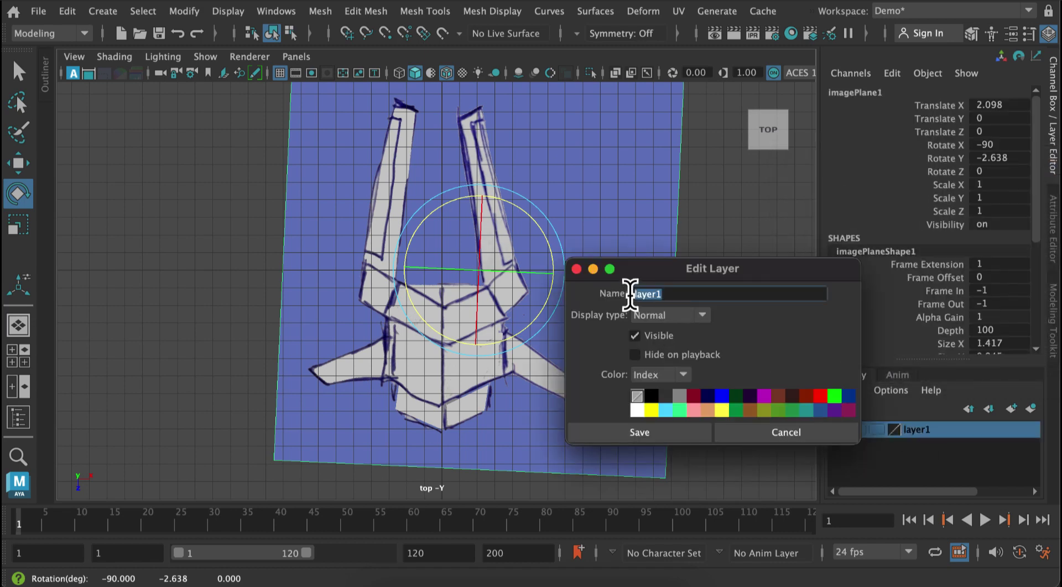
{"action": "type", "text": "ref"}
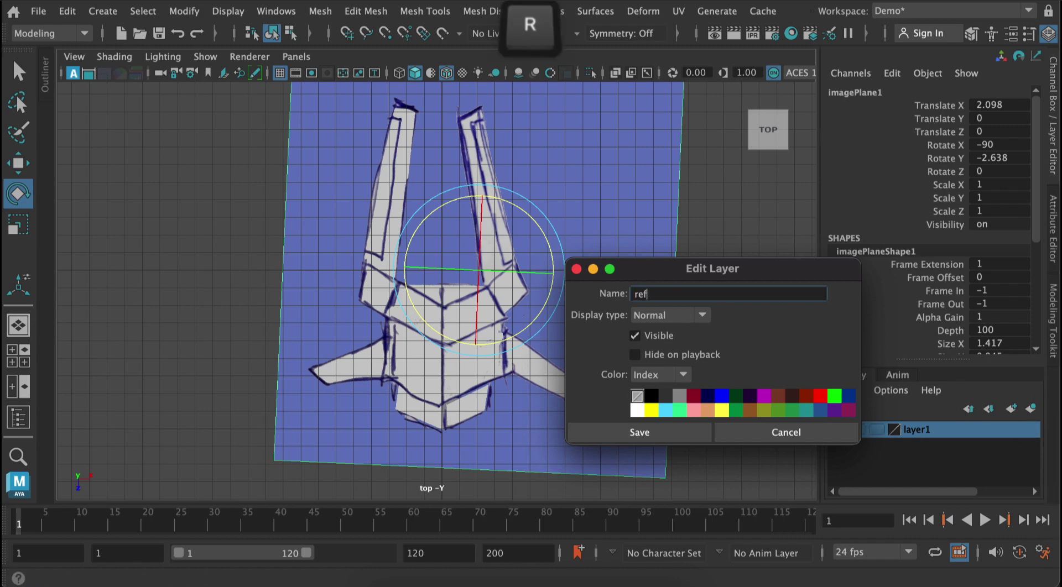
{"action": "type", "text": "Image_layer"}
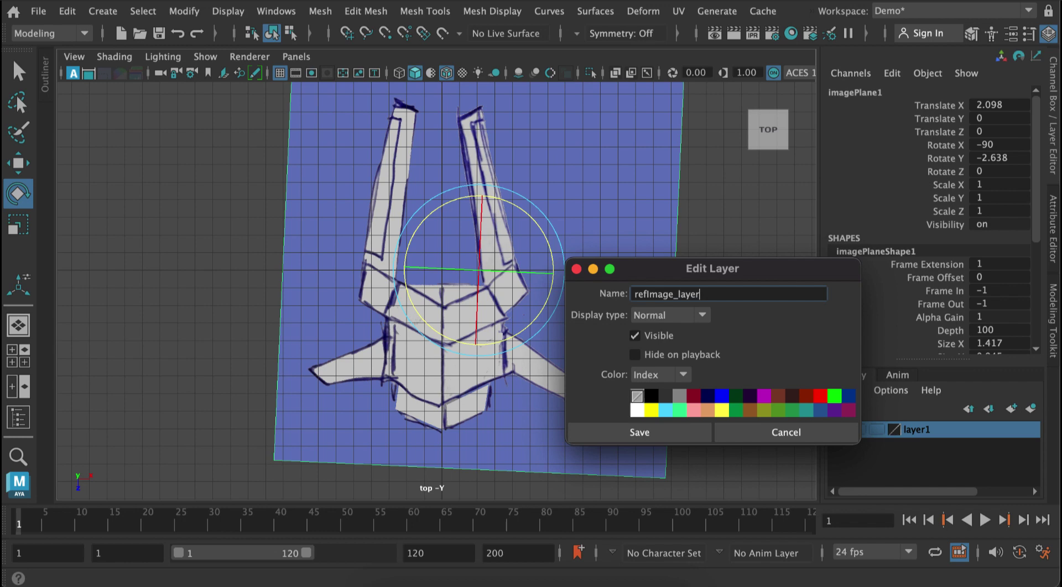
{"action": "left_click", "coordinate": [650, 318]}
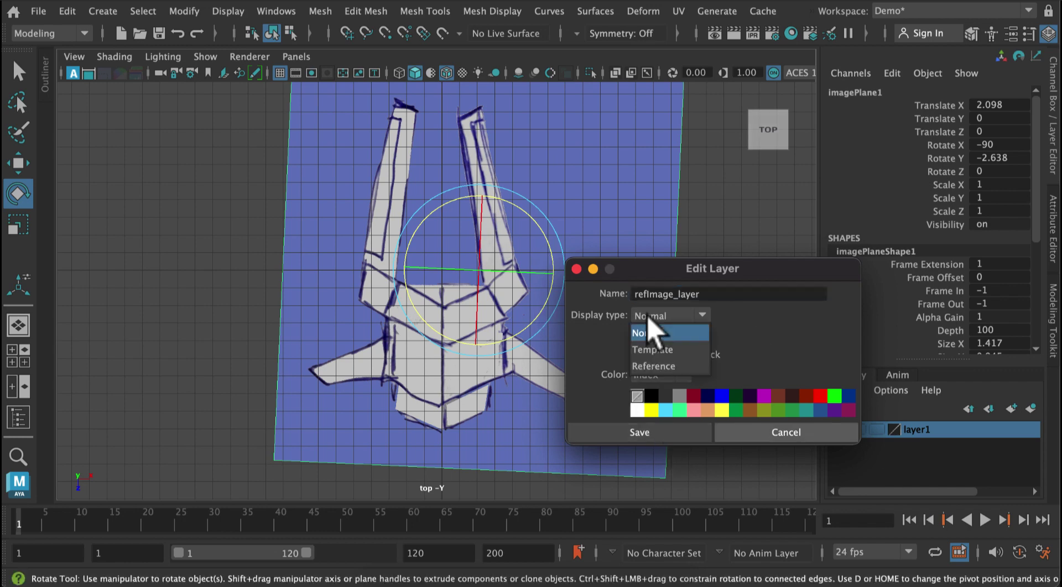
{"action": "left_click", "coordinate": [659, 363]}
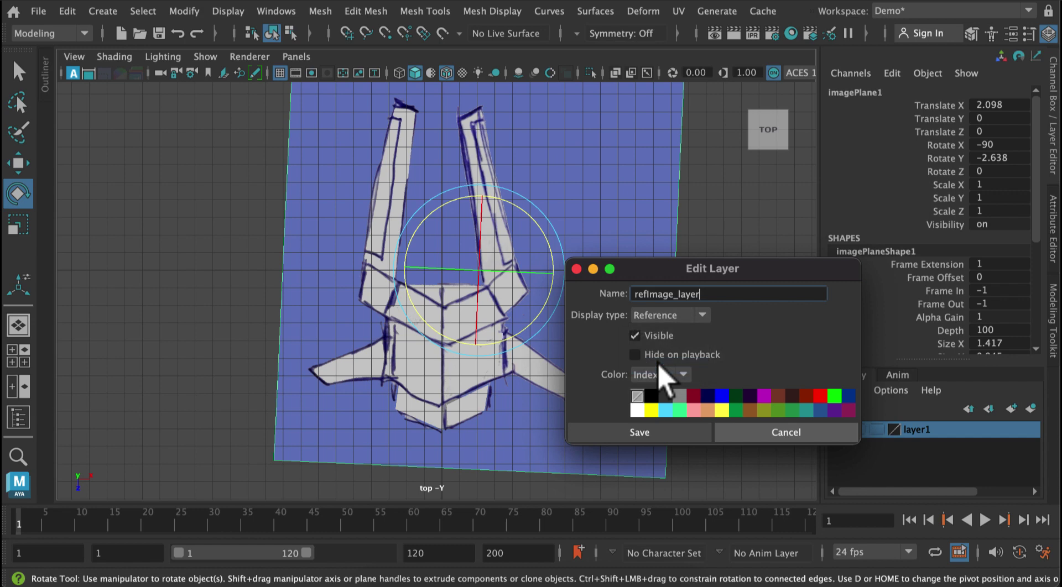
{"action": "left_click", "coordinate": [658, 432]}
{"action": "left_click", "coordinate": [753, 449]}
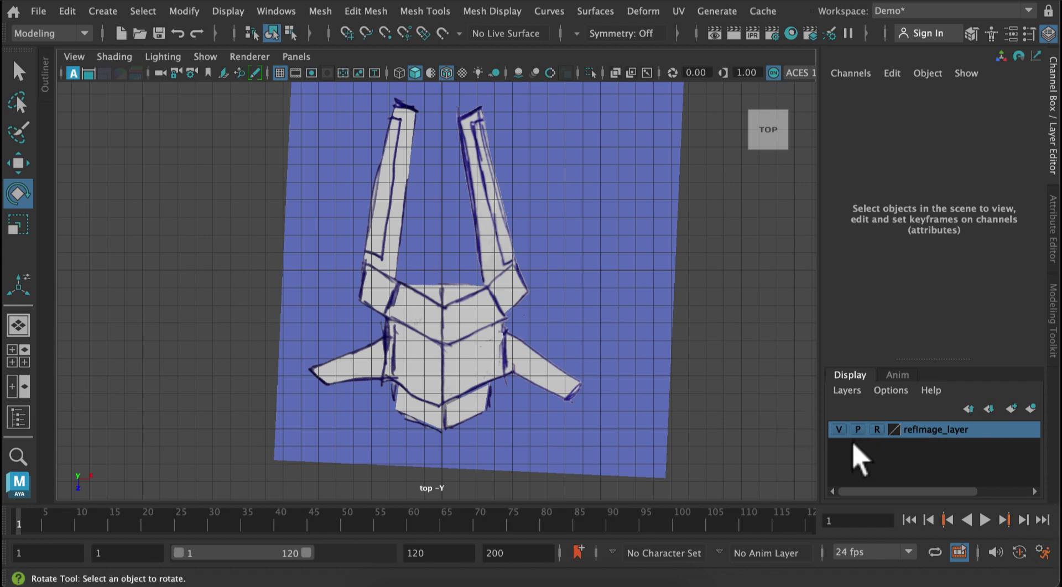
Hide refImage_layer and show it again.
{"action": "key", "text": "alt"}
{"action": "key", "text": "super"}
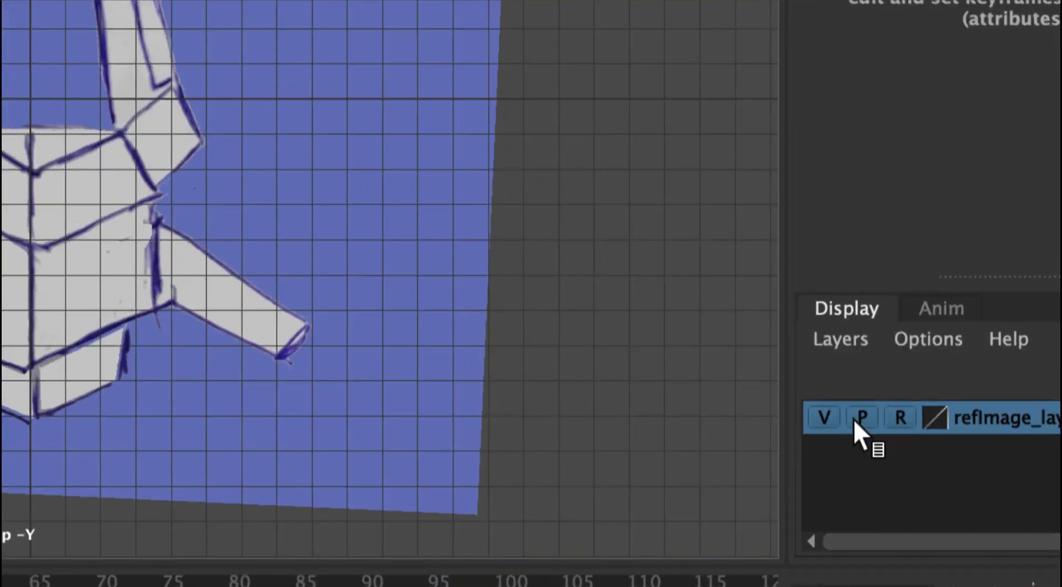
{"action": "left_click", "coordinate": [824, 417]}
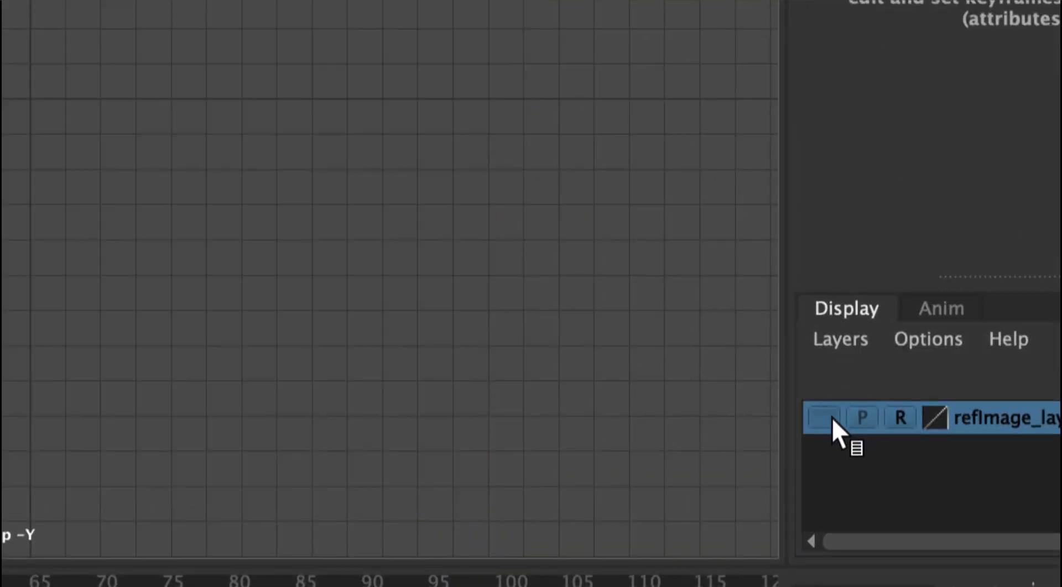
{"action": "left_click", "coordinate": [830, 418]}
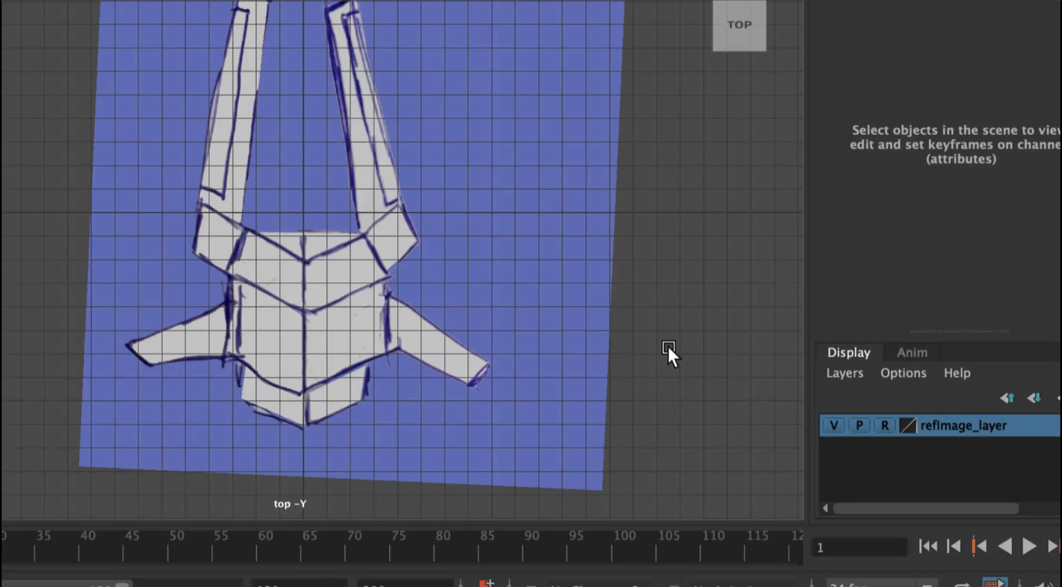
{"action": "key", "text": "alt+super"}
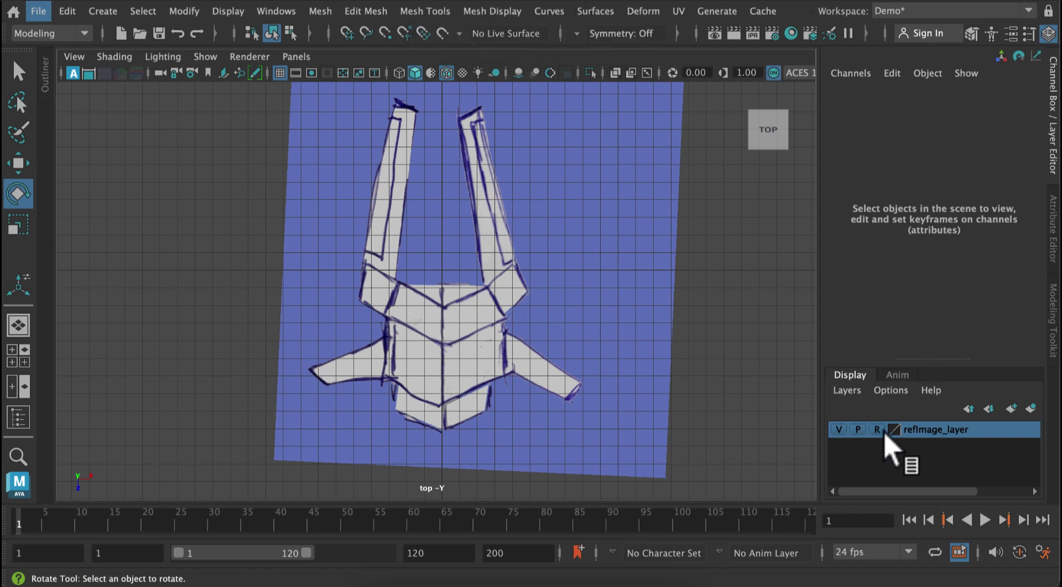
Toggle the visibility of refImage_layer once more and cycle its display type back to Reference.
{"action": "key", "text": "alt+super"}
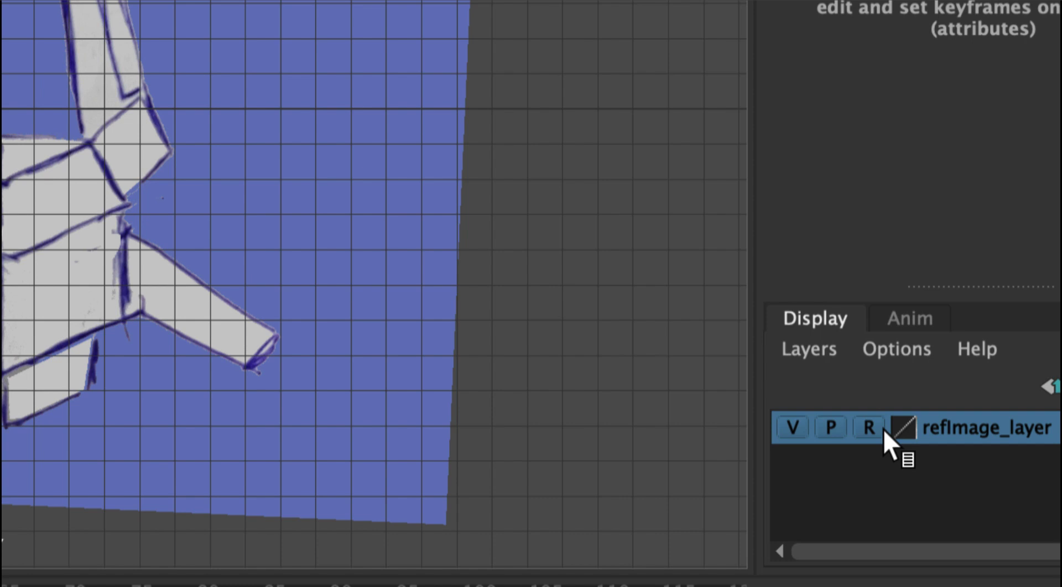
{"action": "left_click", "coordinate": [795, 430]}
{"action": "left_click", "coordinate": [795, 430]}
{"action": "left_click", "coordinate": [861, 433]}
{"action": "left_click", "coordinate": [861, 433]}
{"action": "left_click", "coordinate": [861, 430]}
{"action": "left_click", "coordinate": [861, 431]}
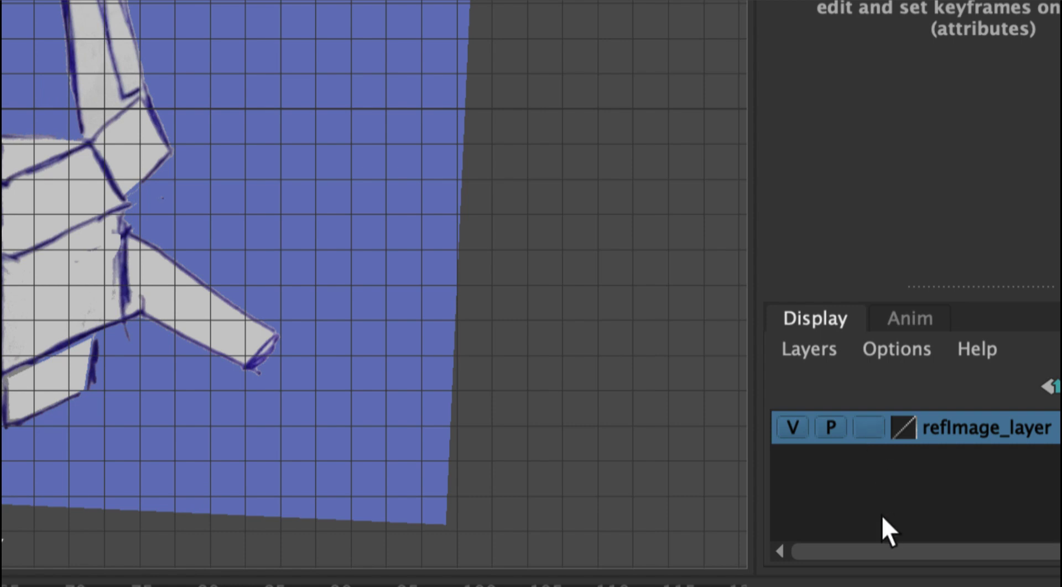
{"action": "left_click", "coordinate": [871, 429]}
{"action": "left_click", "coordinate": [870, 429]}
{"action": "key", "text": "alt+super+8"}
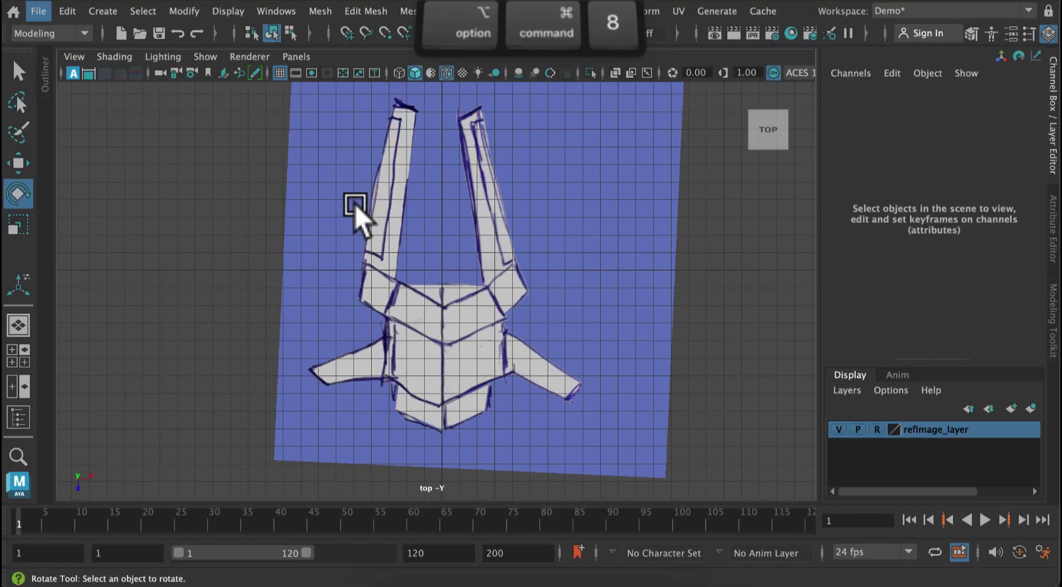
Create an empty display layer named geo_layer.
{"action": "left_click", "coordinate": [845, 390]}
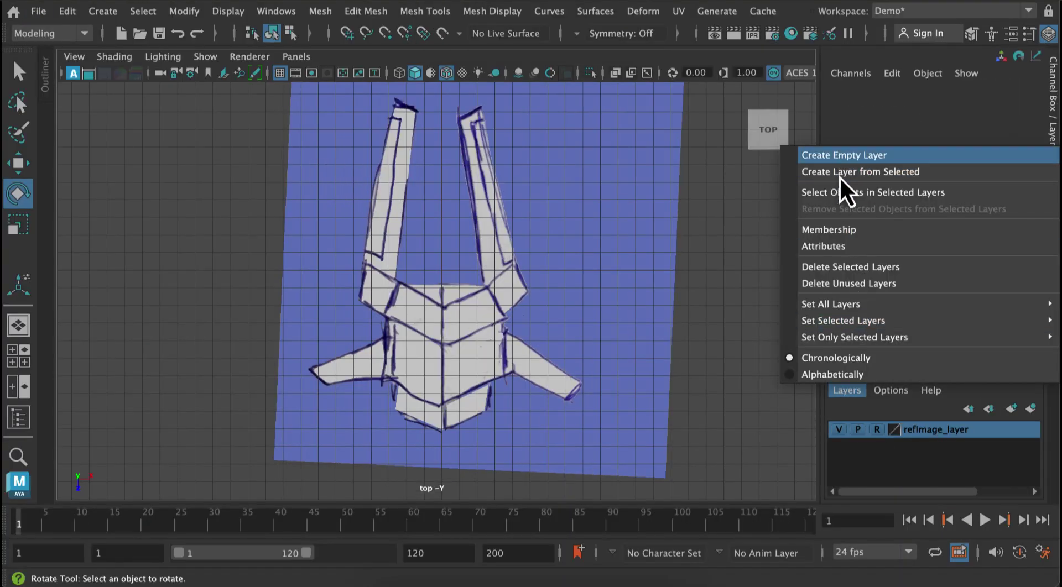
{"action": "left_click", "coordinate": [839, 160]}
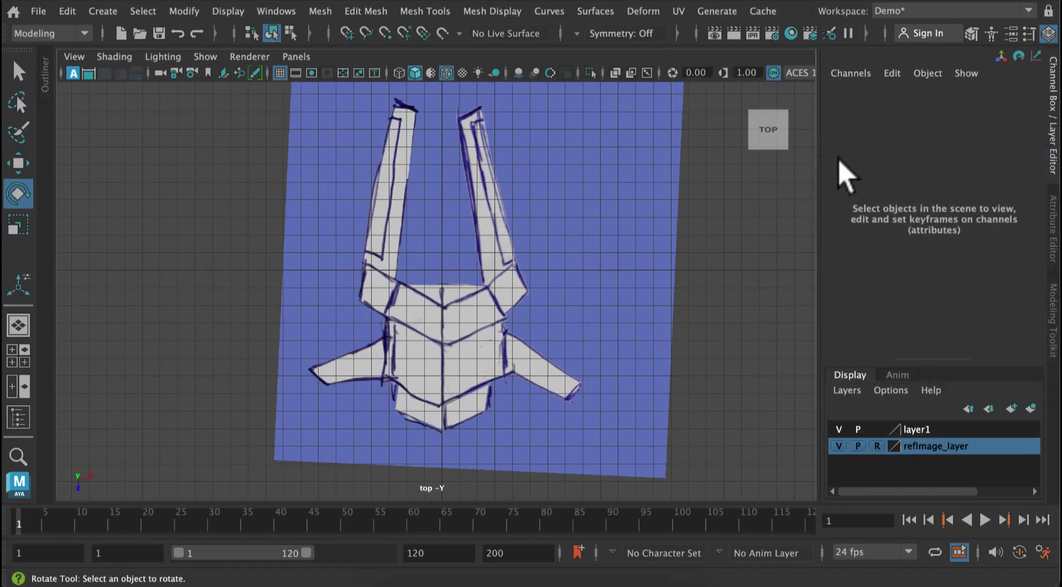
{"action": "double_click", "coordinate": [914, 431]}
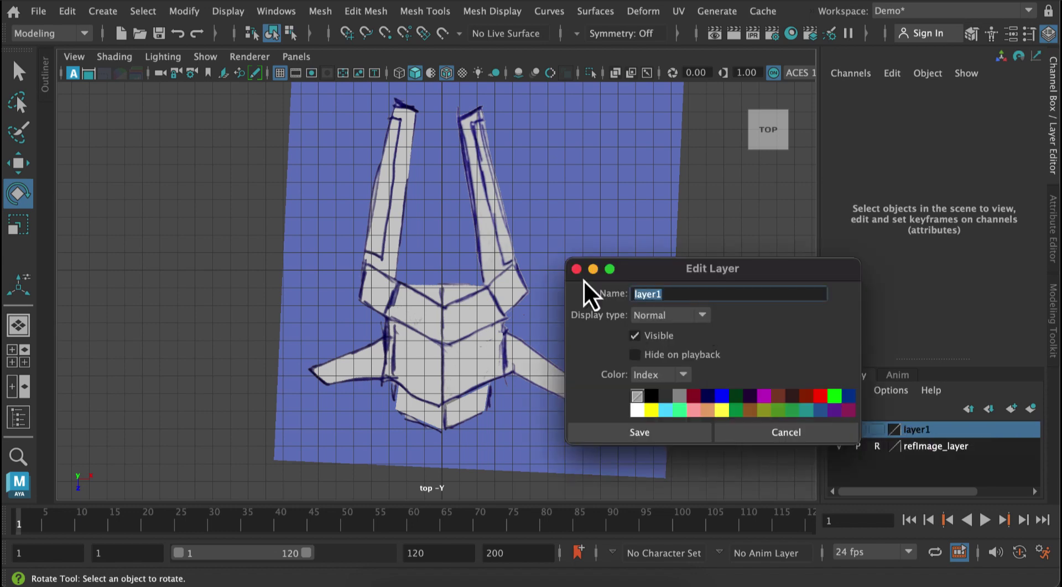
{"action": "type", "text": "geo_"}
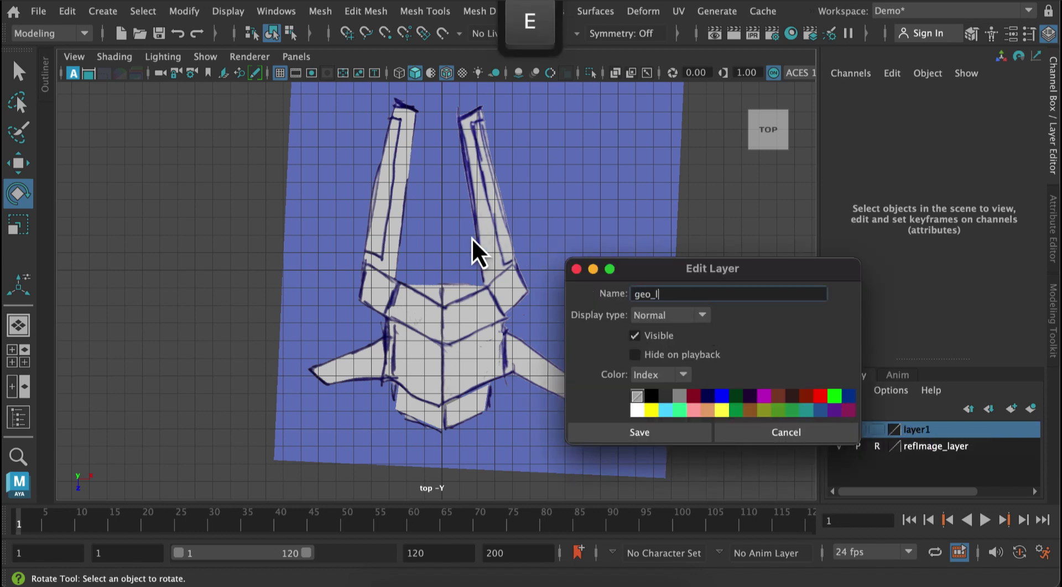
{"action": "left_click", "coordinate": [639, 433]}
{"action": "key", "text": "r"}
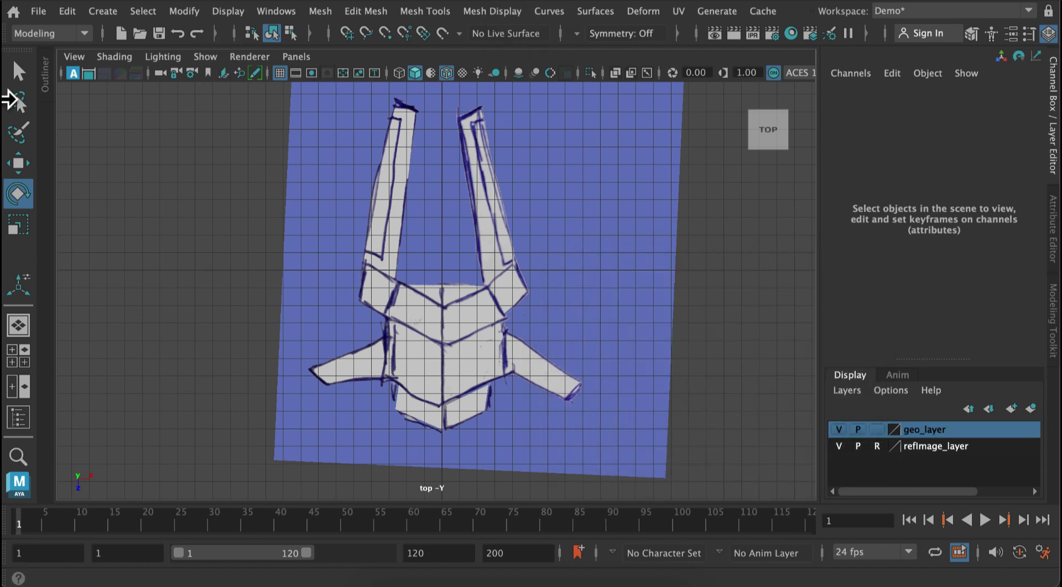
Create a polygon cube and scale it uniformly to about 6.48, roughly the width of the ship's body.
{"action": "left_click", "coordinate": [102, 11]}
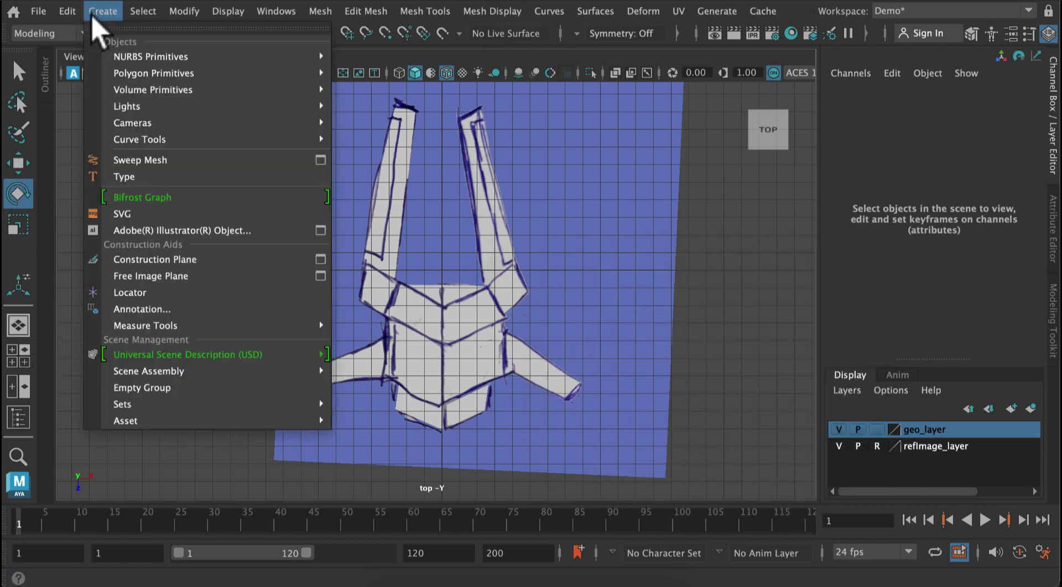
{"action": "mouse_move", "coordinate": [118, 79]}
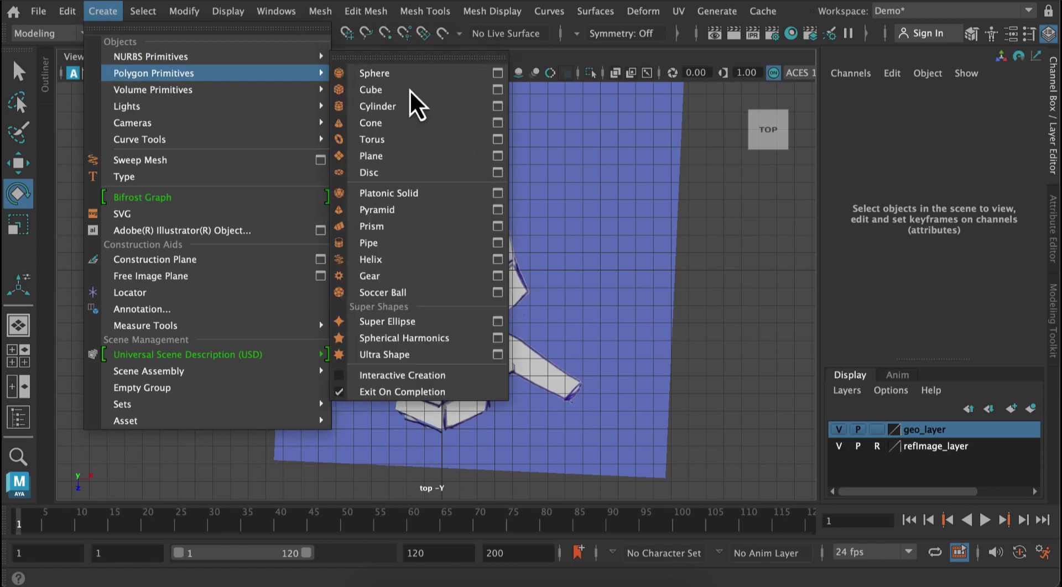
{"action": "left_click", "coordinate": [389, 92]}
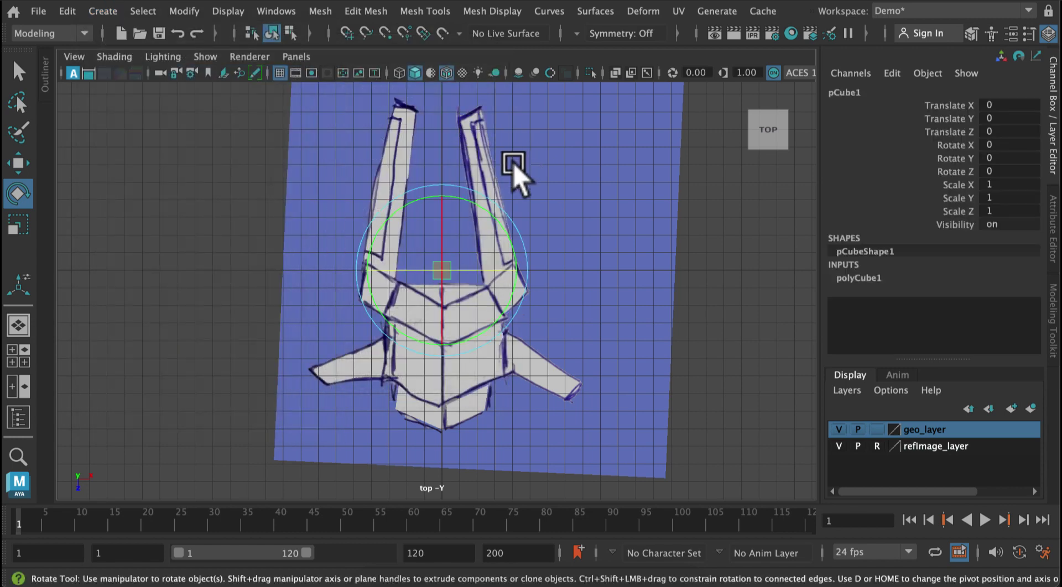
{"action": "key", "text": "r"}
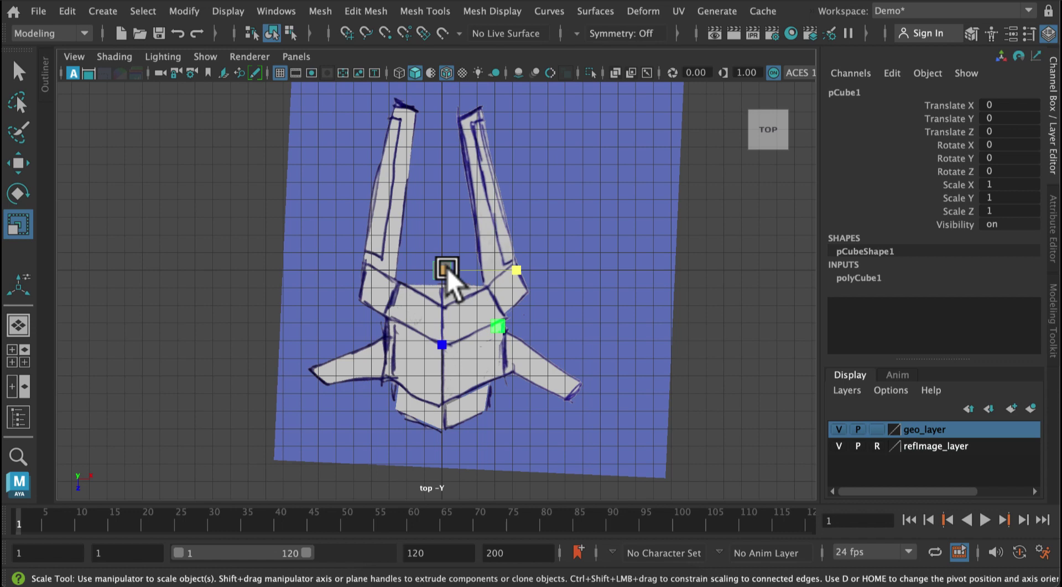
{"action": "left_click_drag", "start_coordinate": [448, 271], "coordinate": [527, 273]}
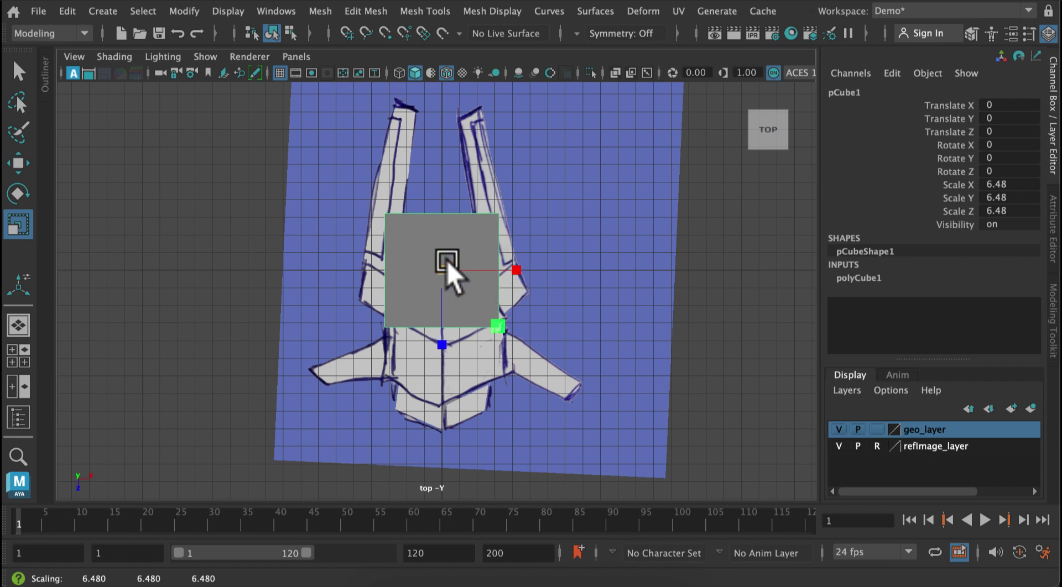
Move the cube to about 4.09 in Z over the ship's body and set symmetry to Object X.
{"action": "key", "text": "w"}
{"action": "left_click_drag", "start_coordinate": [440, 304], "coordinate": [454, 386]}
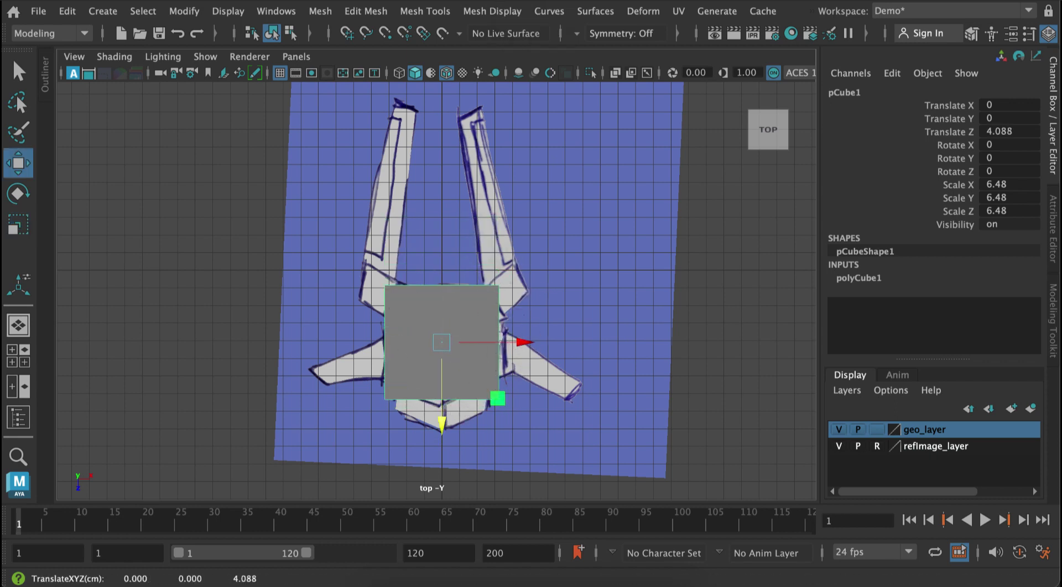
{"action": "left_click_drag", "start_coordinate": [577, 35], "coordinate": [588, 61]}
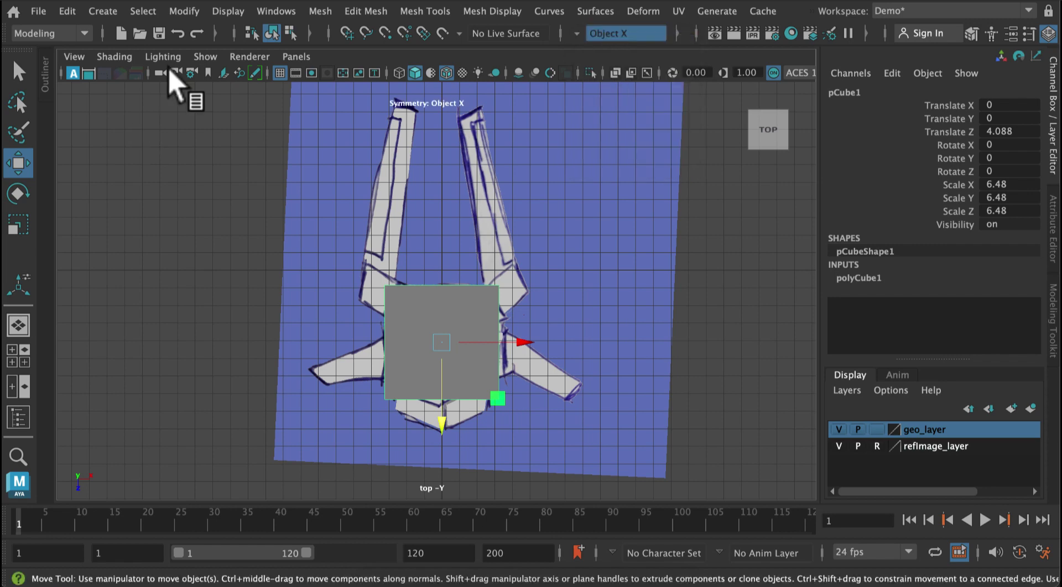
Turn on X-ray shading to compare the cube with the reference sketch, and turn it off again.
{"action": "left_click", "coordinate": [116, 58]}
{"action": "left_click", "coordinate": [101, 220]}
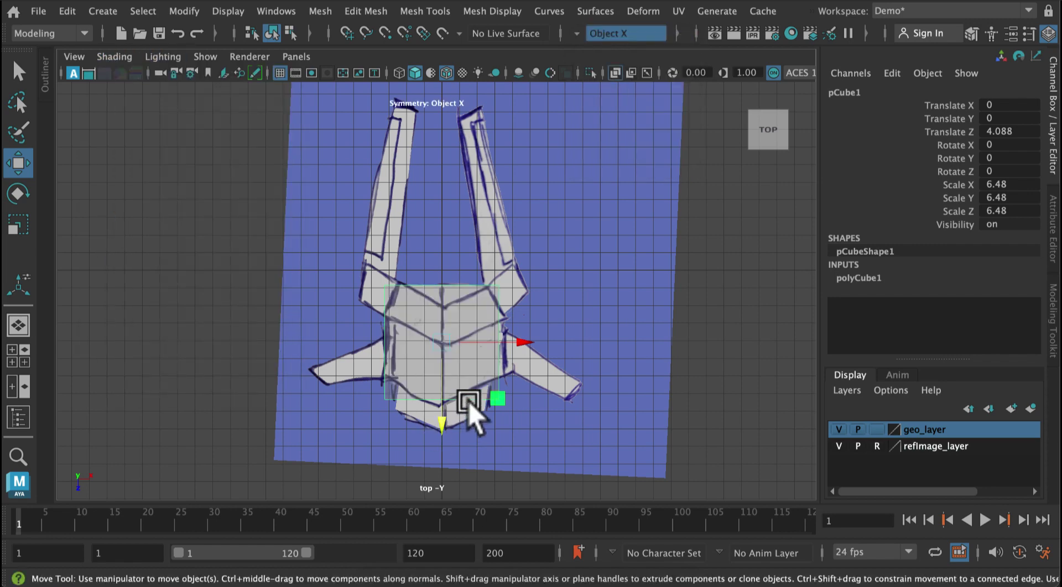
{"action": "mouse_move", "coordinate": [469, 402]}
{"action": "right_mouse_down", "text": "alt"}
{"action": "mouse_move", "coordinate": [545, 419]}
{"action": "mouse_move", "coordinate": [685, 506]}
{"action": "right_mouse_up", "text": "alt"}
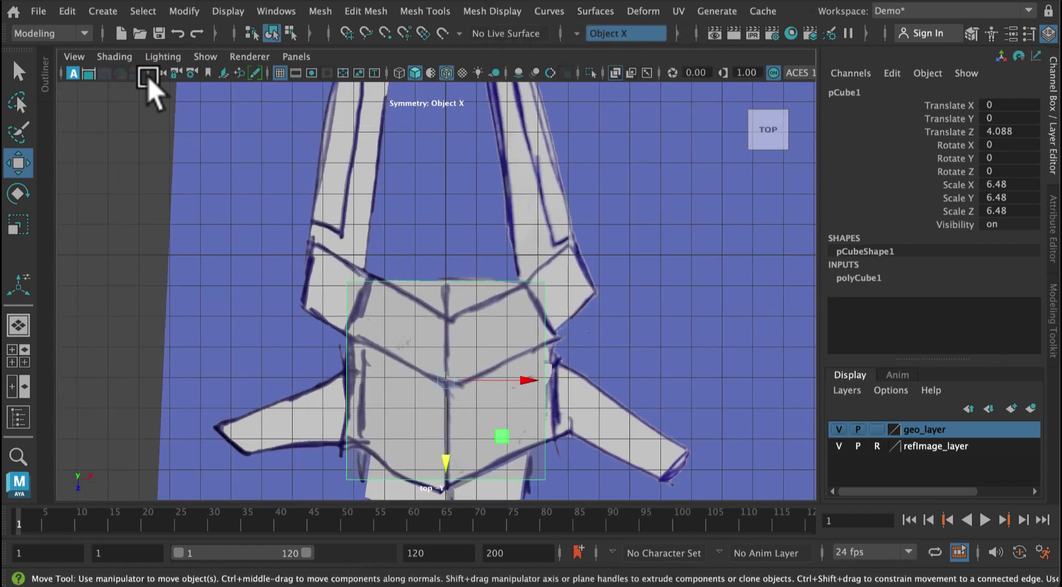
{"action": "left_click", "coordinate": [116, 58]}
{"action": "left_click", "coordinate": [135, 223]}
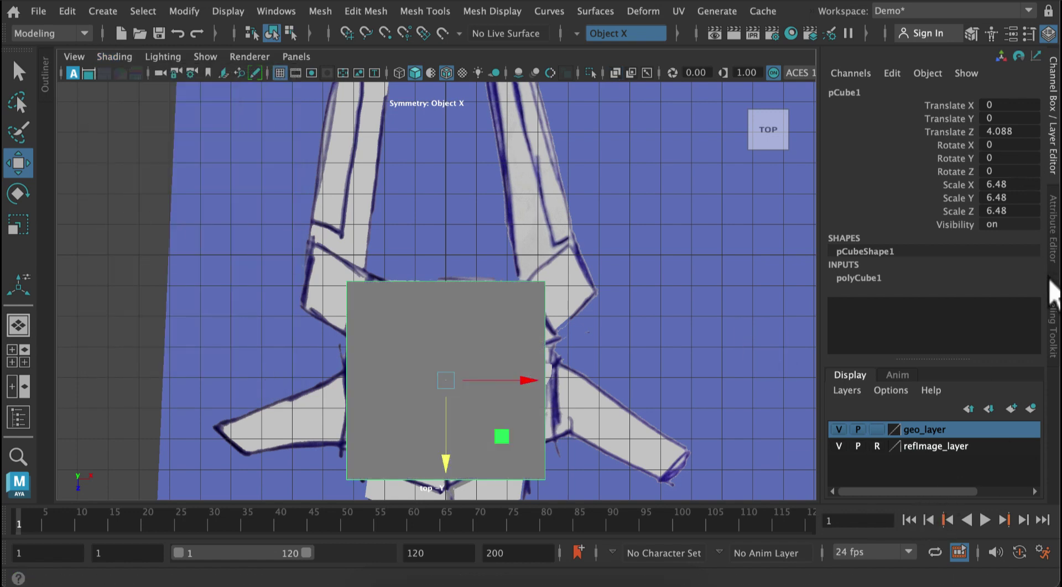
Try to insert a lengthwise edge loop at 50% of the cube's width with Multi-Cut while Object X symmetry is on.
{"action": "left_click", "coordinate": [1054, 293]}
{"action": "left_click", "coordinate": [868, 456]}
{"action": "scroll", "coordinate": [876, 431], "scroll_direction": "down", "scroll_amount": 5}
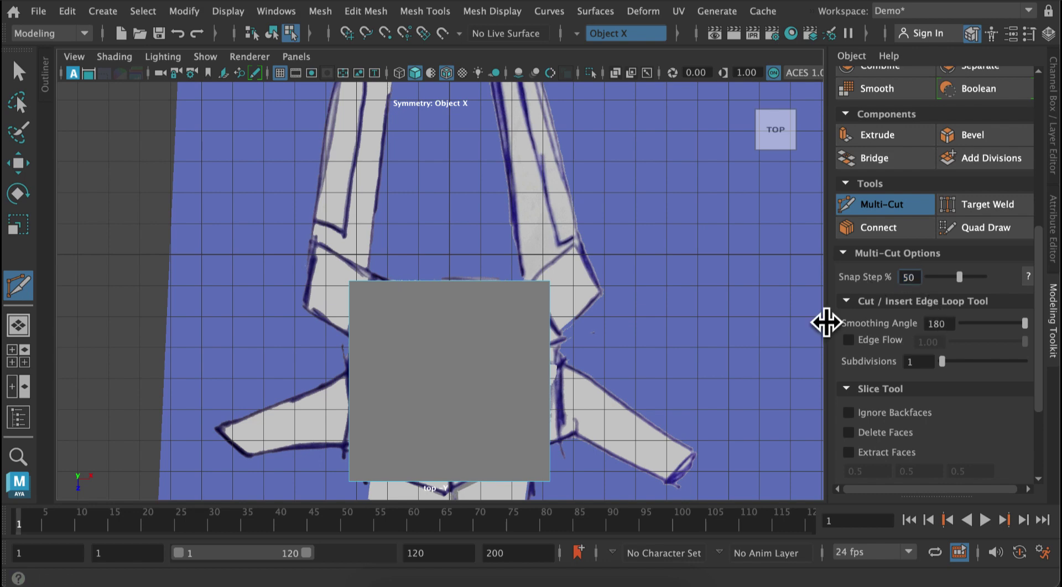
{"action": "key", "text": "ctrl"}
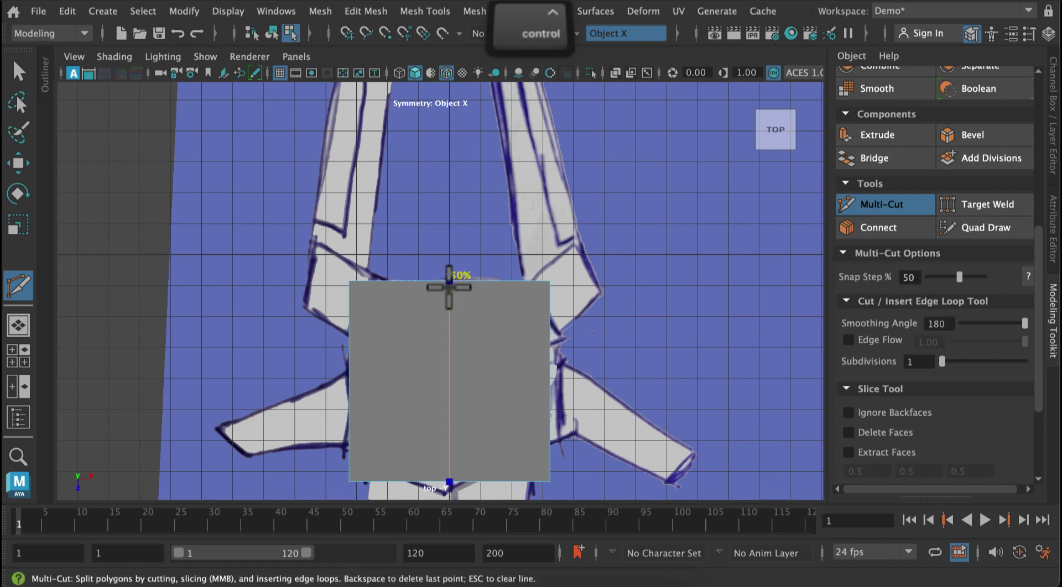
{"action": "key", "text": "ctrl+shift"}
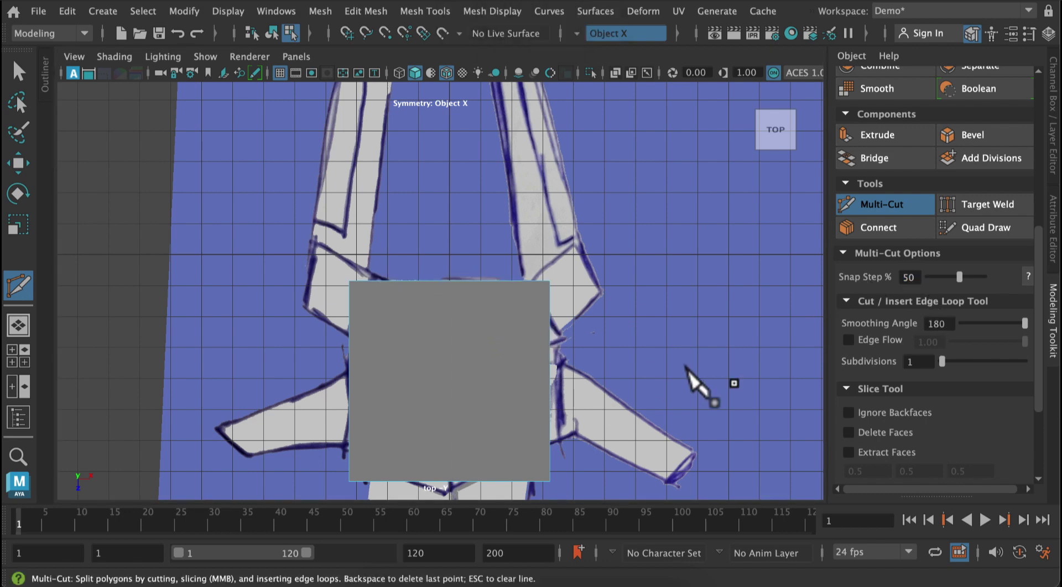
{"action": "key", "text": "super+z"}
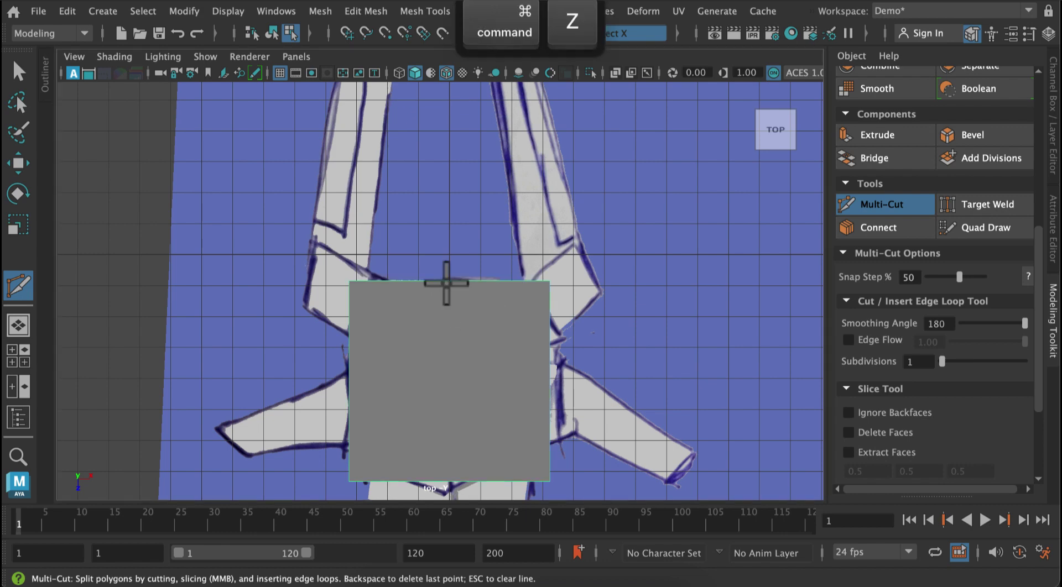
Turn symmetry off and insert a lengthwise edge loop through the cube's centre at 50% with Multi-Cut.
{"action": "key", "text": "shift"}
{"action": "key", "text": "ctrl"}
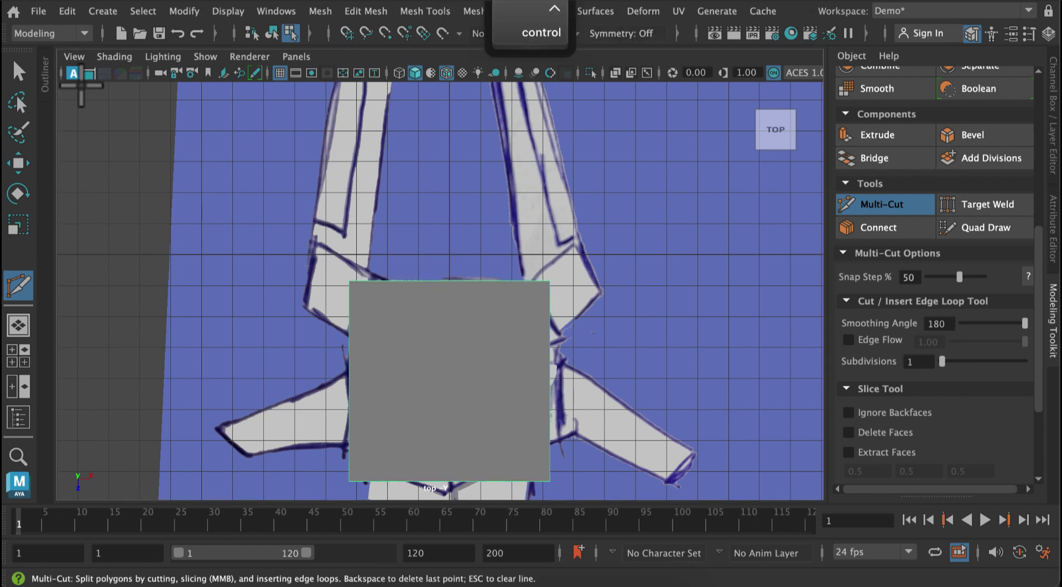
{"action": "left_click", "coordinate": [17, 71]}
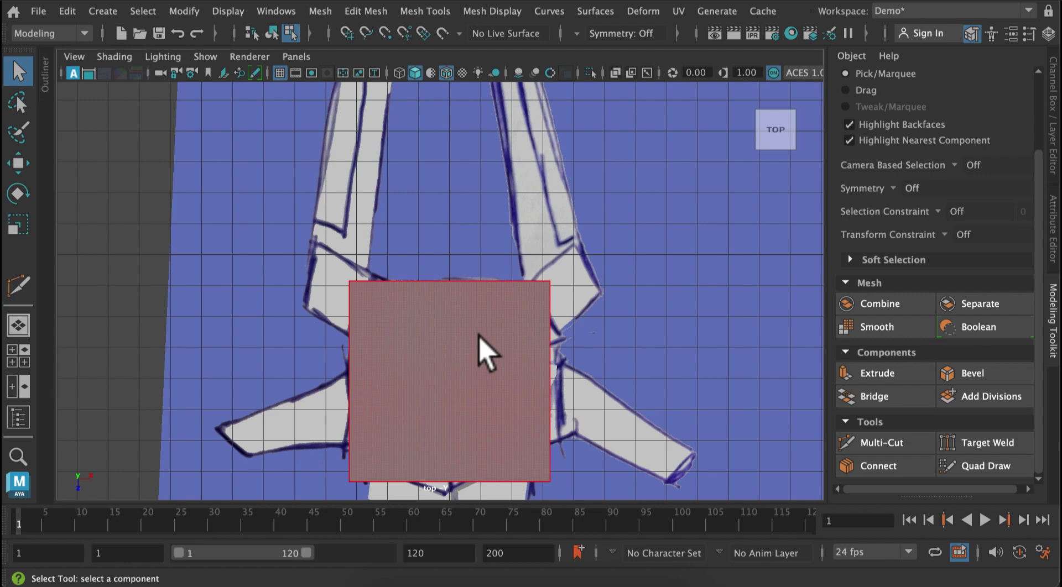
{"action": "right_click_drag", "start_coordinate": [479, 336], "coordinate": [545, 72]}
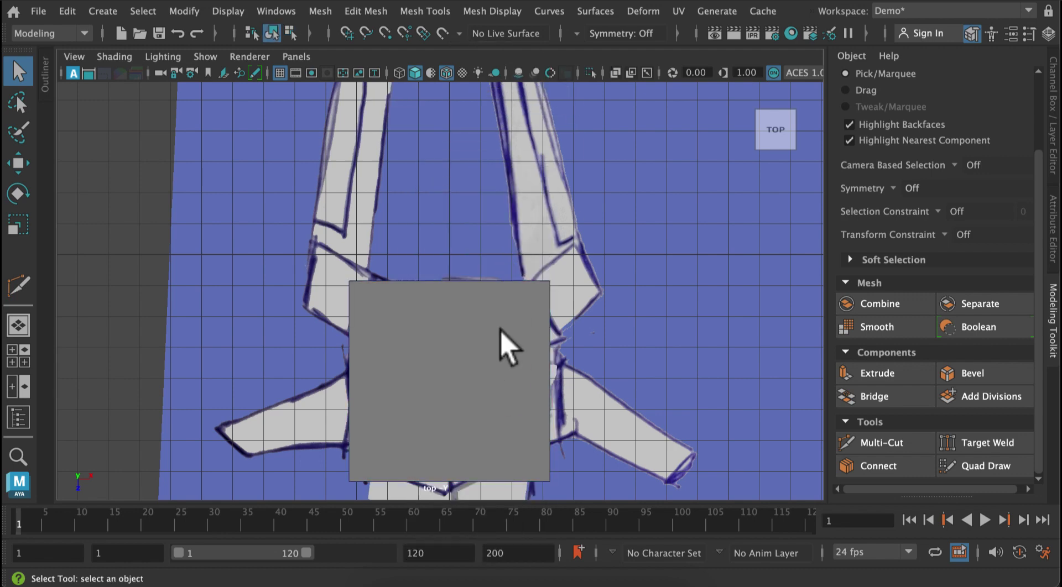
{"action": "left_click", "coordinate": [887, 443]}
{"action": "key", "text": "ctrl+shift"}
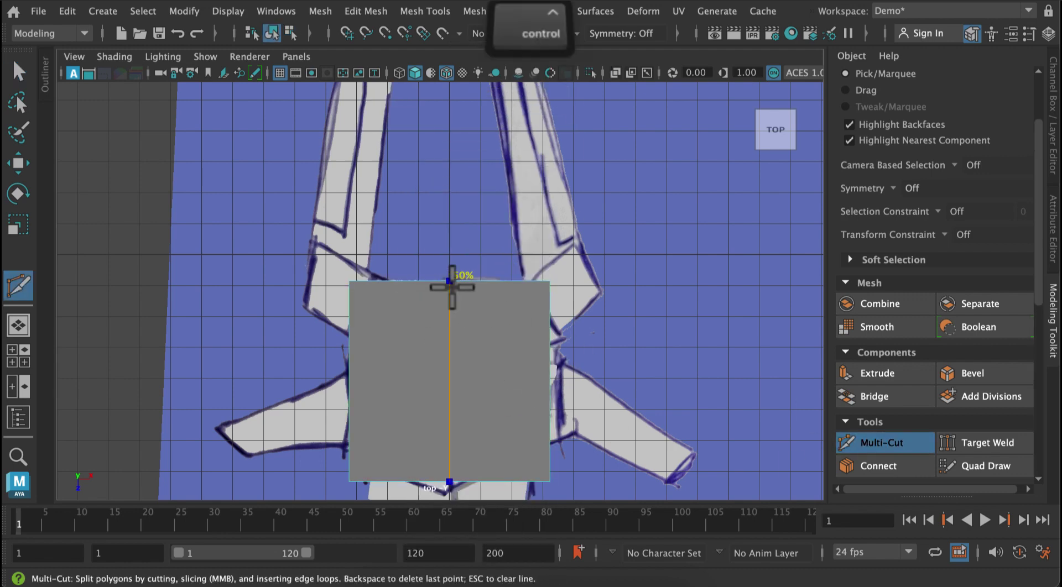
Insert a crosswise edge loop about a third of the way back from the cube's front edge.
{"action": "key", "text": "ctrl"}
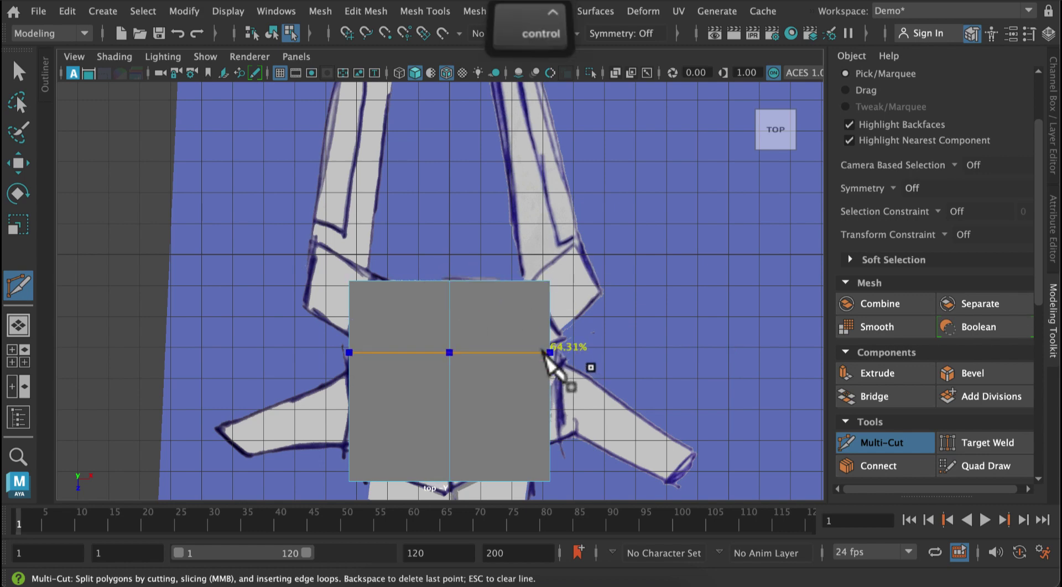
{"action": "key", "text": "shift"}
{"action": "key", "text": "shift"}
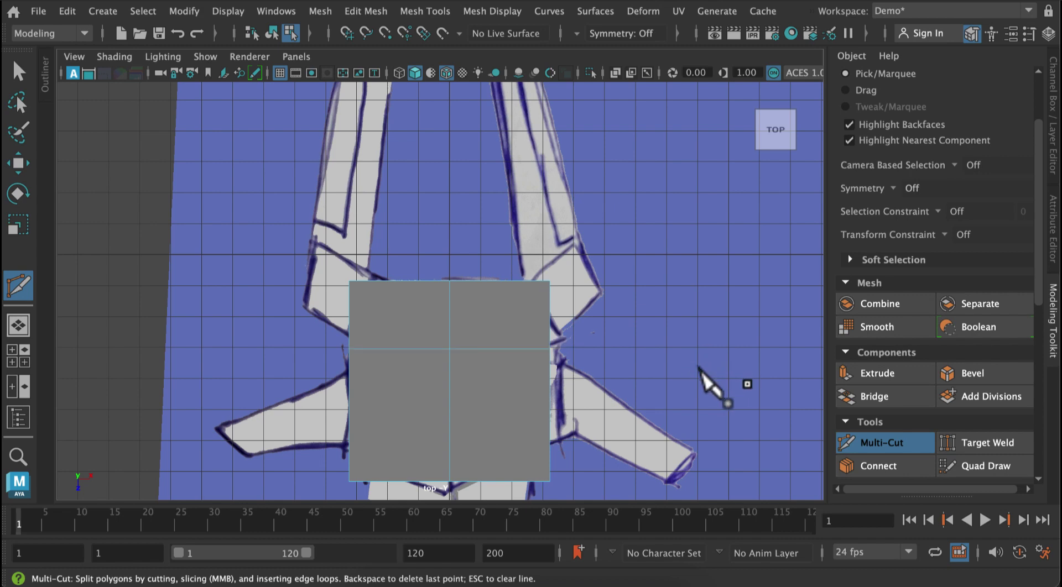
Set symmetry back to Object X and move the cube's front corner vertices inward onto the sketched body outline.
{"action": "left_click", "coordinate": [16, 83]}
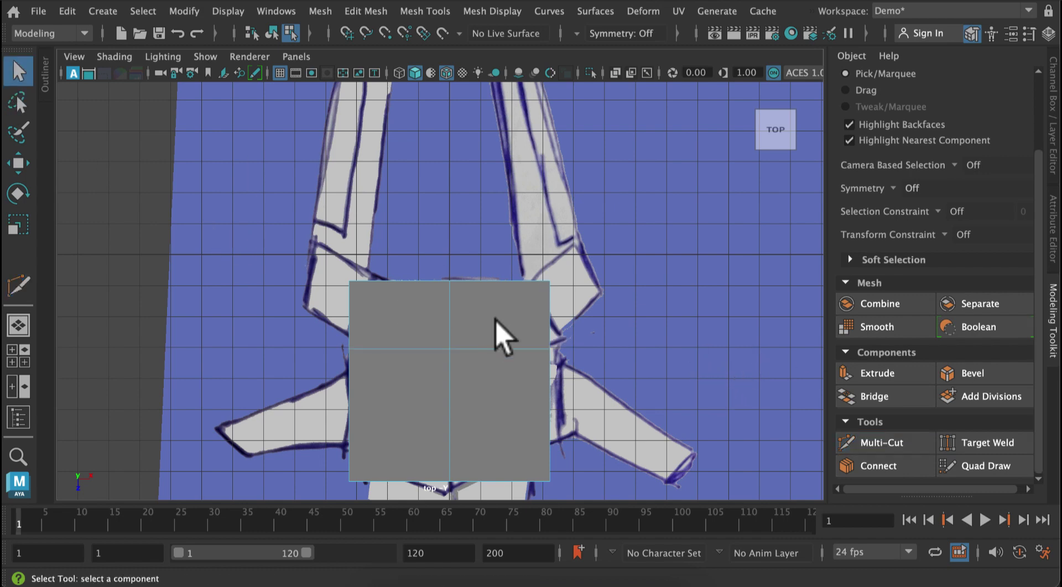
{"action": "right_click_drag", "start_coordinate": [496, 321], "coordinate": [437, 97]}
{"action": "left_click", "coordinate": [586, 35]}
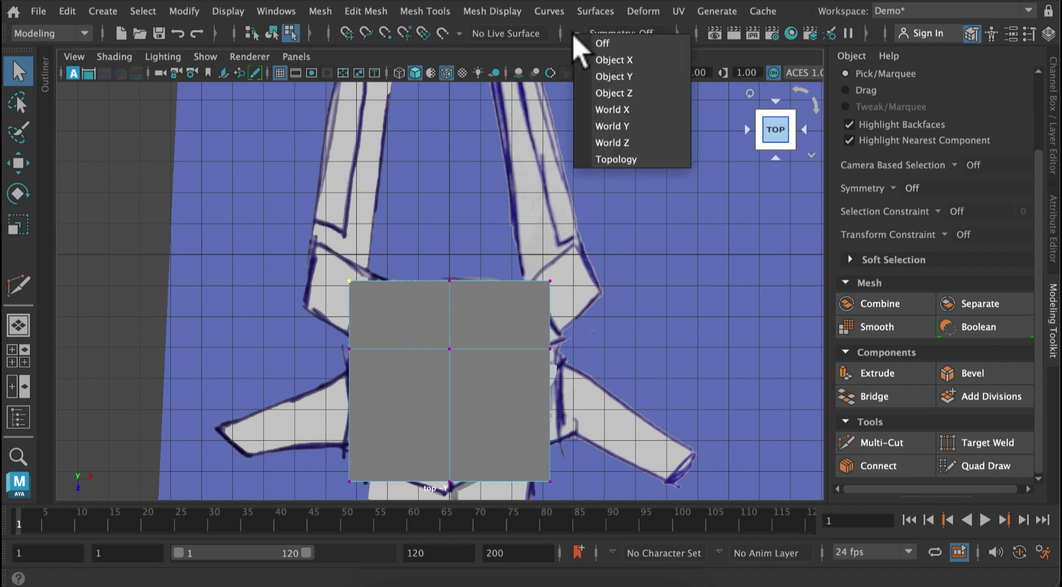
{"action": "left_click", "coordinate": [591, 57]}
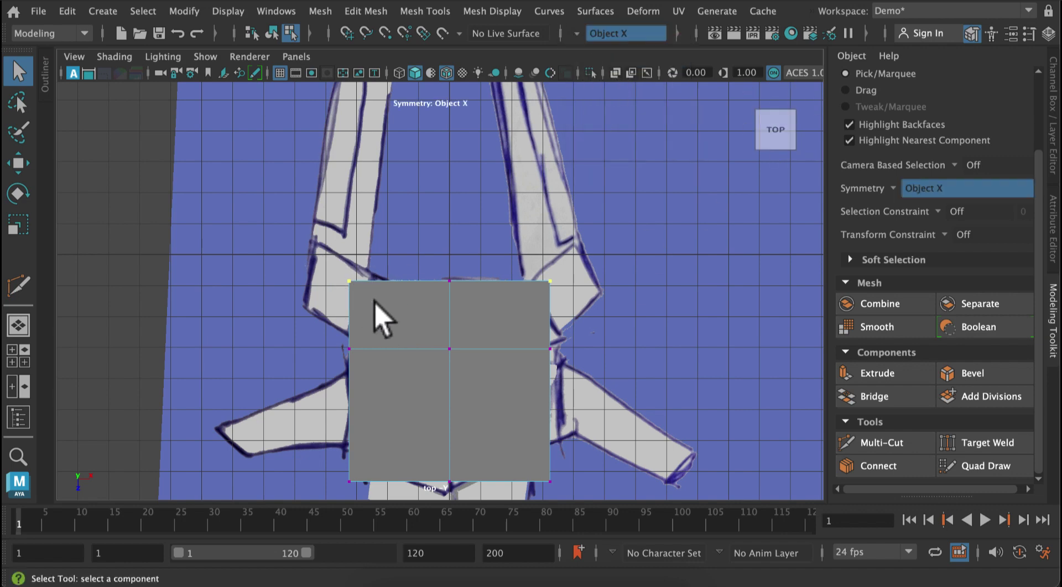
{"action": "key", "text": "w"}
{"action": "left_click_drag", "start_coordinate": [426, 289], "coordinate": [451, 284]}
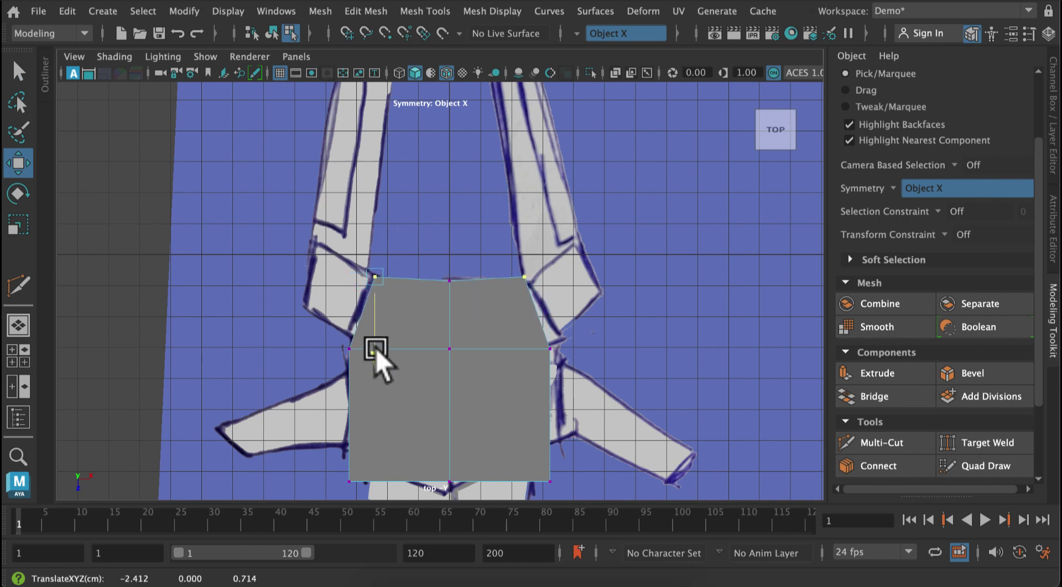
{"action": "left_click_drag", "start_coordinate": [372, 350], "coordinate": [374, 357]}
Shift the crosswise vertex row forward, pull its centre vertex back into a V, and widen its outer vertices to the sketch.
{"action": "left_click_drag", "start_coordinate": [576, 343], "coordinate": [325, 367]}
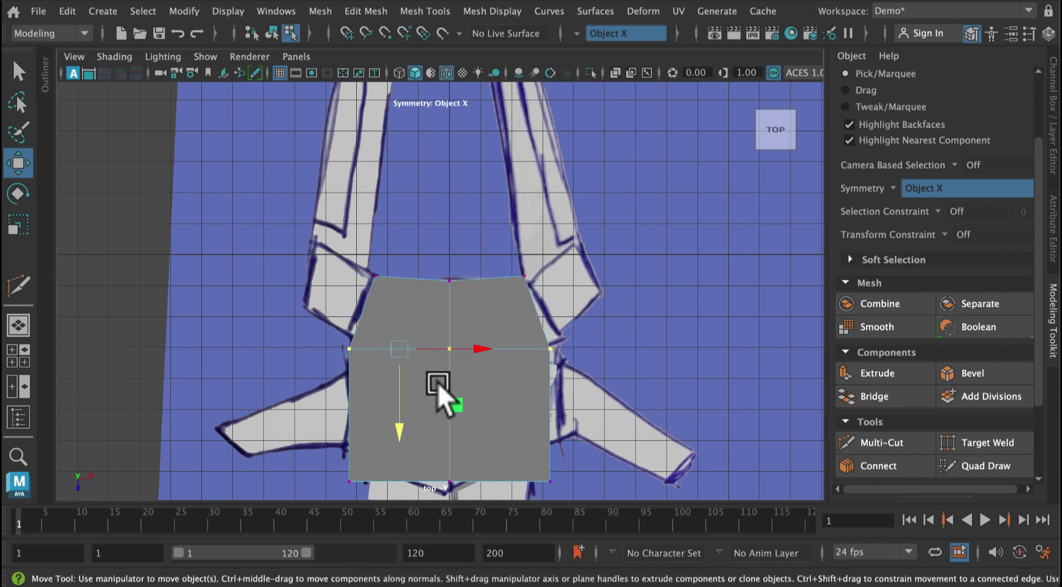
{"action": "left_click_drag", "start_coordinate": [397, 426], "coordinate": [402, 427]}
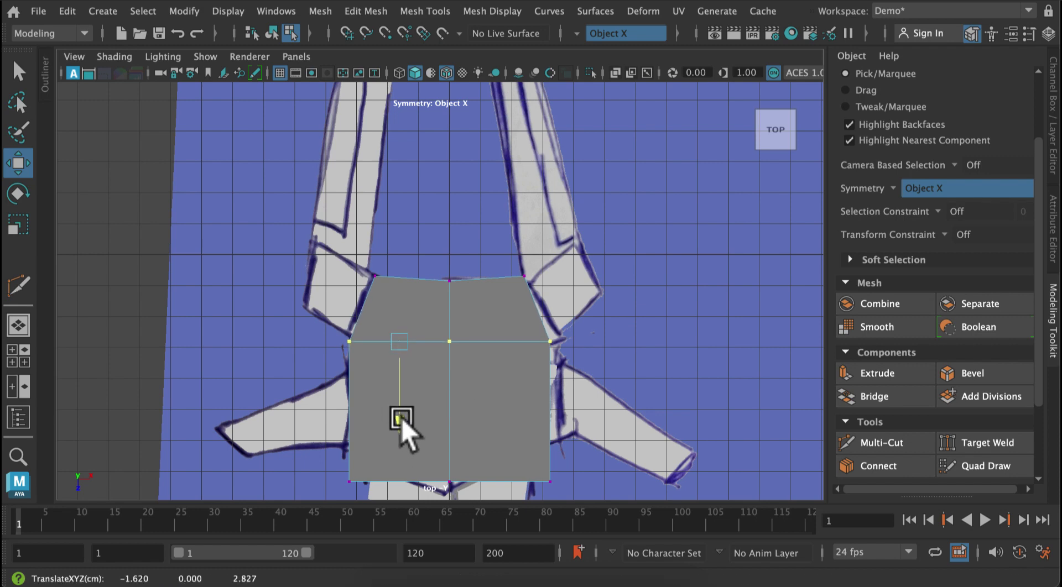
{"action": "left_click", "coordinate": [615, 329]}
{"action": "left_click", "coordinate": [442, 356]}
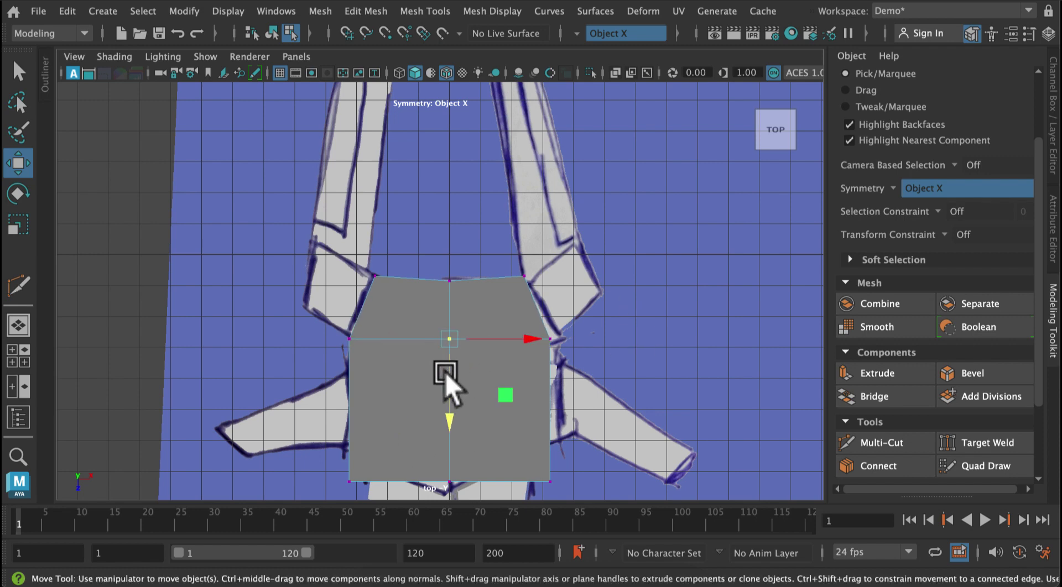
{"action": "left_click_drag", "start_coordinate": [445, 368], "coordinate": [458, 427]}
{"action": "left_click", "coordinate": [579, 331]}
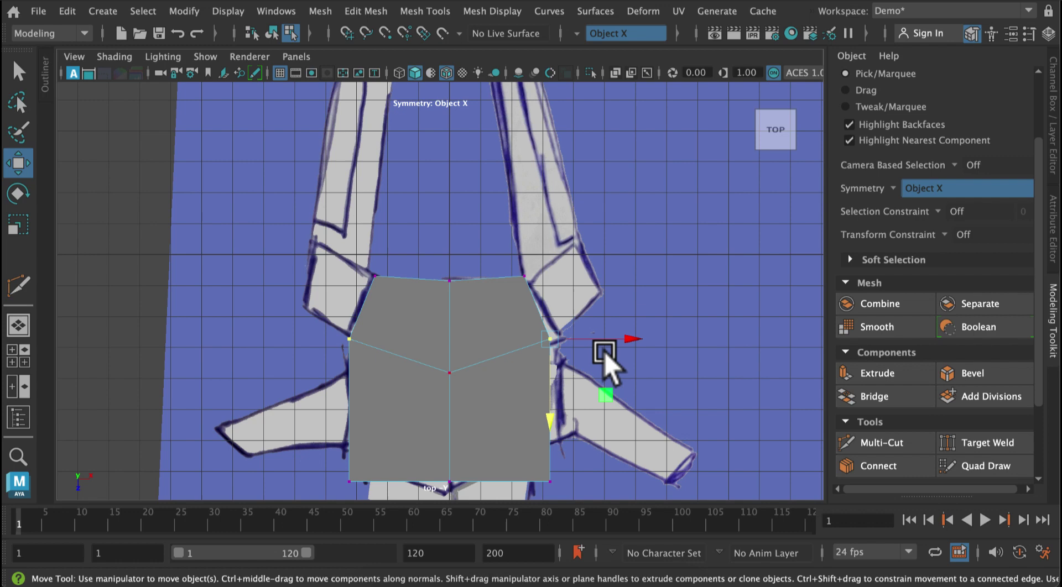
{"action": "left_click_drag", "start_coordinate": [635, 342], "coordinate": [637, 344]}
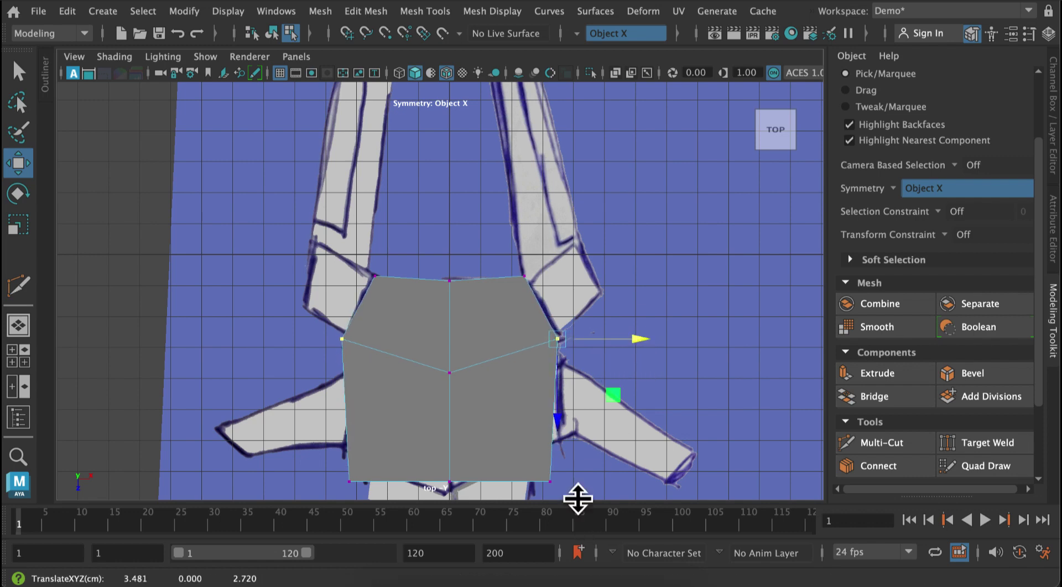
Move the rear corner vertices forward and outward to the sketched body corners, and pull the rear centre vertex back to the point.
{"action": "left_click", "coordinate": [553, 428]}
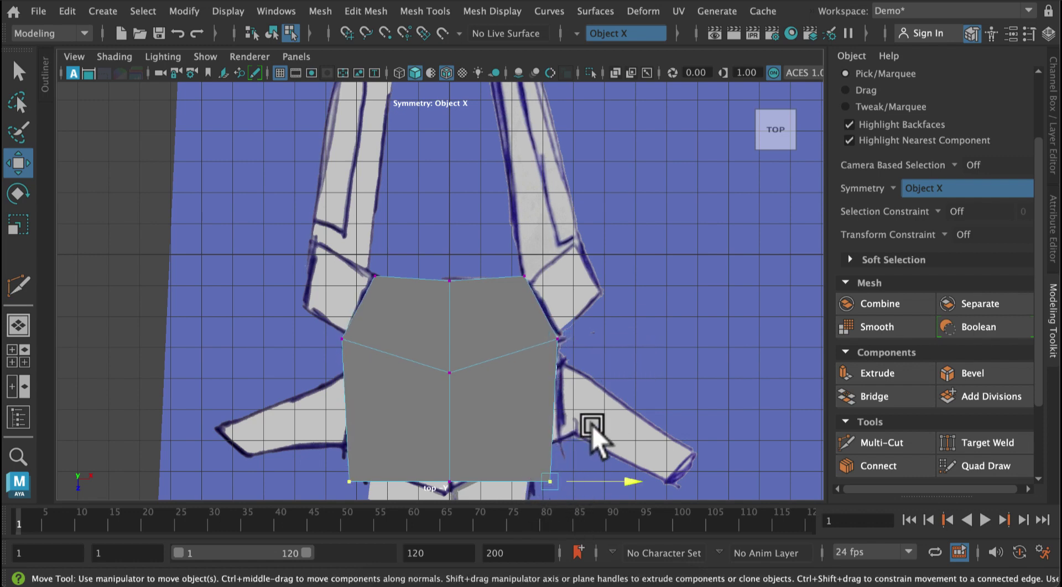
{"action": "middle_click_drag", "start_coordinate": [593, 430], "coordinate": [599, 339], "text": "alt"}
{"action": "left_click_drag", "start_coordinate": [561, 458], "coordinate": [564, 422]}
{"action": "mouse_move", "coordinate": [619, 341]}
{"action": "left_mouse_down"}
{"action": "mouse_move", "coordinate": [635, 351]}
{"action": "mouse_move", "coordinate": [625, 343]}
{"action": "left_mouse_up"}
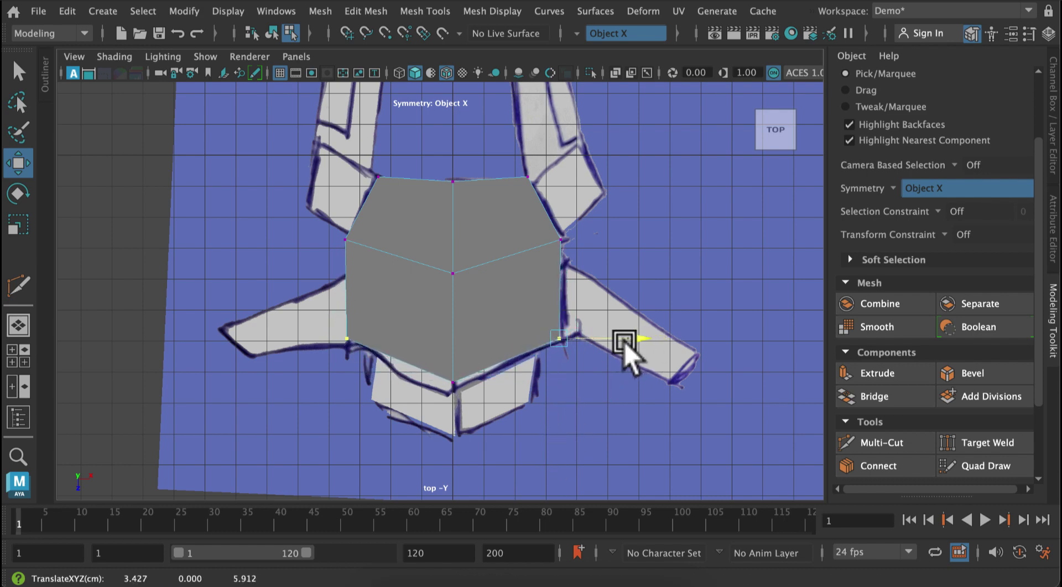
{"action": "left_click", "coordinate": [454, 382]}
{"action": "left_click_drag", "start_coordinate": [453, 422], "coordinate": [455, 434]}
Move the body's middle and rear side vertices slightly inward on both sides.
{"action": "left_click_drag", "start_coordinate": [325, 224], "coordinate": [401, 412]}
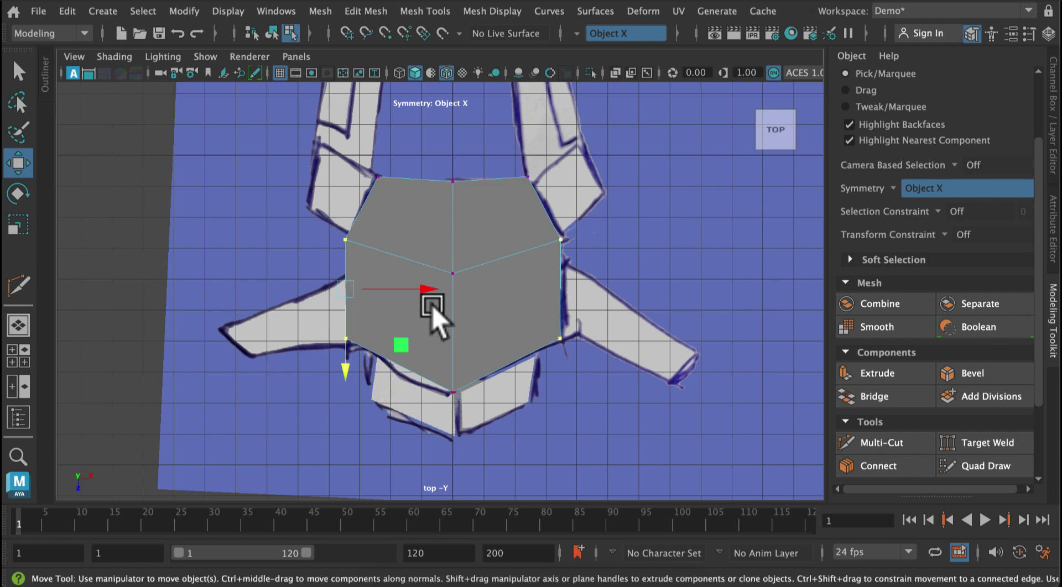
{"action": "left_click_drag", "start_coordinate": [433, 291], "coordinate": [434, 296]}
{"action": "left_click", "coordinate": [556, 338]}
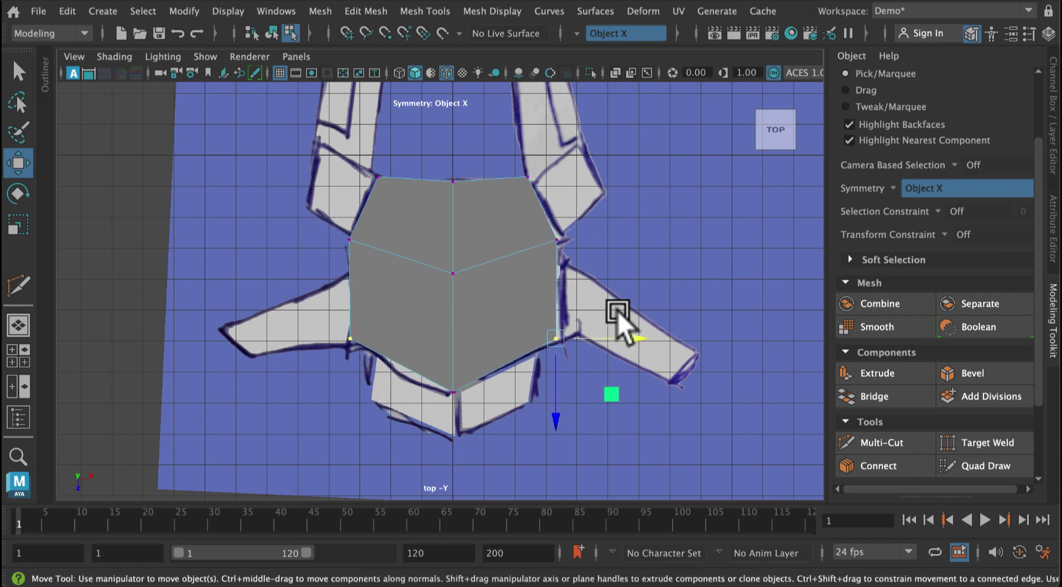
{"action": "left_click_drag", "start_coordinate": [632, 276], "coordinate": [645, 303], "text": "alt"}
{"action": "middle_click_drag", "start_coordinate": [645, 304], "coordinate": [503, 381], "text": "alt"}
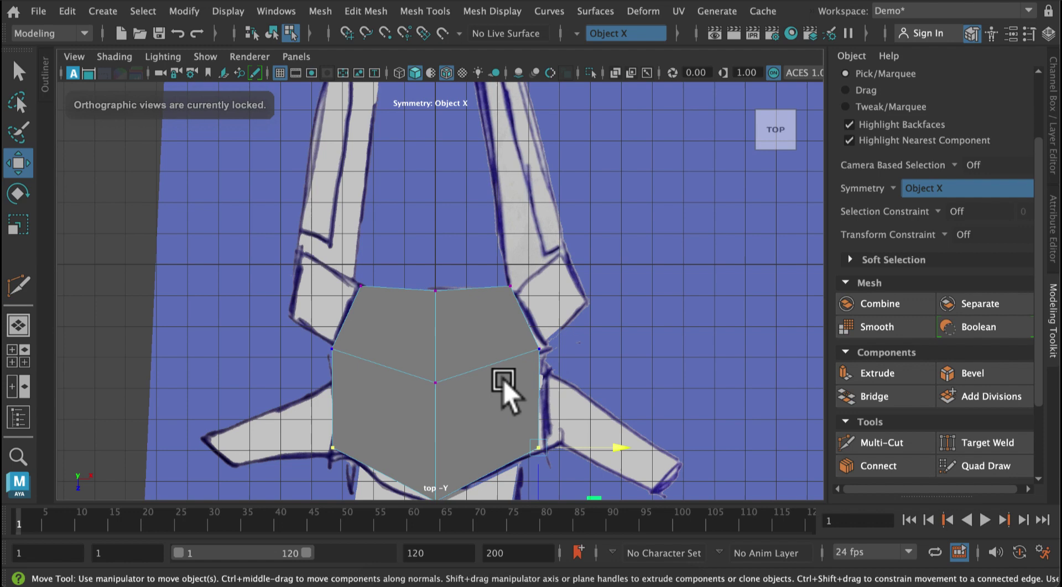
Scale the whole body down in height and raise it to about 1.45 in Y so it sits on the reference image.
{"action": "left_click_drag", "start_coordinate": [713, 288], "coordinate": [692, 360]}
{"action": "right_click_drag", "start_coordinate": [566, 293], "coordinate": [645, 72]}
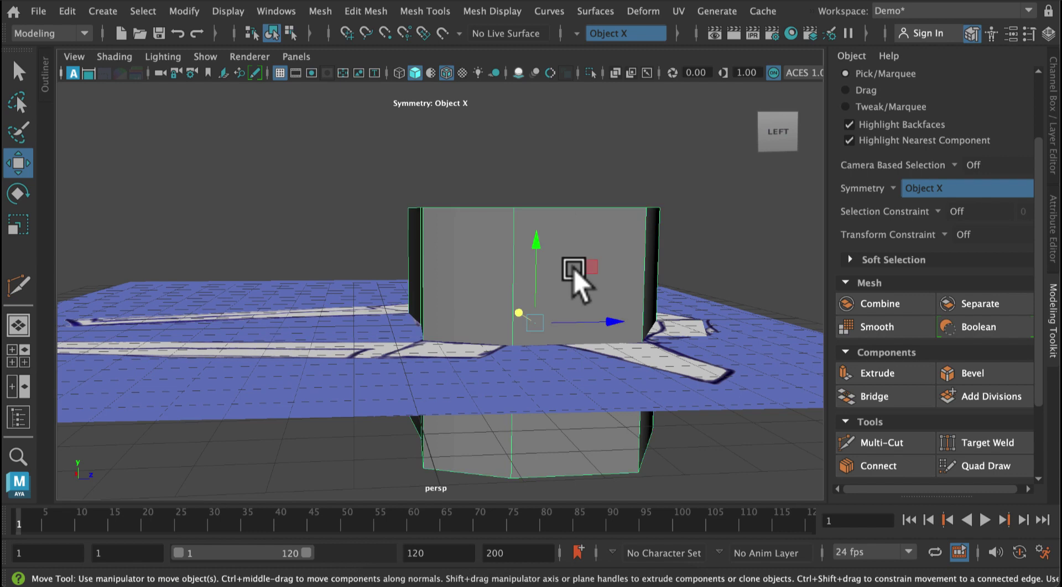
{"action": "key", "text": "r"}
{"action": "left_click_drag", "start_coordinate": [534, 242], "coordinate": [538, 212]}
{"action": "key", "text": "w"}
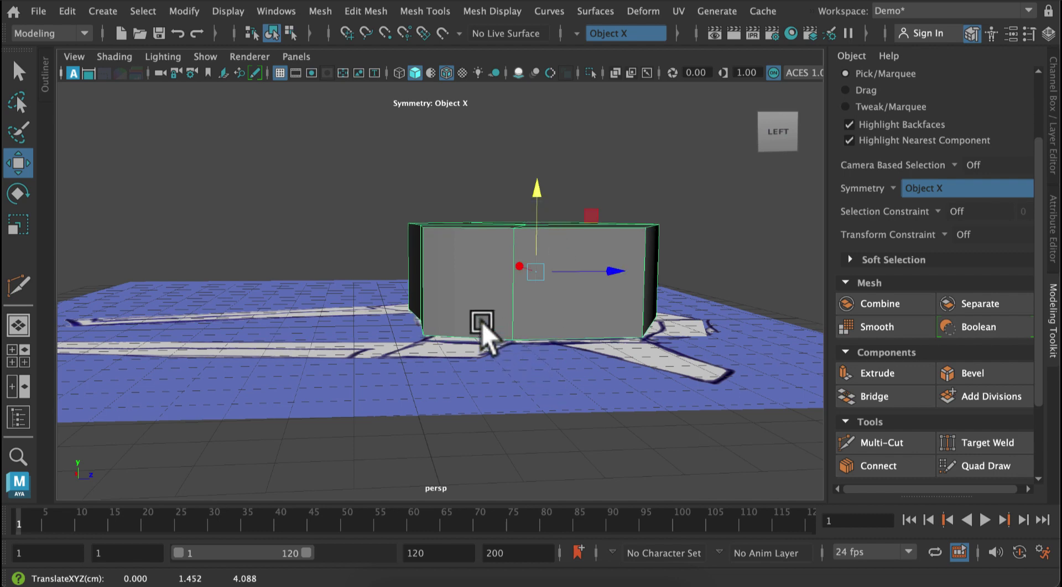
Extrude the body's angled front side faces outward over the first sketched section of the arms, ready for rotating.
{"action": "right_click_drag", "start_coordinate": [482, 326], "coordinate": [495, 151]}
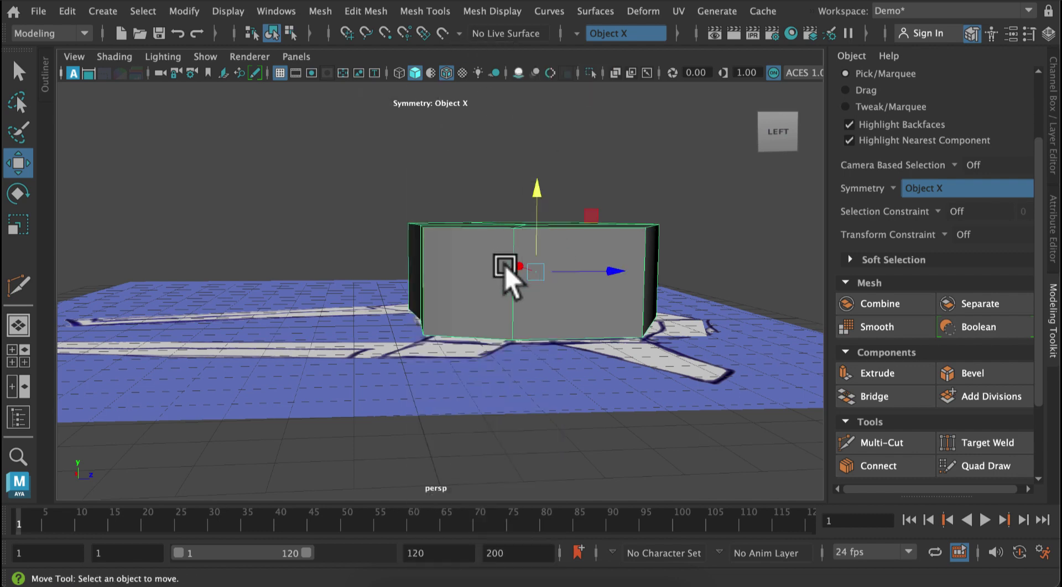
{"action": "left_click", "coordinate": [474, 280]}
{"action": "left_click_drag", "start_coordinate": [587, 408], "coordinate": [556, 450], "text": "alt"}
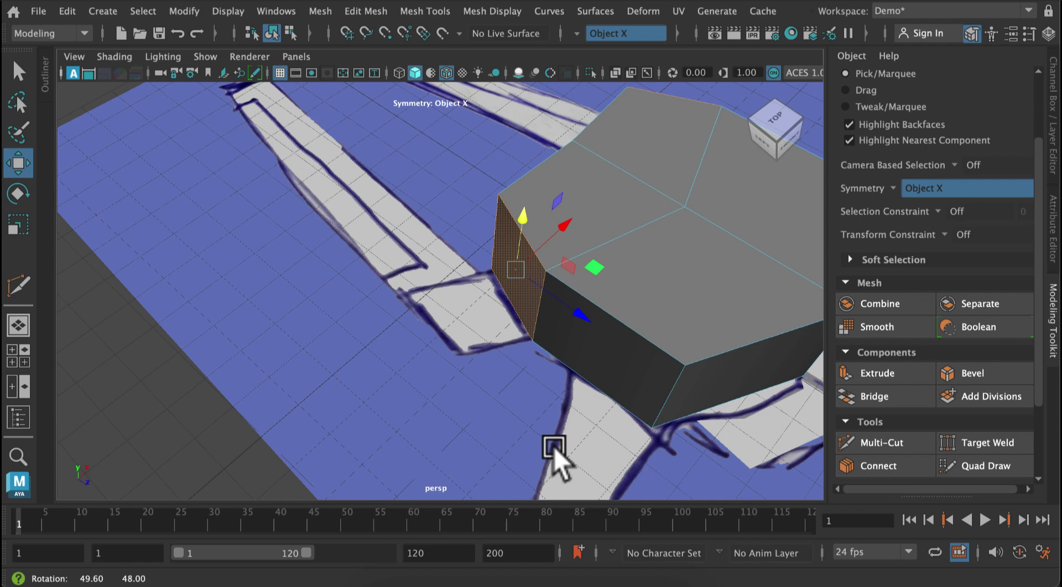
{"action": "key", "text": "ctrl+e"}
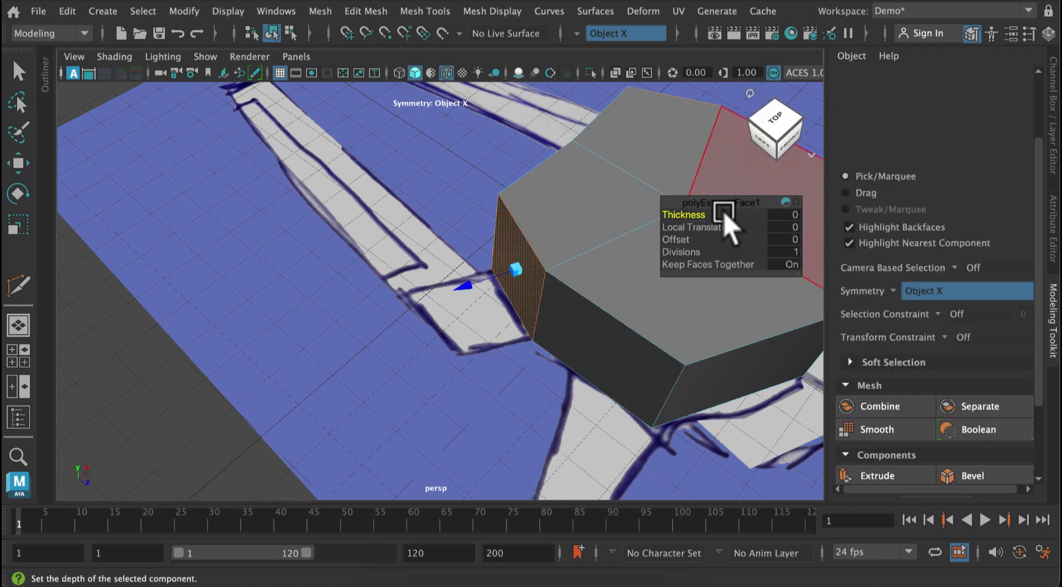
{"action": "left_click_drag", "start_coordinate": [474, 297], "coordinate": [427, 374]}
{"action": "key", "text": "e"}
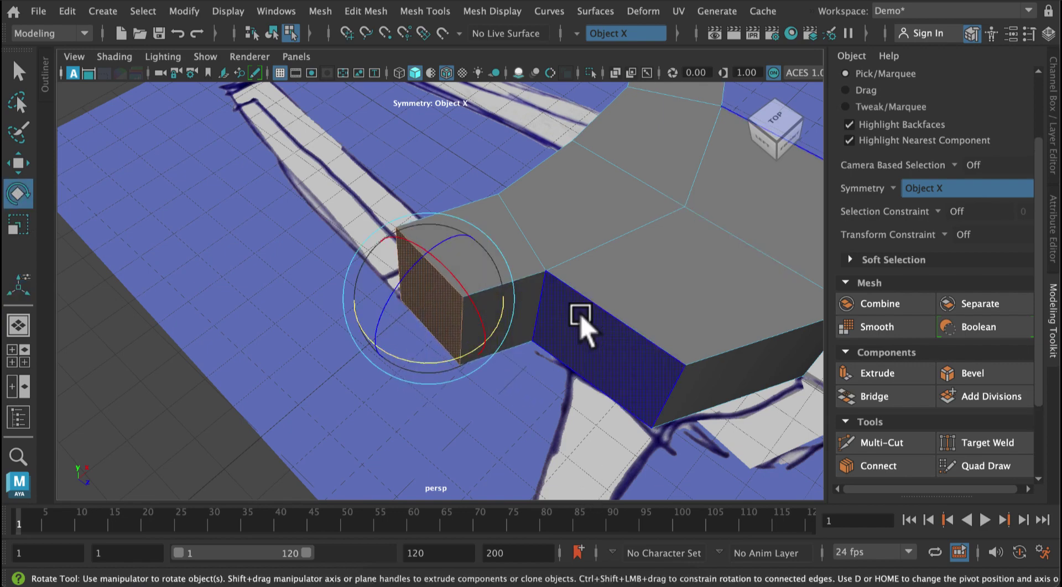
Extrude the arm end faces about 8.82 in local Z and move them outward toward the sketched arm tips.
{"action": "left_click_drag", "start_coordinate": [581, 434], "coordinate": [496, 200], "text": "alt"}
{"action": "left_click", "coordinate": [367, 320]}
{"action": "key", "text": "ctrl+e"}
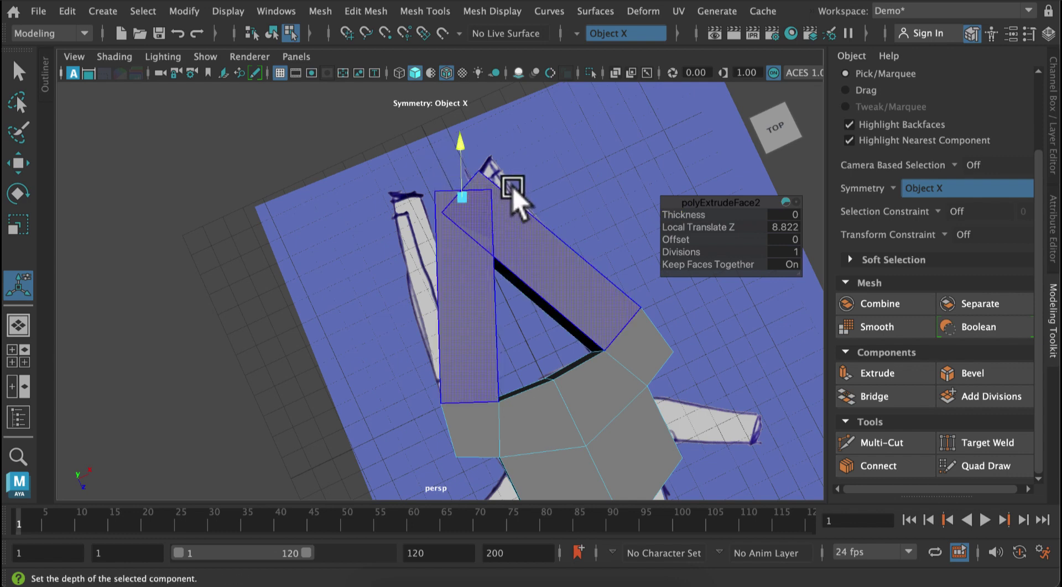
{"action": "key", "text": "w"}
{"action": "left_click_drag", "start_coordinate": [534, 164], "coordinate": [367, 197]}
Narrow the arm end faces, rotate them slightly and move them forward to about -9.04 in Z to meet the sketched arm tips.
{"action": "key", "text": "r"}
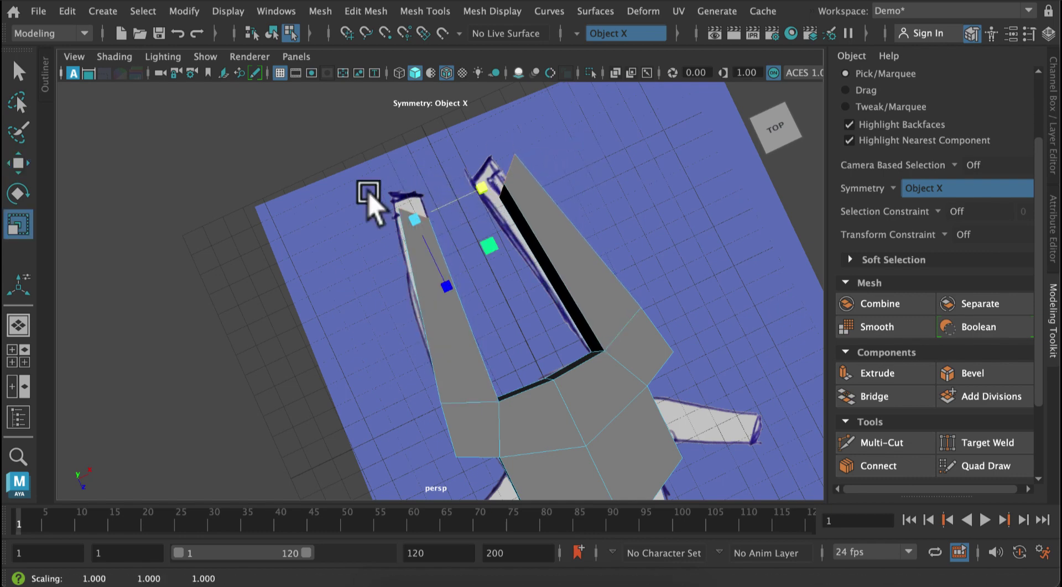
{"action": "right_click_drag", "start_coordinate": [367, 197], "coordinate": [570, 354], "text": "alt"}
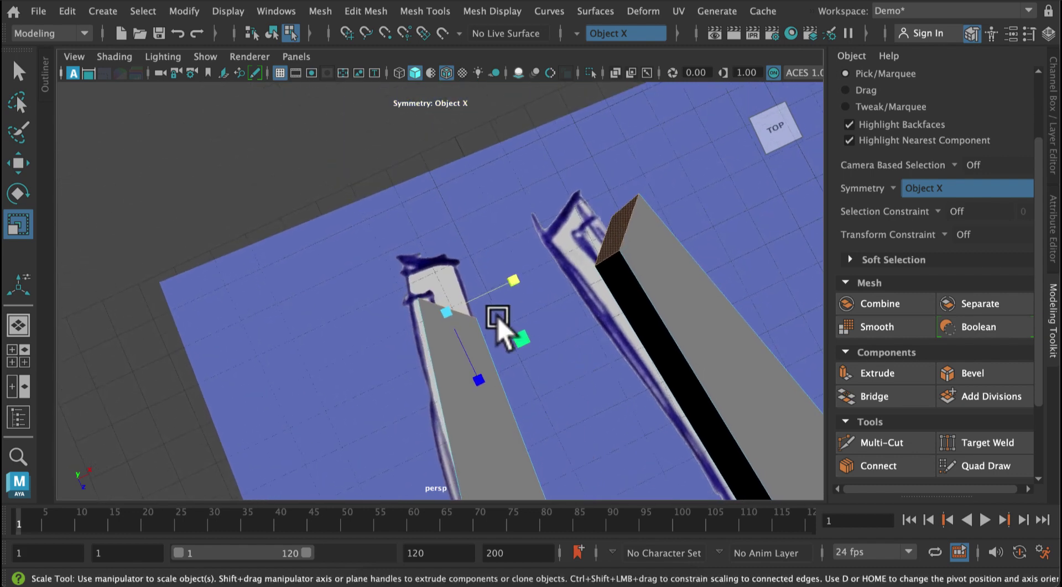
{"action": "key", "text": "e"}
{"action": "left_click_drag", "start_coordinate": [498, 370], "coordinate": [509, 349]}
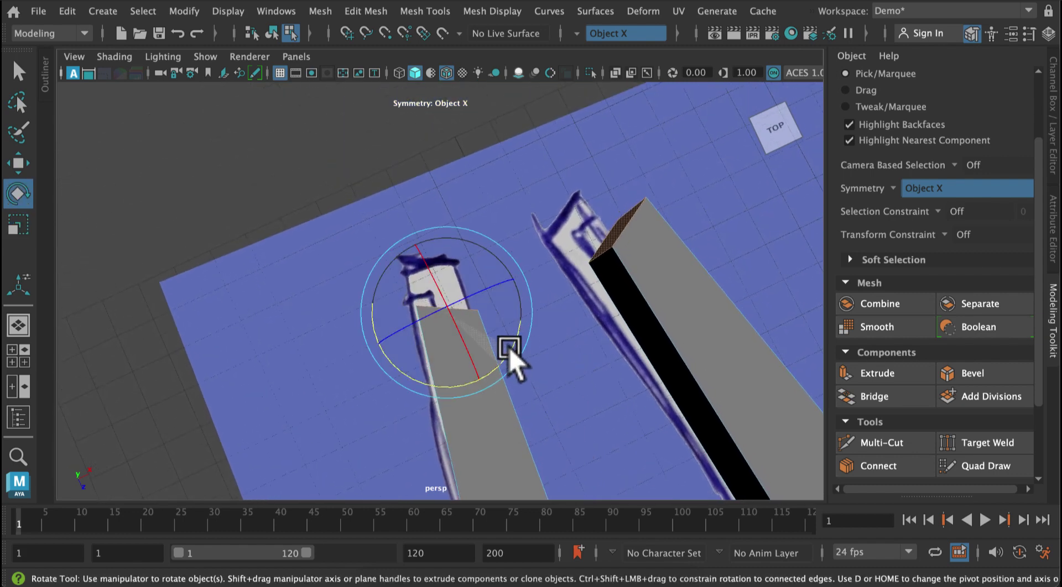
{"action": "key", "text": "w"}
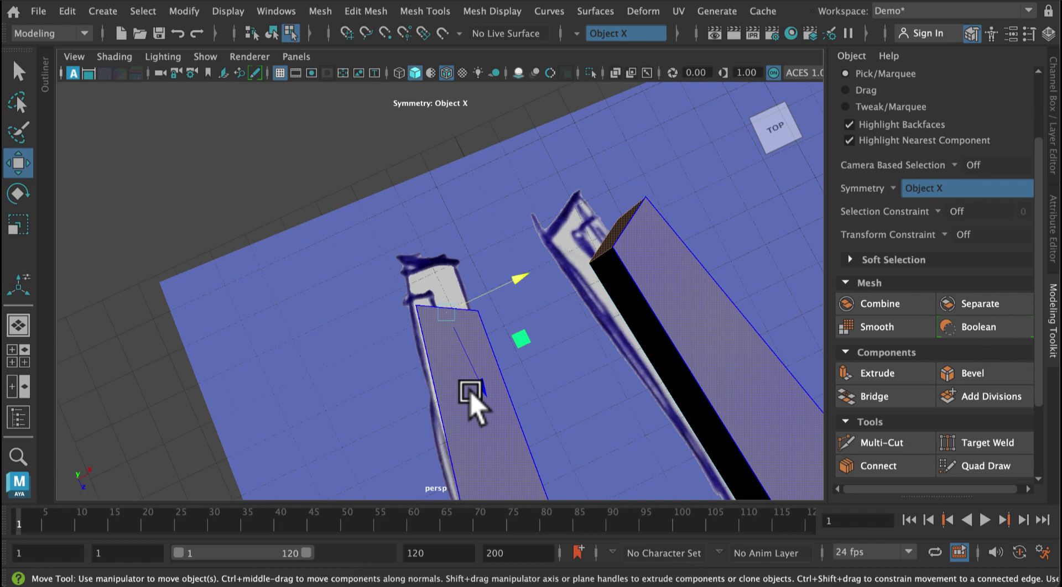
{"action": "left_click_drag", "start_coordinate": [474, 402], "coordinate": [470, 332]}
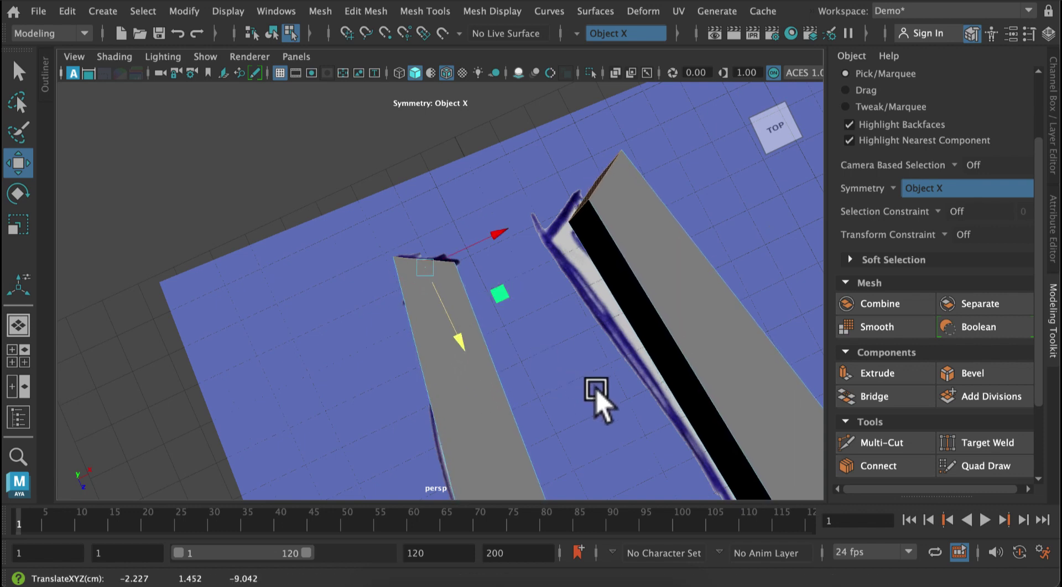
Extrude the body's two rear faces together with an offset of 0.6.
{"action": "left_click_drag", "start_coordinate": [597, 394], "coordinate": [510, 389], "text": "alt"}
{"action": "right_click_drag", "start_coordinate": [509, 389], "coordinate": [597, 376], "text": "alt"}
{"action": "left_click", "coordinate": [400, 346]}
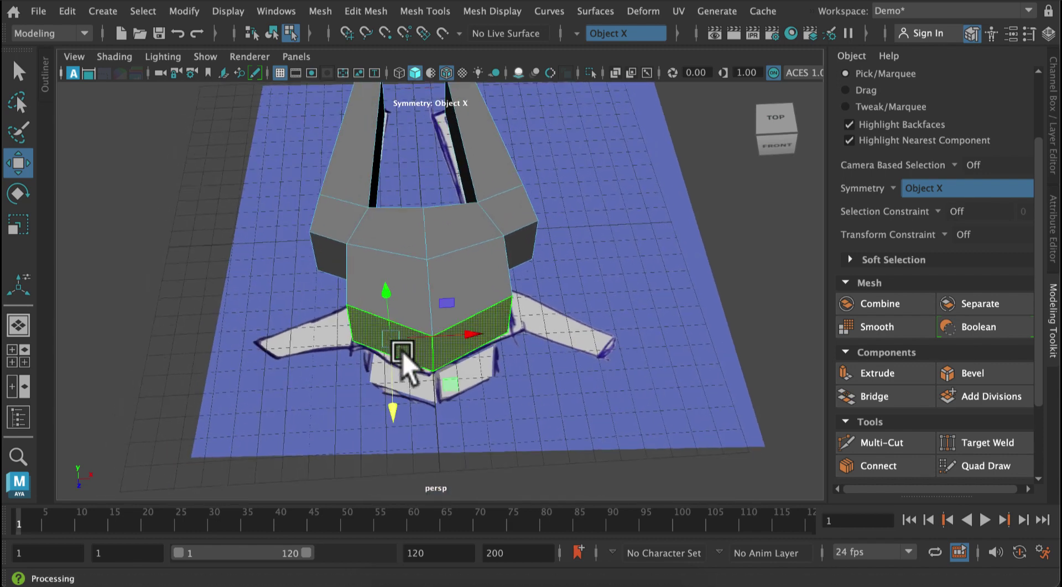
{"action": "left_click", "coordinate": [365, 11]}
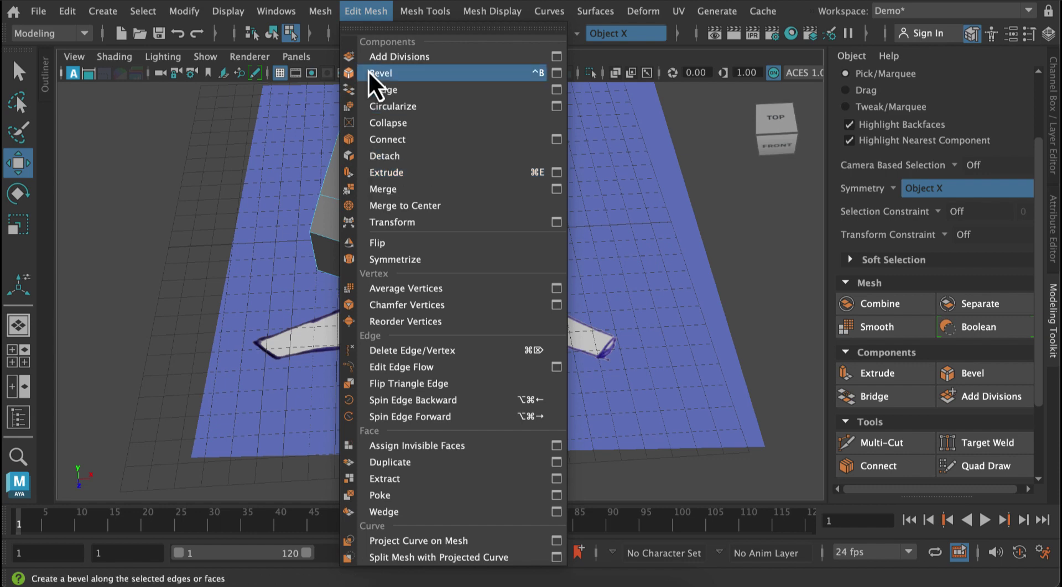
{"action": "left_click", "coordinate": [393, 173]}
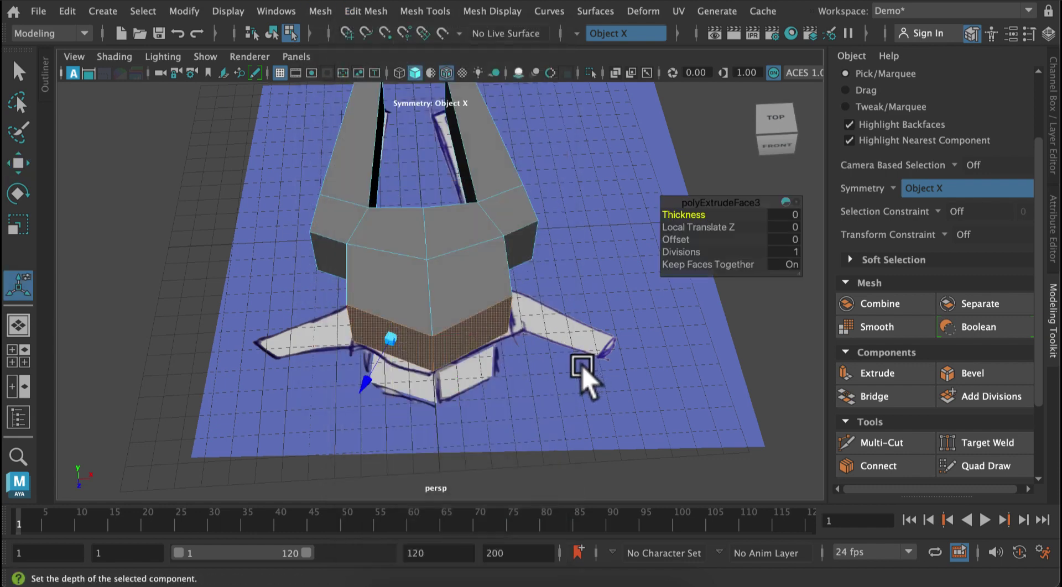
{"action": "left_click_drag", "start_coordinate": [684, 241], "coordinate": [689, 240]}
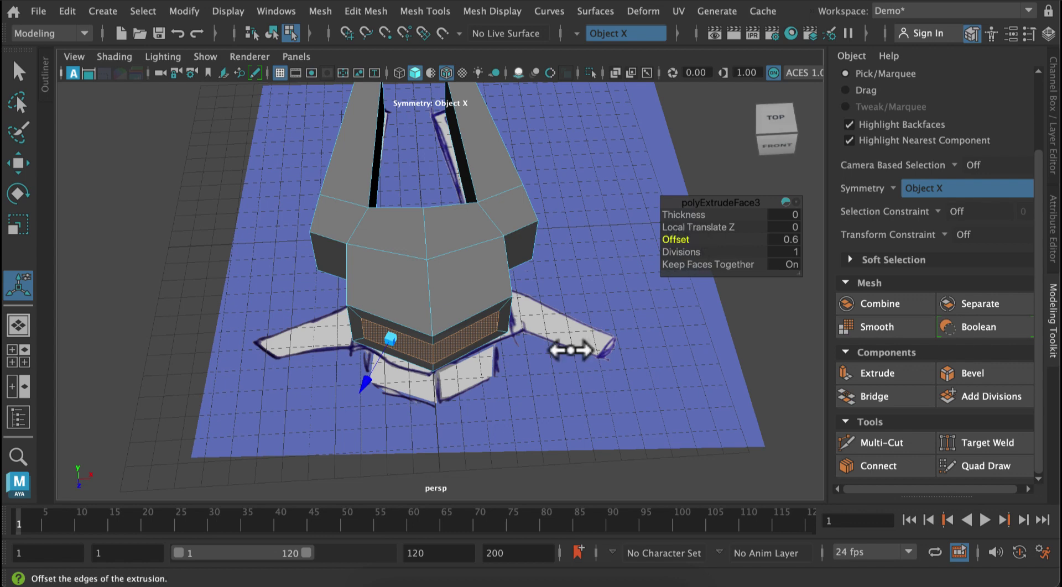
Extrude the inset rear faces backward over the sketched tail block and scale them to about 0.449 in X.
{"action": "left_click_drag", "start_coordinate": [569, 350], "coordinate": [599, 379], "text": "alt"}
{"action": "left_click", "coordinate": [366, 11]}
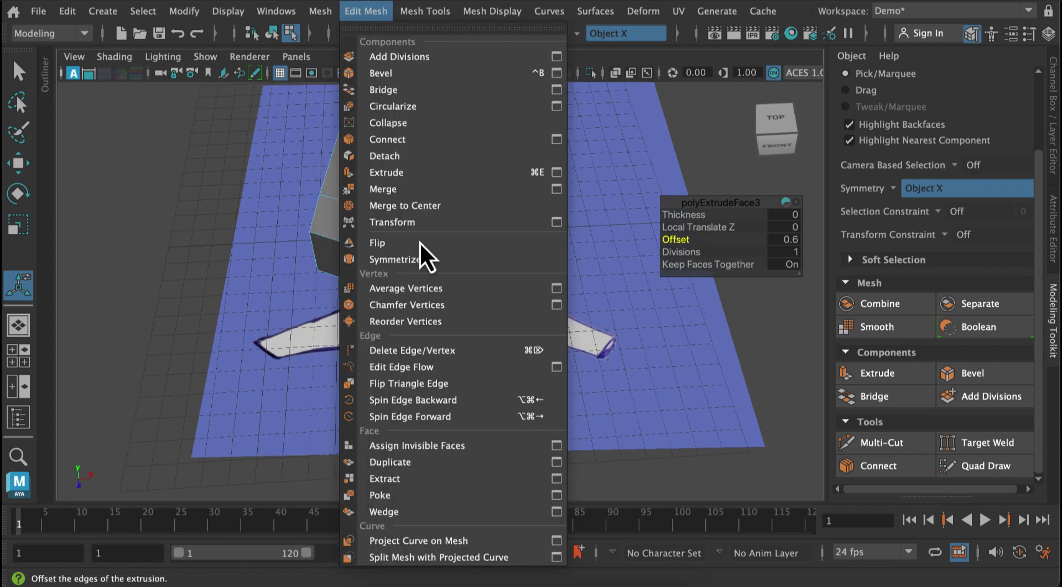
{"action": "left_click", "coordinate": [412, 178]}
{"action": "left_click_drag", "start_coordinate": [376, 387], "coordinate": [372, 438]}
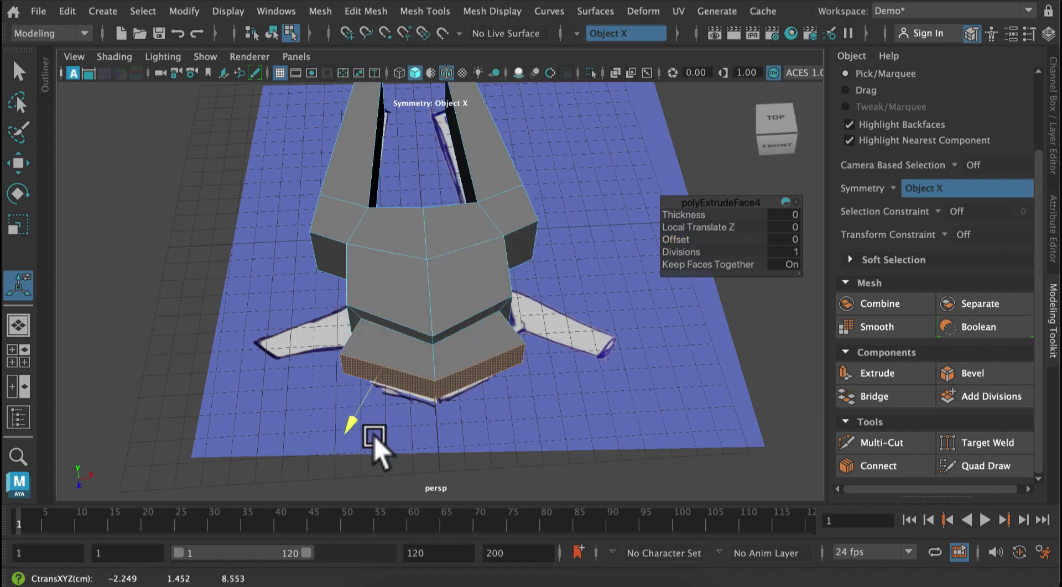
{"action": "key", "text": "r"}
{"action": "left_click_drag", "start_coordinate": [453, 375], "coordinate": [419, 383]}
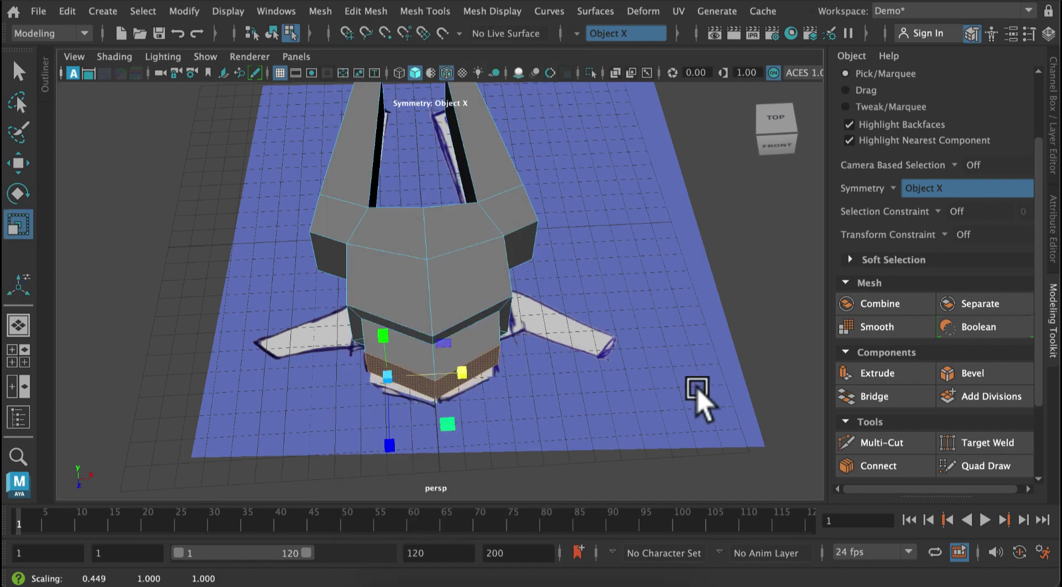
{"action": "left_click", "coordinate": [669, 392]}
Extrude the body's rear side faces in place with an offset of 0.4 on both sides.
{"action": "left_click_drag", "start_coordinate": [669, 392], "coordinate": [578, 382], "text": "alt"}
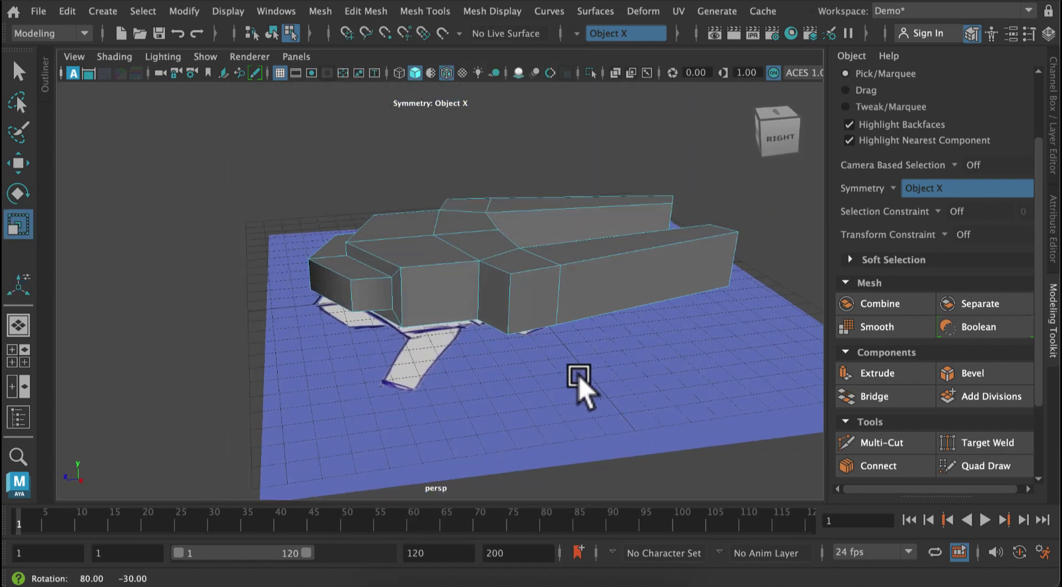
{"action": "left_click", "coordinate": [449, 312]}
{"action": "left_click", "coordinate": [365, 11]}
{"action": "left_click", "coordinate": [386, 172]}
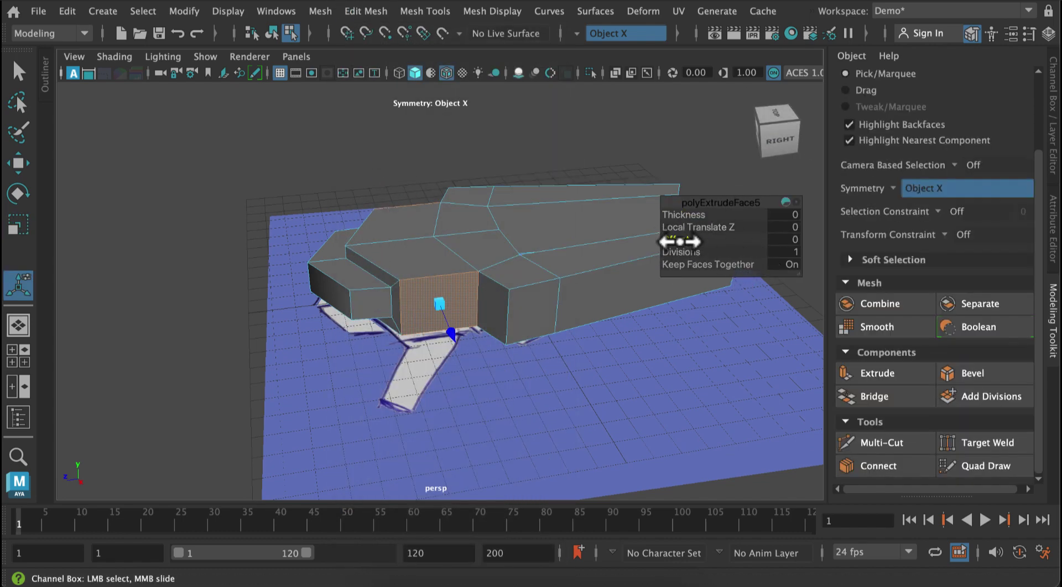
{"action": "left_click_drag", "start_coordinate": [676, 242], "coordinate": [679, 241]}
Extrude the inset side faces outward into rear wings and sweep their tips back to about 6.85 in Z.
{"action": "left_click", "coordinate": [366, 11]}
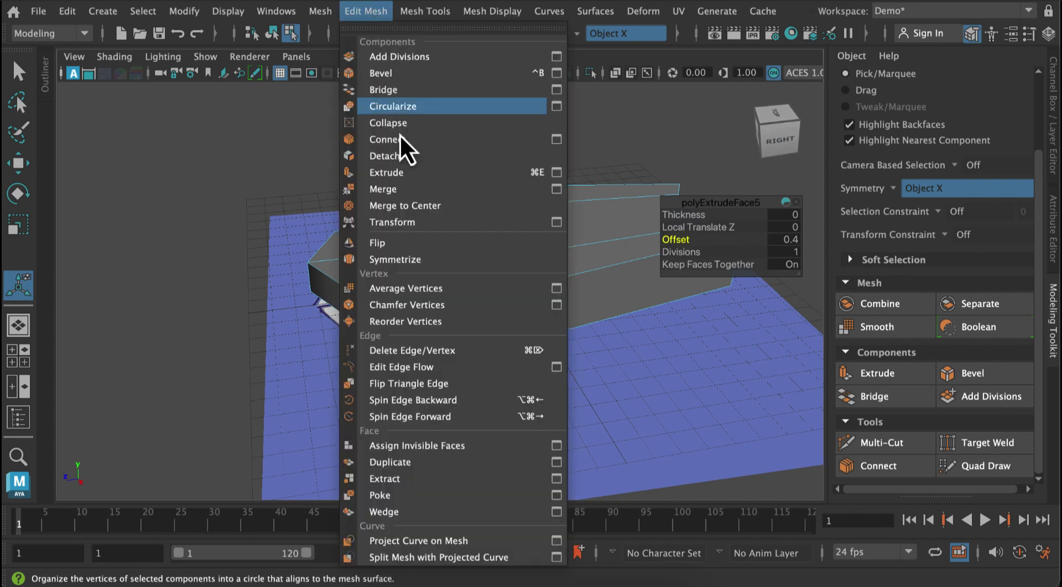
{"action": "left_click", "coordinate": [390, 173]}
{"action": "left_click_drag", "start_coordinate": [450, 330], "coordinate": [486, 427]}
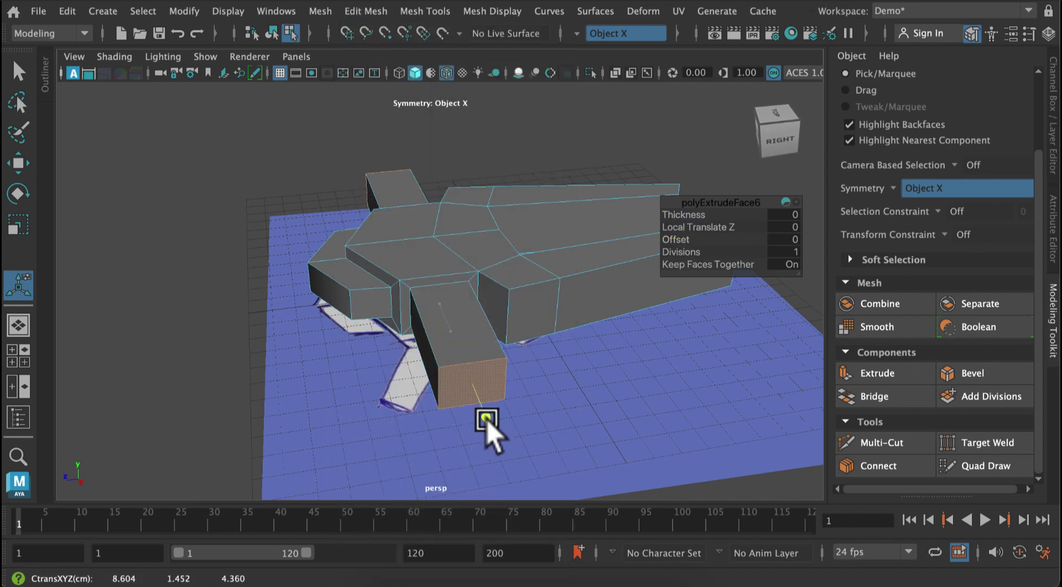
{"action": "key", "text": "w"}
{"action": "left_click_drag", "start_coordinate": [428, 409], "coordinate": [339, 398]}
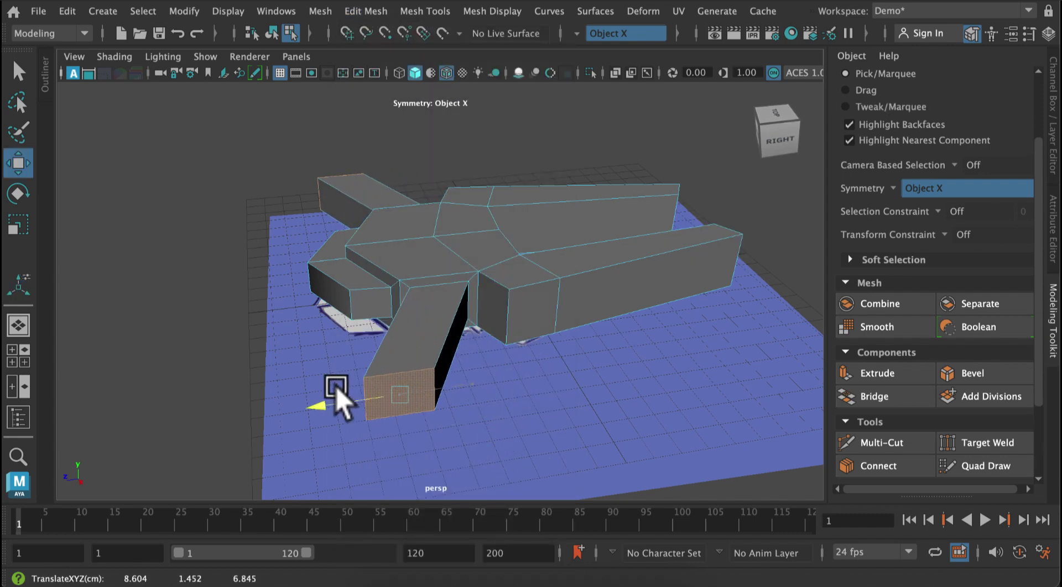
Scale the rear wing tip faces down in depth and height and angle them to taper the wings.
{"action": "left_click_drag", "start_coordinate": [564, 457], "coordinate": [675, 391], "text": "alt"}
{"action": "key", "text": "r"}
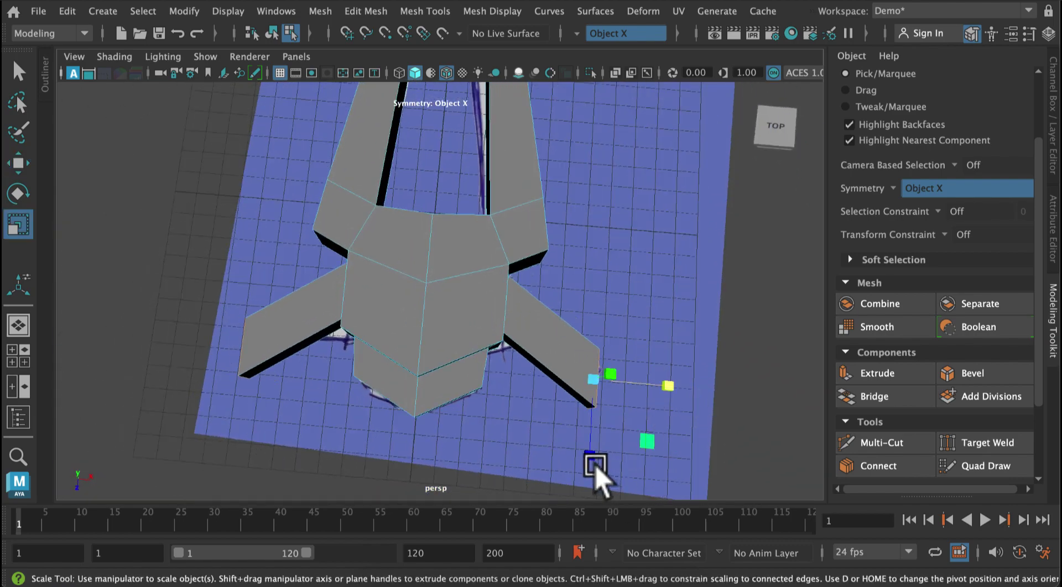
{"action": "left_click_drag", "start_coordinate": [597, 474], "coordinate": [512, 394]}
{"action": "key", "text": "e"}
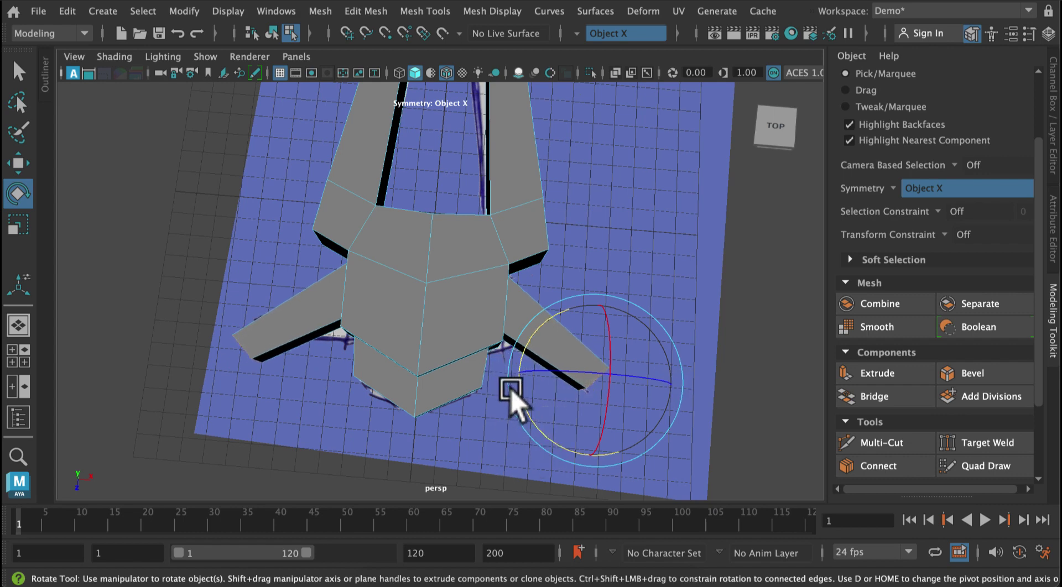
{"action": "left_click_drag", "start_coordinate": [774, 357], "coordinate": [695, 315], "text": "alt"}
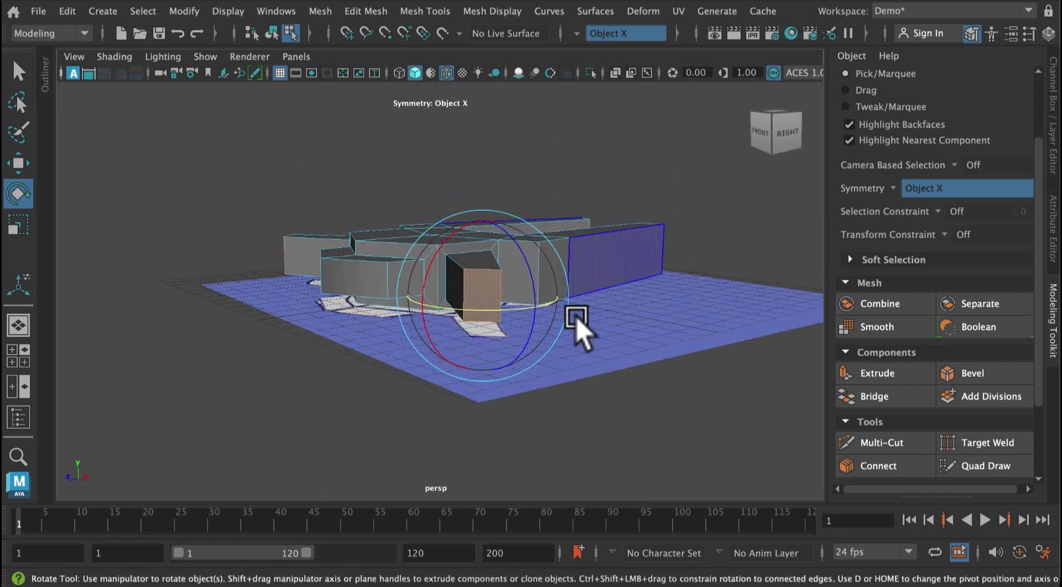
{"action": "key", "text": "r"}
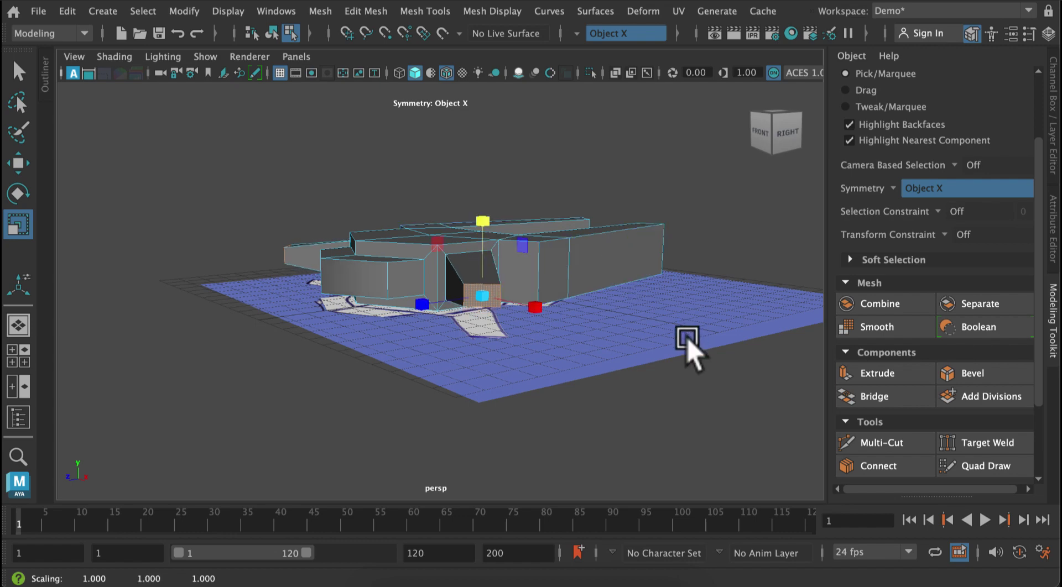
Scale down the height of the outer side faces on both sections of the front arms.
{"action": "left_click_drag", "start_coordinate": [687, 346], "coordinate": [395, 285], "text": "alt"}
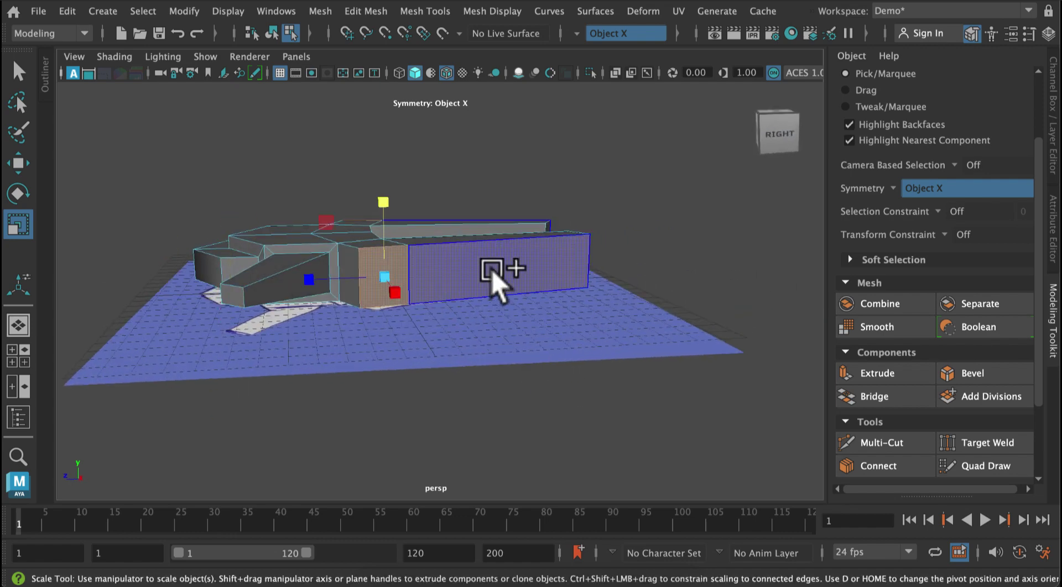
{"action": "left_click_drag", "start_coordinate": [492, 275], "coordinate": [582, 311], "text": "alt"}
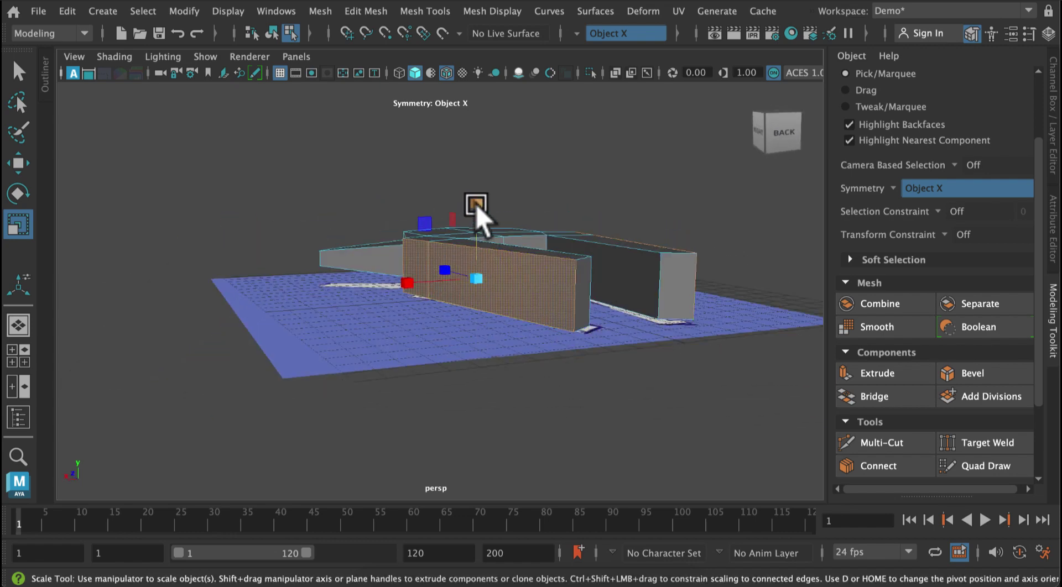
{"action": "left_click_drag", "start_coordinate": [477, 208], "coordinate": [475, 241]}
Compare the front arms with the sketched panels beneath them, using X-Ray shading briefly and returning to solid shading.
{"action": "left_click_drag", "start_coordinate": [629, 325], "coordinate": [408, 385], "text": "alt"}
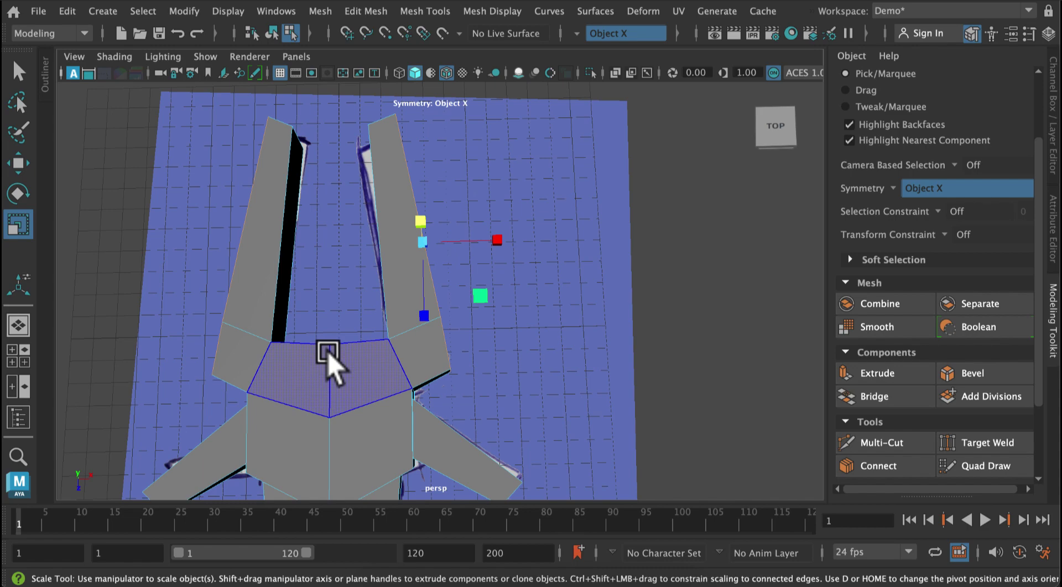
{"action": "left_click_drag", "start_coordinate": [611, 374], "coordinate": [780, 327], "text": "alt"}
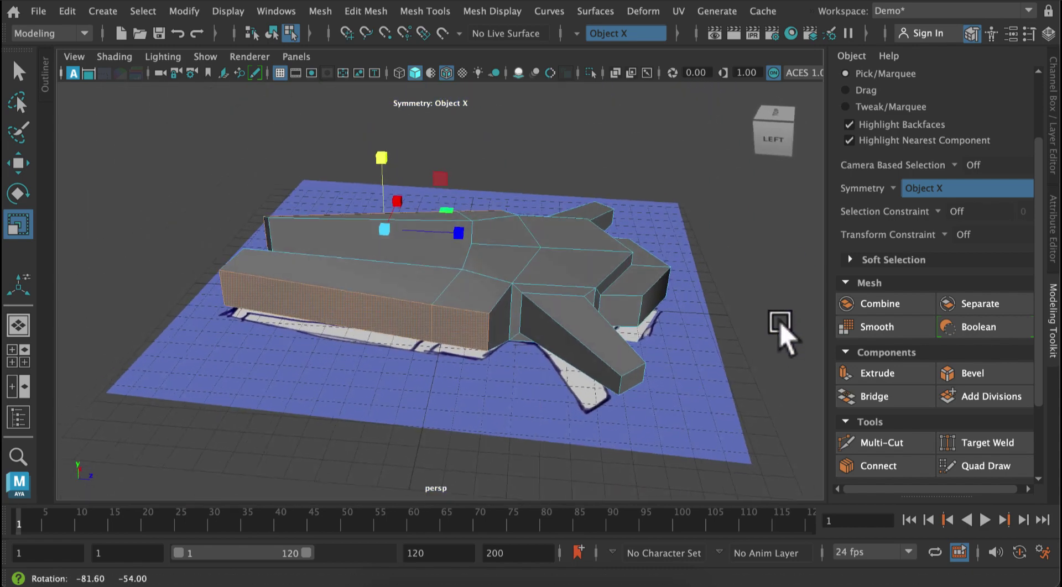
{"action": "left_click_drag", "start_coordinate": [671, 339], "coordinate": [581, 379], "text": "alt"}
{"action": "right_click_drag", "start_coordinate": [581, 379], "coordinate": [612, 391], "text": "alt"}
{"action": "left_click", "coordinate": [406, 215]}
{"action": "left_click", "coordinate": [114, 56]}
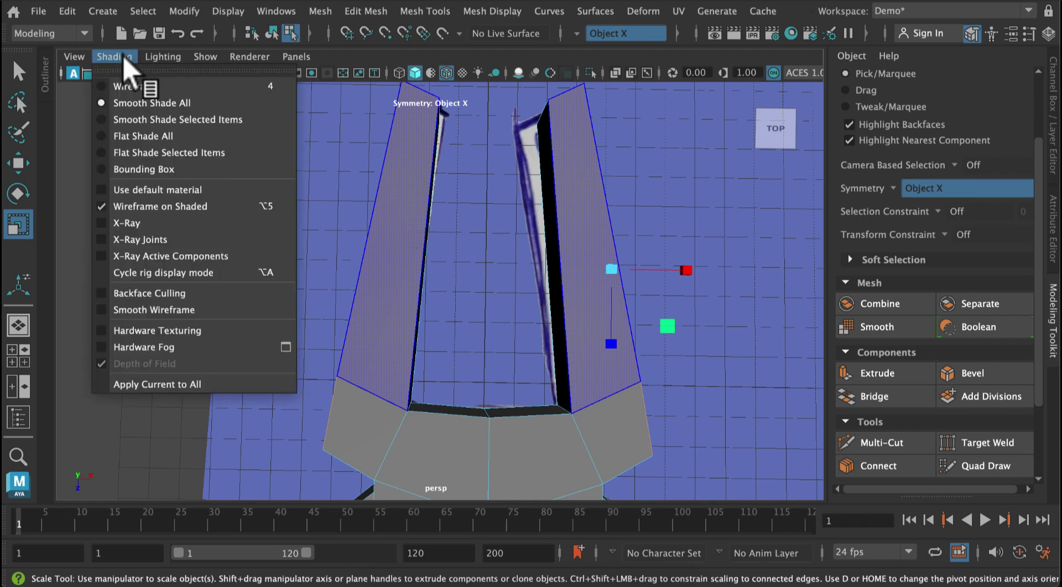
{"action": "left_click", "coordinate": [129, 221]}
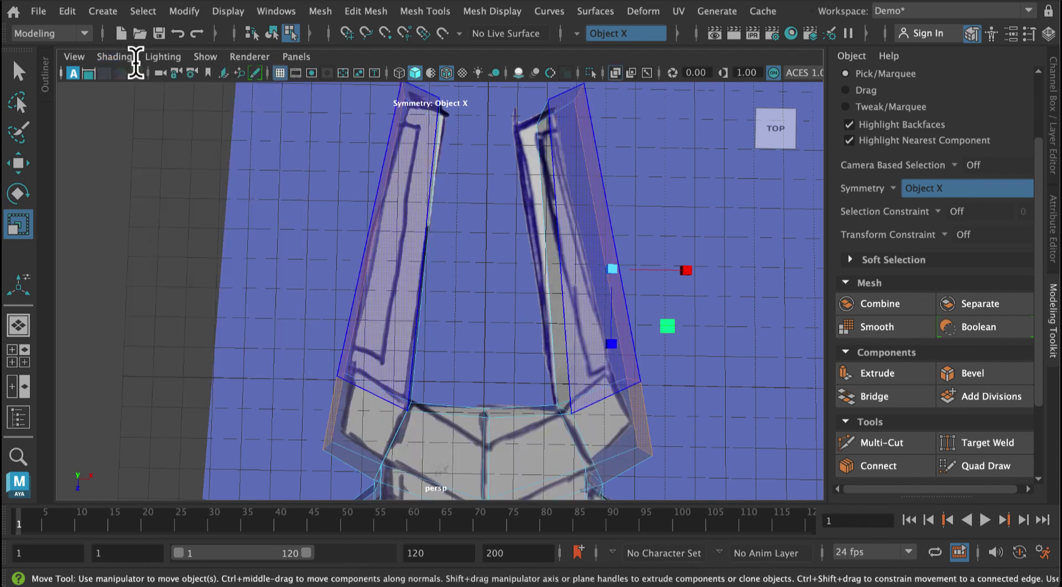
{"action": "left_click", "coordinate": [115, 56]}
{"action": "left_click", "coordinate": [133, 223]}
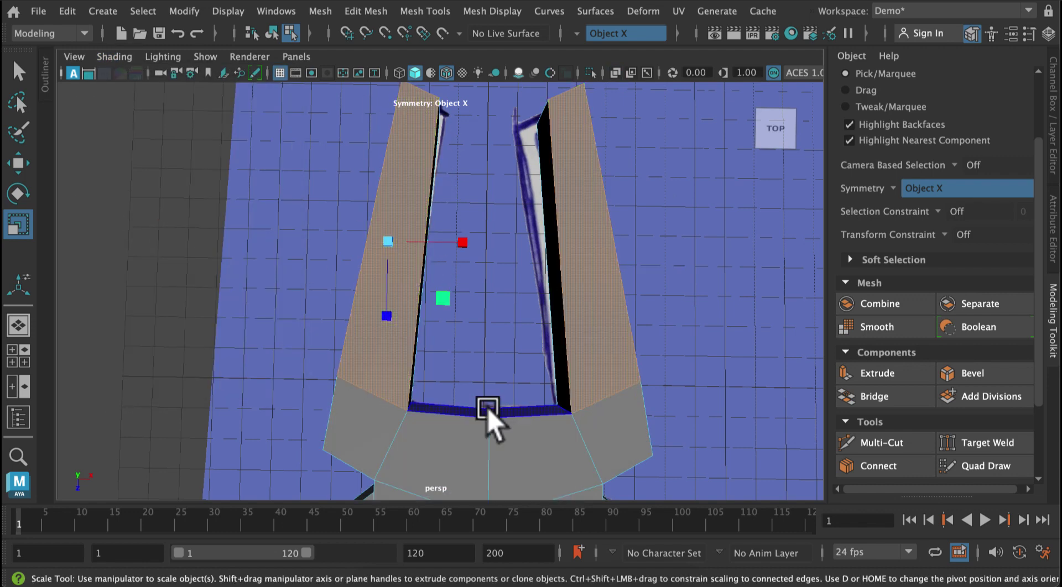
Extrude the top and outer side faces of the long arm sections with an offset of 0.6.
{"action": "left_click_drag", "start_coordinate": [486, 420], "coordinate": [426, 308], "text": "alt"}
{"action": "left_click_drag", "start_coordinate": [546, 409], "coordinate": [498, 296], "text": "alt"}
{"action": "key", "text": "ctrl+e"}
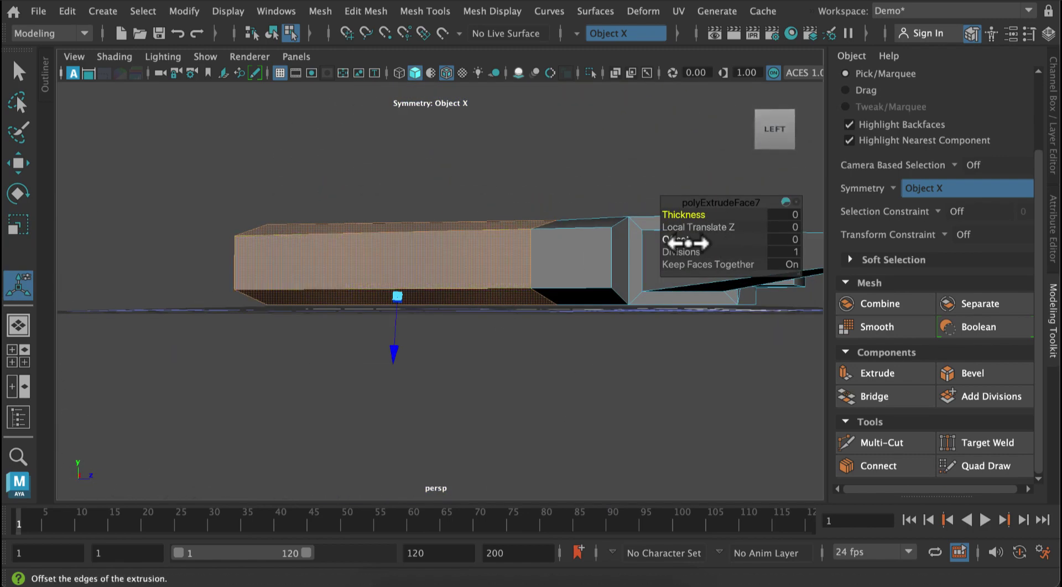
{"action": "left_click_drag", "start_coordinate": [686, 243], "coordinate": [688, 239]}
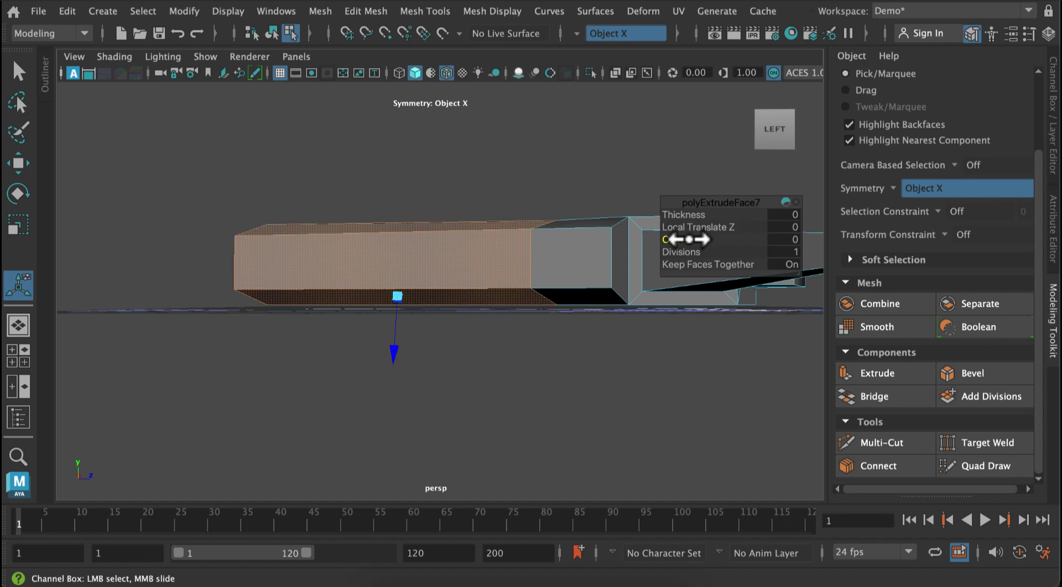
{"action": "left_click_drag", "start_coordinate": [529, 298], "coordinate": [540, 383], "text": "alt"}
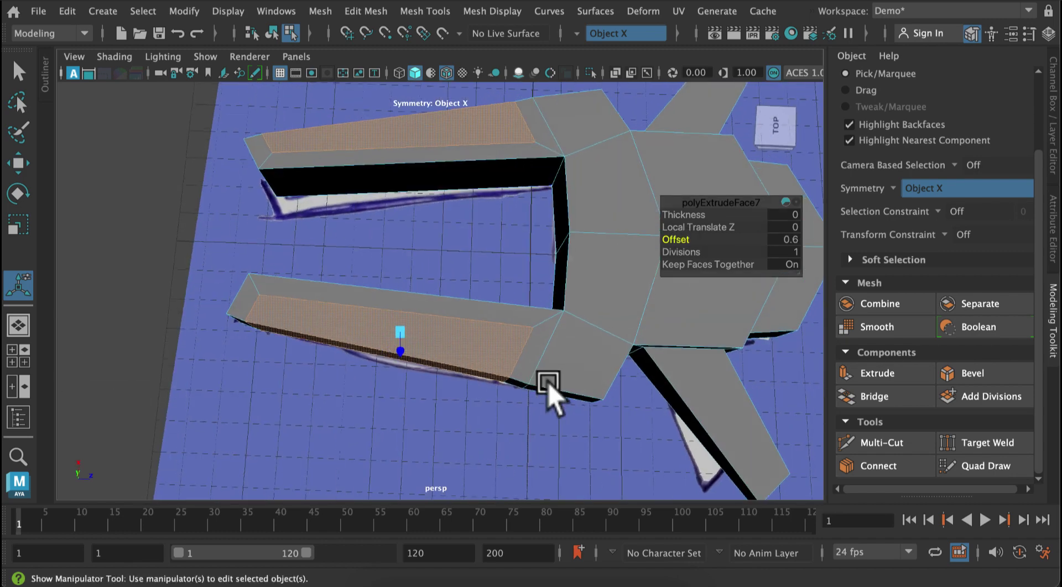
Extrude the inset arm faces again and sink them inward with a Local Translate Z of -0.5.
{"action": "left_click", "coordinate": [366, 11]}
{"action": "left_click", "coordinate": [384, 174]}
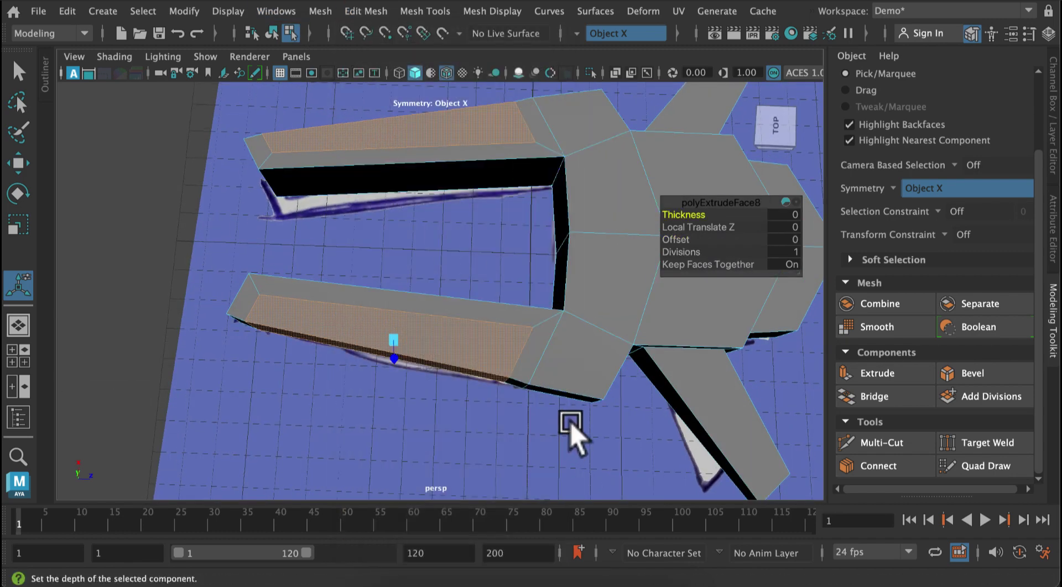
{"action": "left_click_drag", "start_coordinate": [571, 429], "coordinate": [469, 379], "text": "alt"}
{"action": "left_click_drag", "start_coordinate": [409, 357], "coordinate": [415, 358]}
{"action": "left_click_drag", "start_coordinate": [580, 356], "coordinate": [477, 396], "text": "alt"}
{"action": "left_click", "coordinate": [782, 227]}
{"action": "type", "text": "-0."}
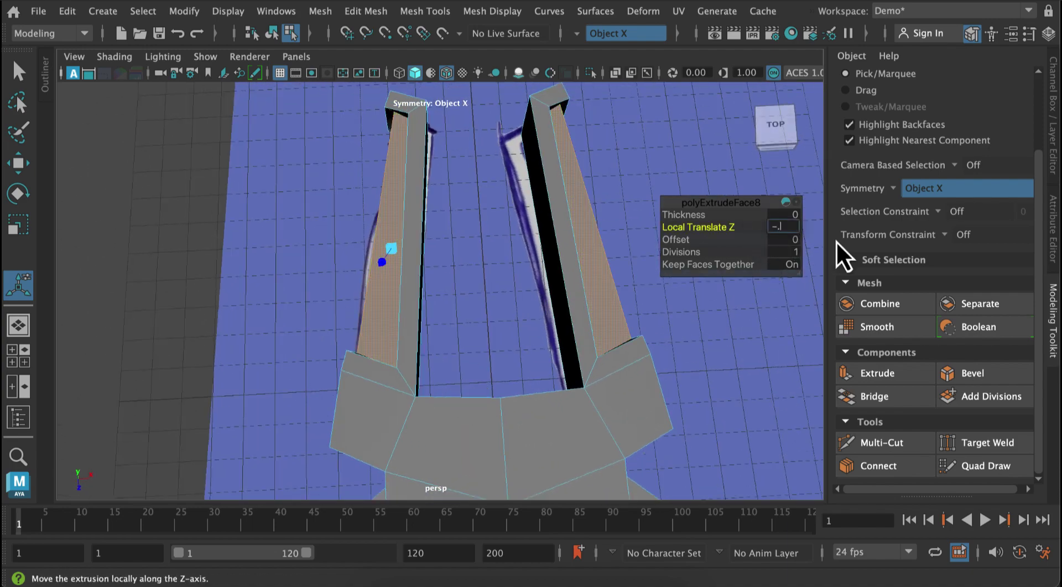
{"action": "type", "text": "5"}
{"action": "key", "text": "Return"}
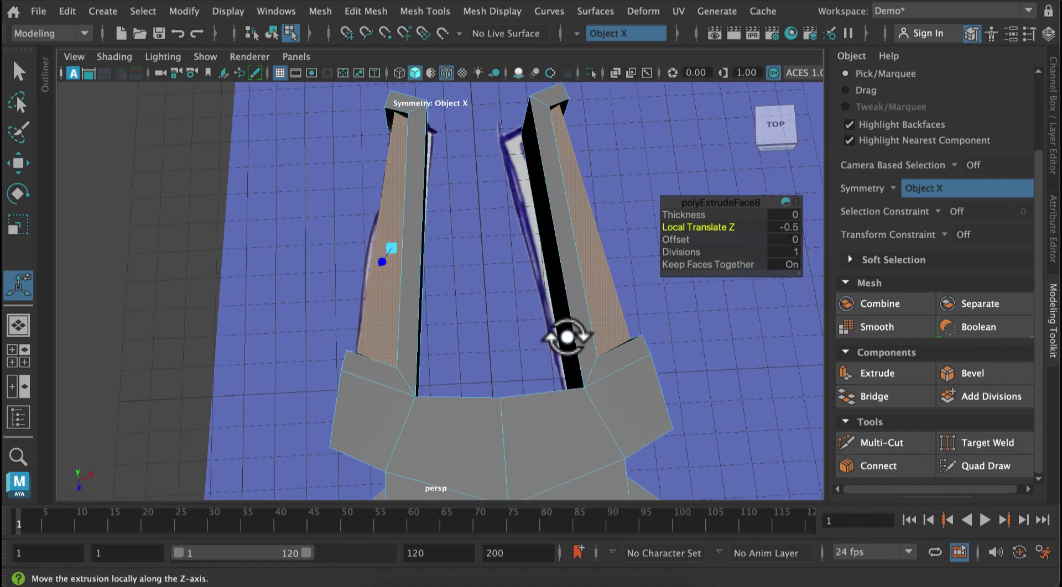
{"action": "left_click_drag", "start_coordinate": [567, 337], "coordinate": [635, 303], "text": "alt"}
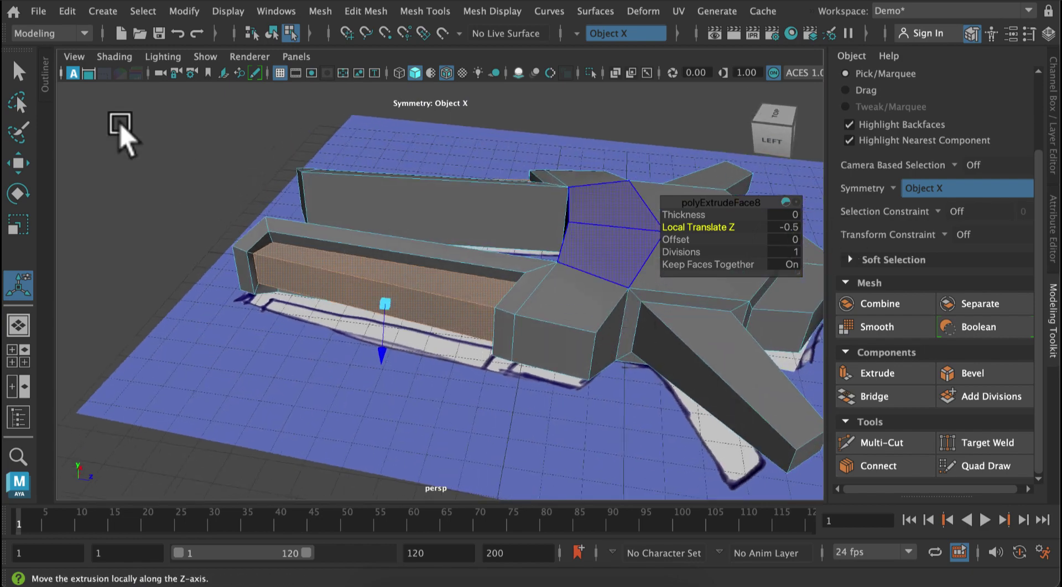
Set the Local Translate Z of the sunken arm panel extrusion to -0.4.
{"action": "type", "text": "-0.4"}
{"action": "key", "text": "Return"}
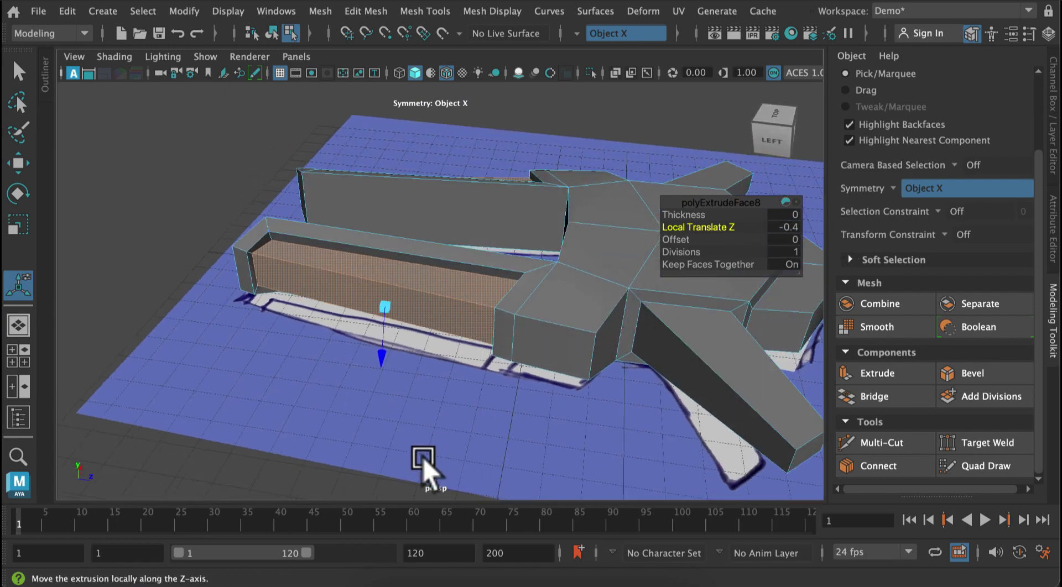
Extrude the top faces of the central body with an offset of 0.6.
{"action": "left_click_drag", "start_coordinate": [422, 458], "coordinate": [481, 433], "text": "alt"}
{"action": "right_click_drag", "start_coordinate": [481, 433], "coordinate": [627, 396], "text": "alt"}
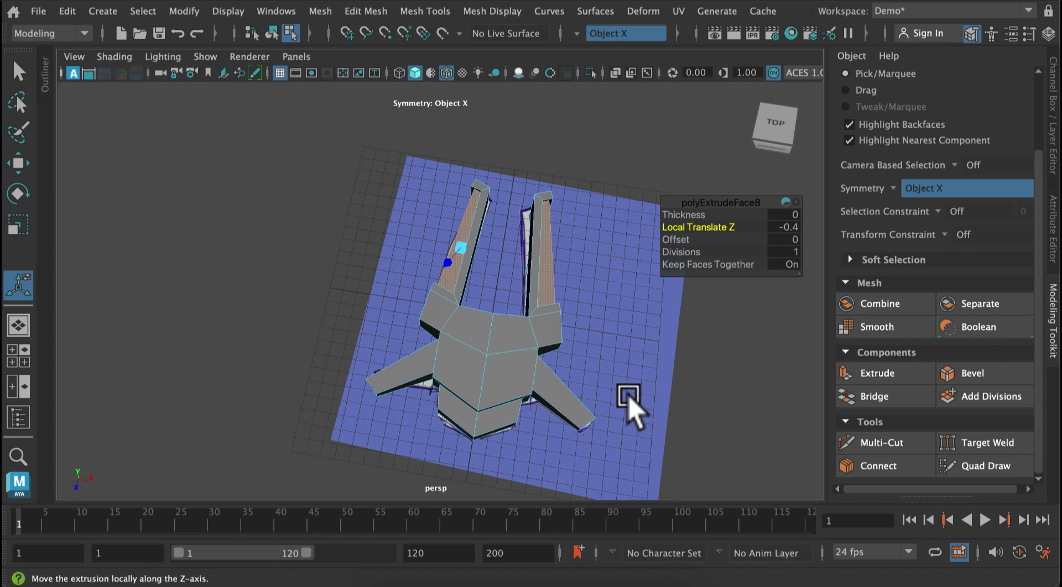
{"action": "left_click", "coordinate": [478, 339]}
{"action": "key", "text": "ctrl+e"}
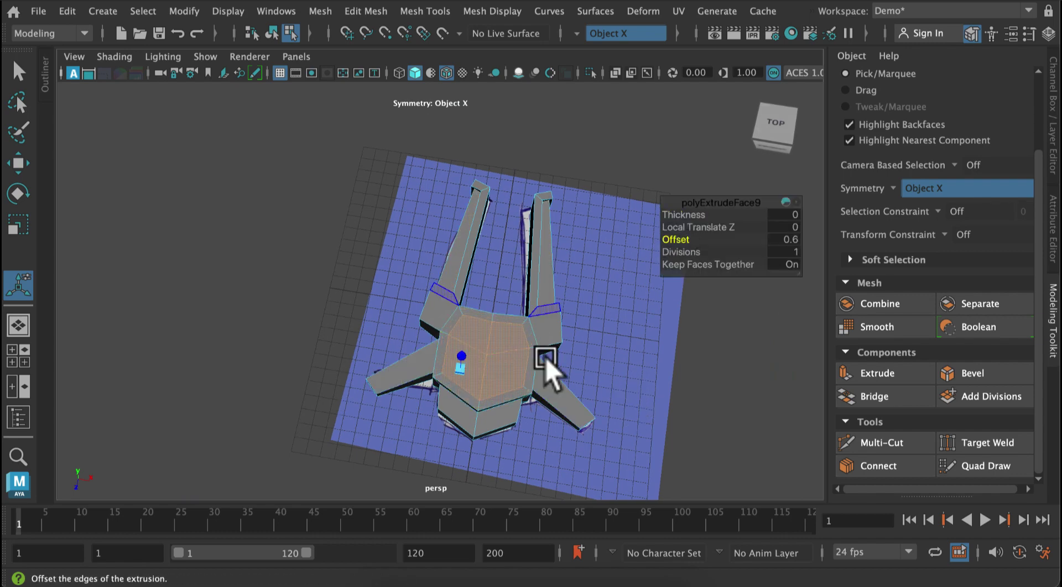
{"action": "right_click_drag", "start_coordinate": [546, 361], "coordinate": [458, 383], "text": "alt"}
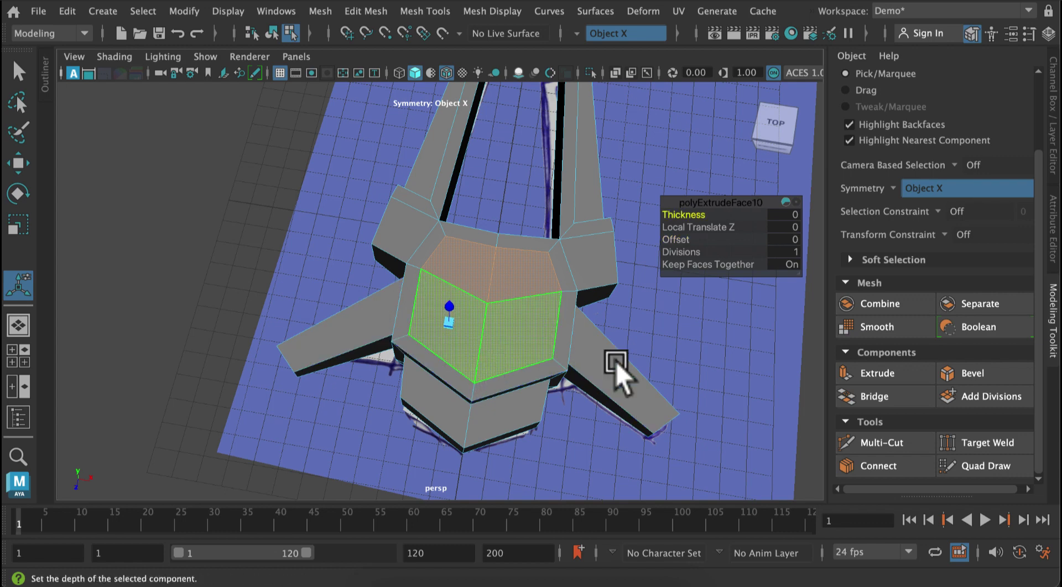
Undo the extra extrusion, then extrude the inset body top faces upward with a Local Translate Z of about 0.8.
{"action": "key", "text": "ctrl+z"}
{"action": "left_click_drag", "start_coordinate": [562, 404], "coordinate": [609, 367], "text": "alt"}
{"action": "left_click", "coordinate": [365, 11]}
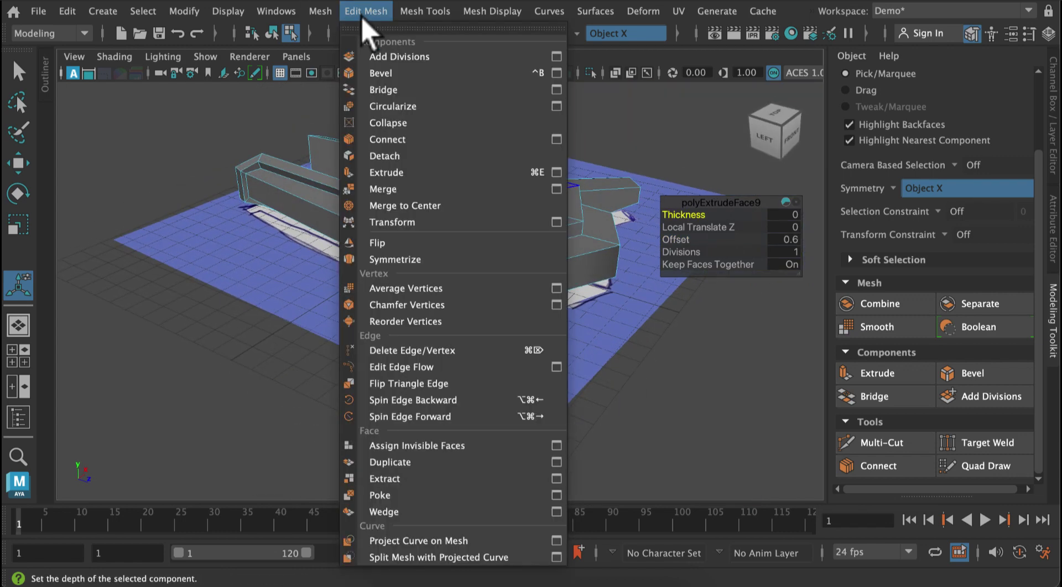
{"action": "left_click", "coordinate": [388, 172]}
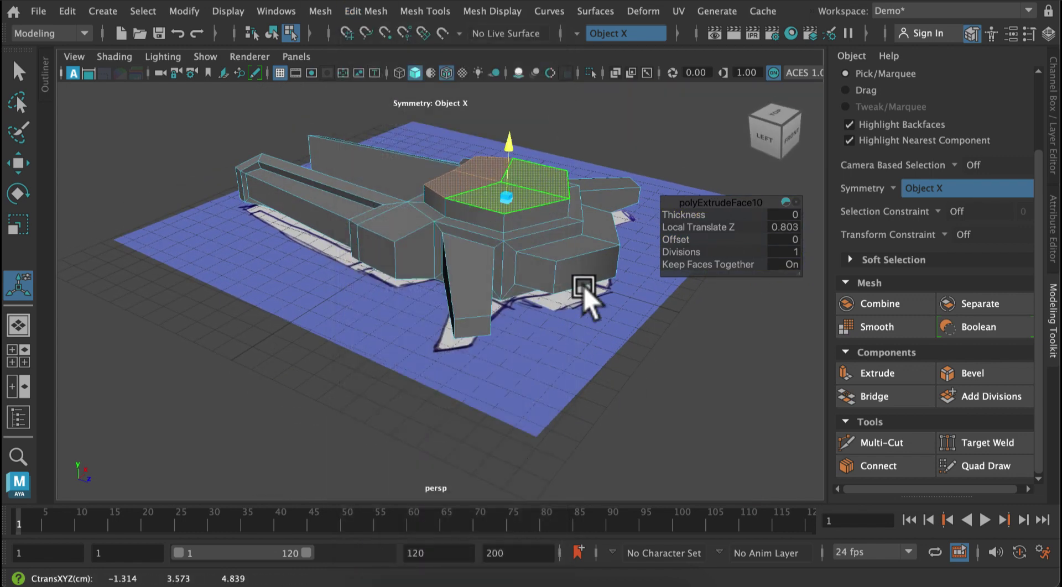
Scale the raised body top faces inward horizontally to give the dome sloped sides.
{"action": "left_click_drag", "start_coordinate": [586, 299], "coordinate": [540, 332], "text": "alt"}
{"action": "key", "text": "r"}
{"action": "left_click_drag", "start_coordinate": [474, 268], "coordinate": [454, 260]}
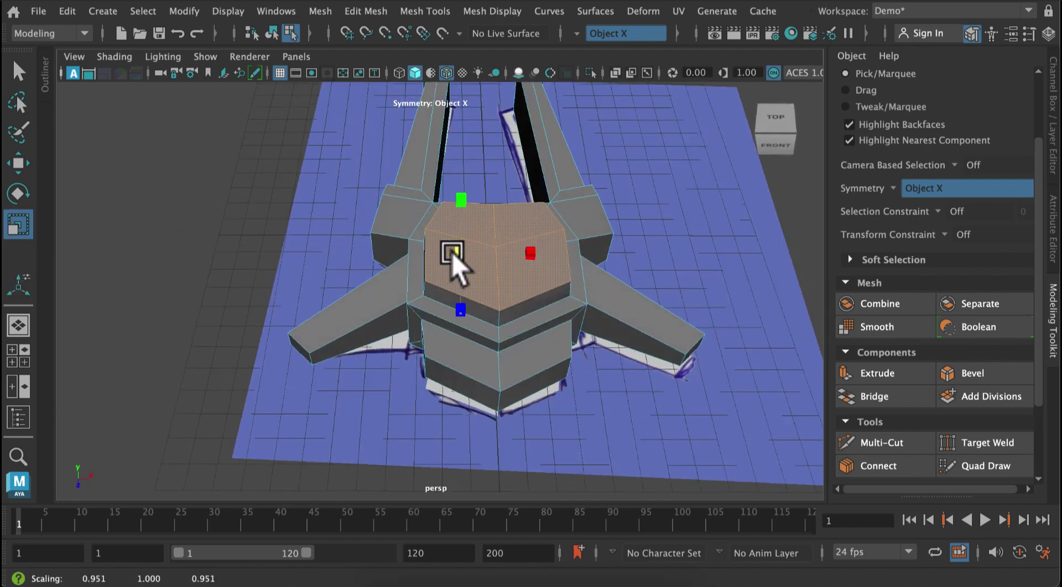
Show the display layers and hide refImage_layer.
{"action": "left_click_drag", "start_coordinate": [728, 360], "coordinate": [620, 406], "text": "alt"}
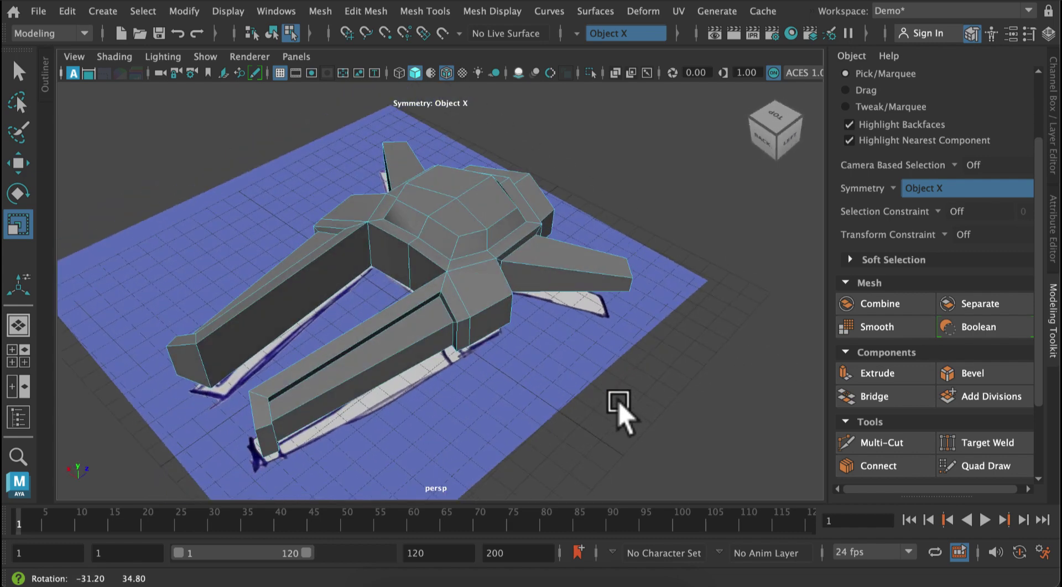
{"action": "left_click", "coordinate": [1049, 183]}
{"action": "left_click", "coordinate": [838, 447]}
Select the end faces at the tips of both front arms and scale down their height slightly.
{"action": "left_click_drag", "start_coordinate": [635, 433], "coordinate": [673, 396], "text": "alt"}
{"action": "left_click_drag", "start_coordinate": [552, 379], "coordinate": [225, 331], "text": "alt"}
{"action": "key", "text": "q"}
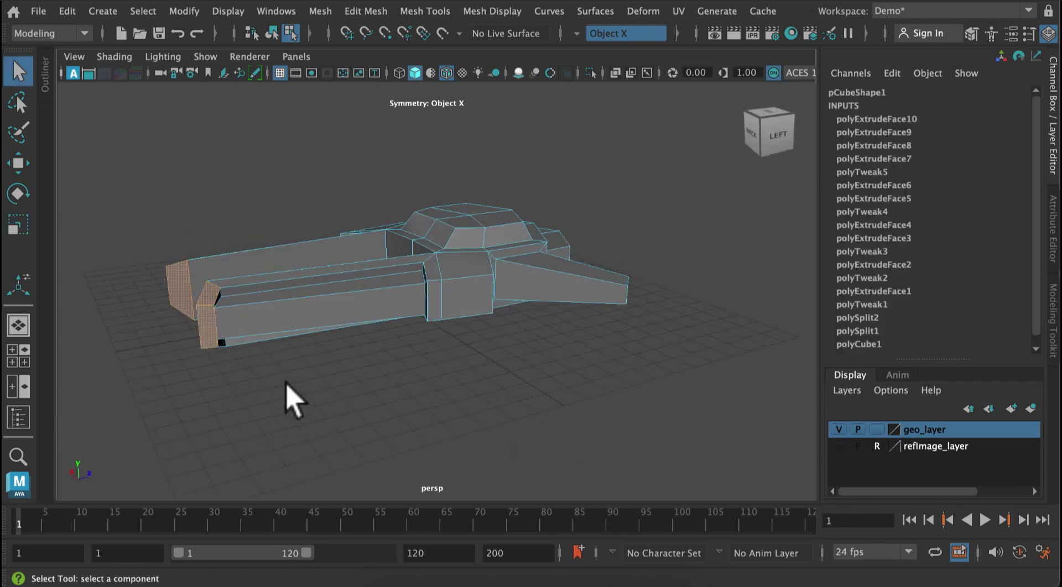
{"action": "left_click_drag", "start_coordinate": [293, 401], "coordinate": [280, 208], "text": "alt"}
{"action": "left_click_drag", "start_coordinate": [559, 370], "coordinate": [536, 404], "text": "alt"}
{"action": "key", "text": "r"}
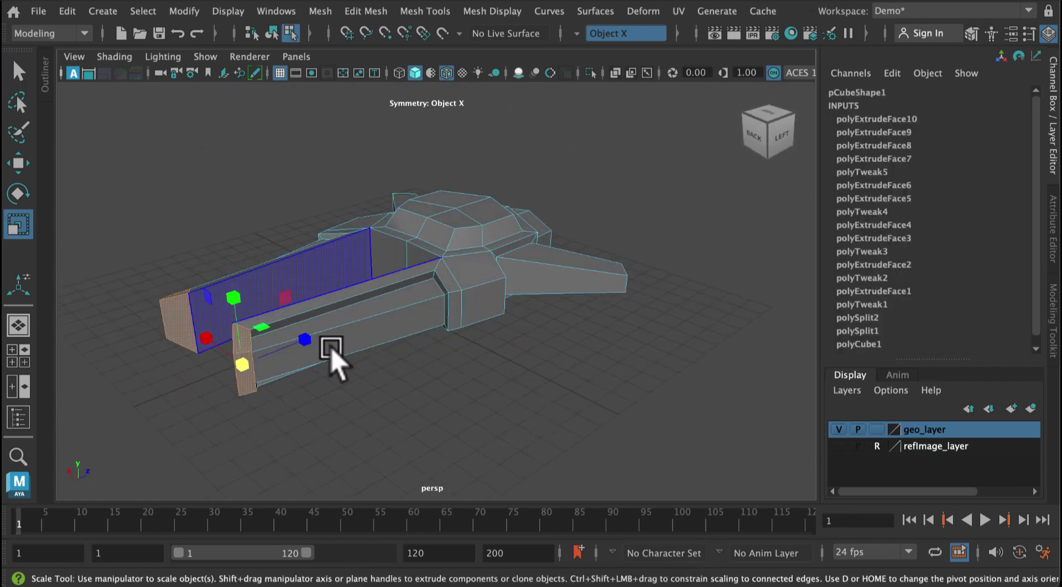
{"action": "left_click_drag", "start_coordinate": [233, 299], "coordinate": [238, 320]}
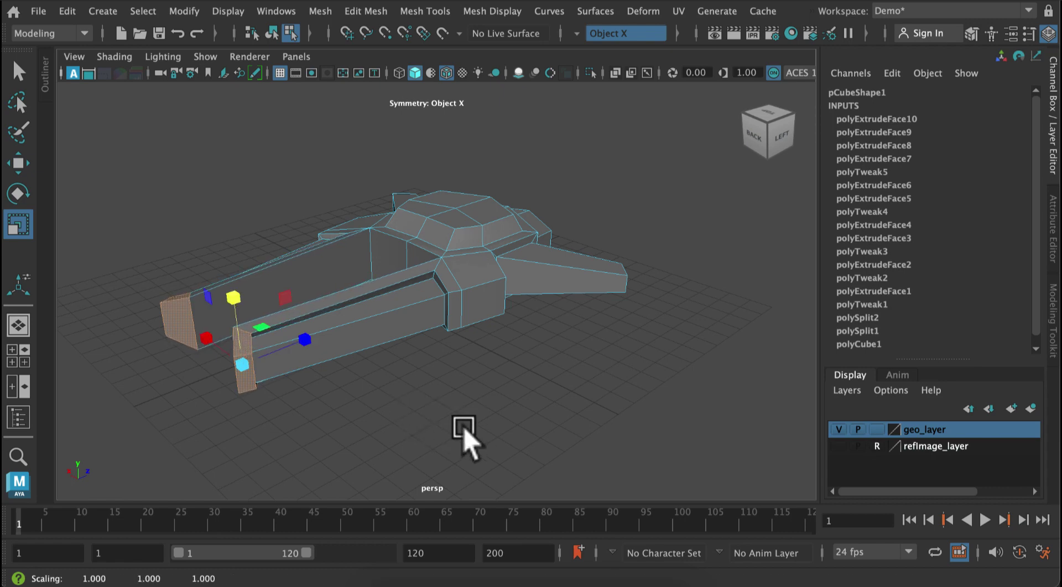
{"action": "left_click_drag", "start_coordinate": [463, 431], "coordinate": [536, 434], "text": "alt"}
{"action": "left_click", "coordinate": [698, 387]}
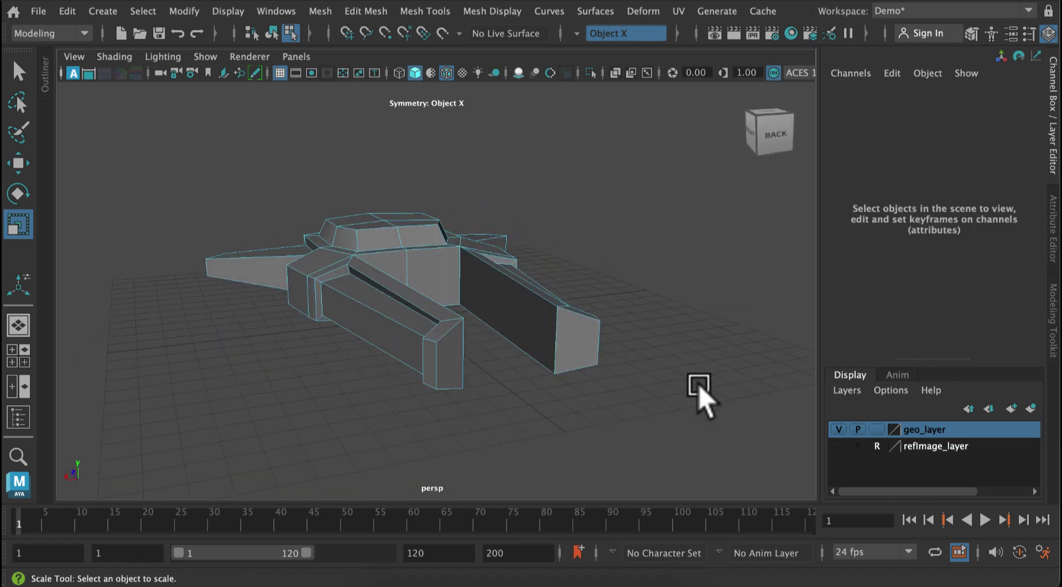
Turn symmetry off, switch to vertex selection, and set symmetry back to Object X.
{"action": "left_click_drag", "start_coordinate": [698, 387], "coordinate": [489, 431], "text": "alt"}
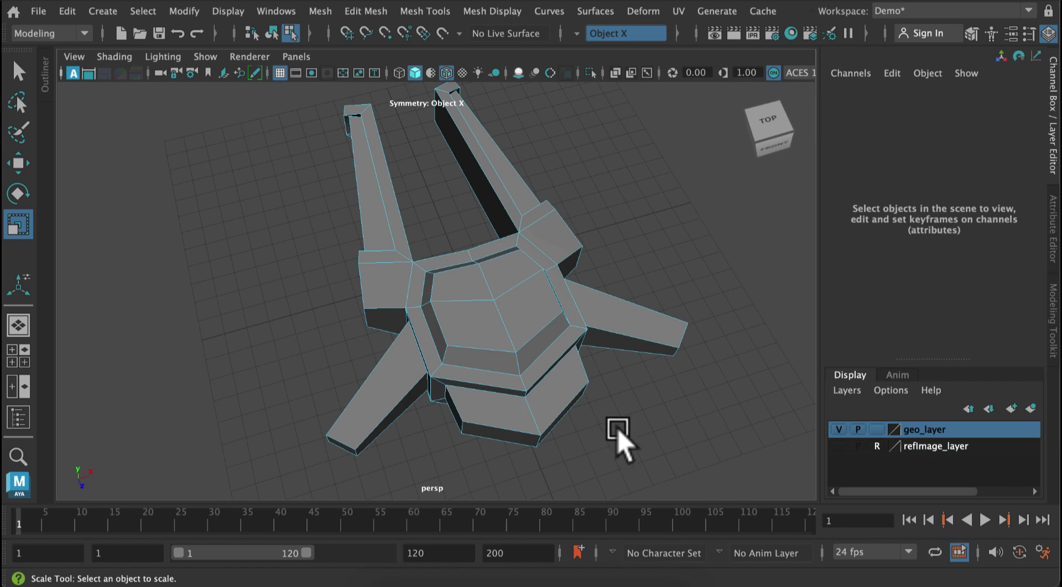
{"action": "left_click", "coordinate": [584, 35]}
{"action": "left_click", "coordinate": [608, 45]}
{"action": "left_click_drag", "start_coordinate": [656, 221], "coordinate": [632, 374], "text": "alt"}
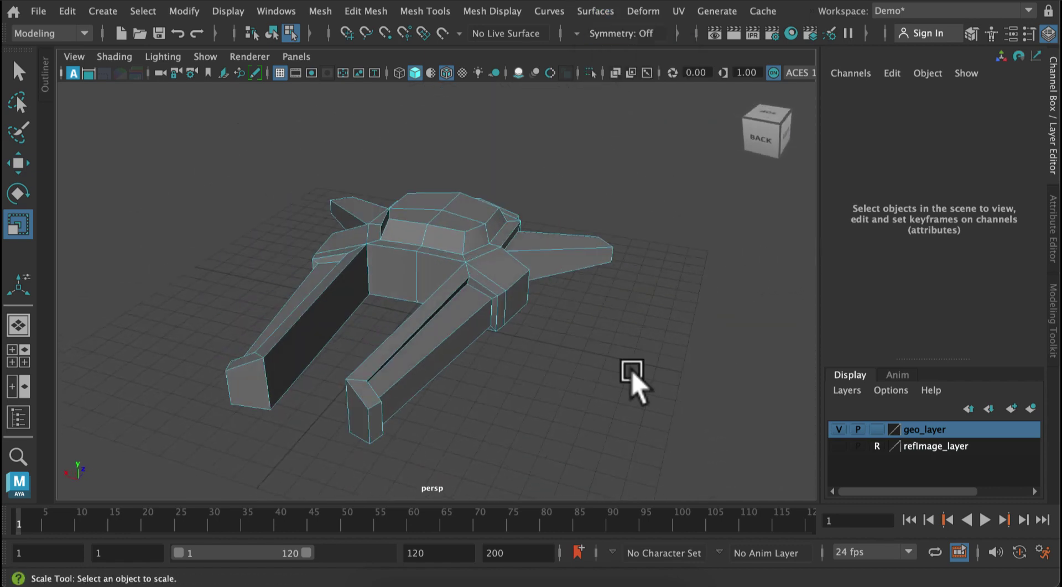
{"action": "right_click_drag", "start_coordinate": [633, 374], "coordinate": [560, 93]}
{"action": "left_click_drag", "start_coordinate": [343, 362], "coordinate": [410, 480]}
{"action": "left_click", "coordinate": [629, 154]}
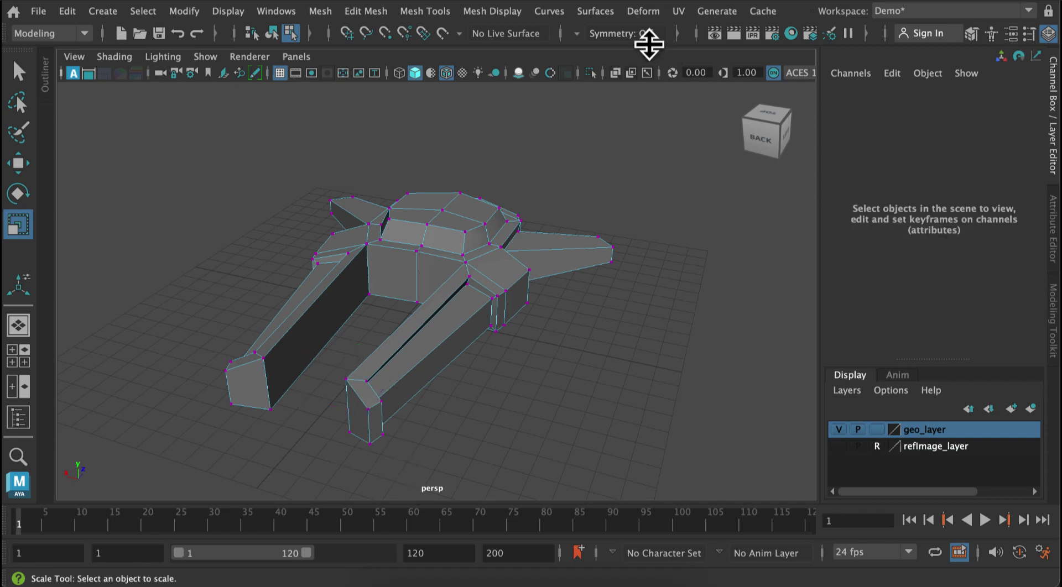
{"action": "left_click", "coordinate": [589, 36]}
{"action": "left_click", "coordinate": [614, 62]}
Select all vertices at the front arm tips, scale down their height to taper the arms, and raise them slightly.
{"action": "left_click_drag", "start_coordinate": [339, 362], "coordinate": [503, 443]}
{"action": "left_click_drag", "start_coordinate": [249, 246], "coordinate": [258, 274]}
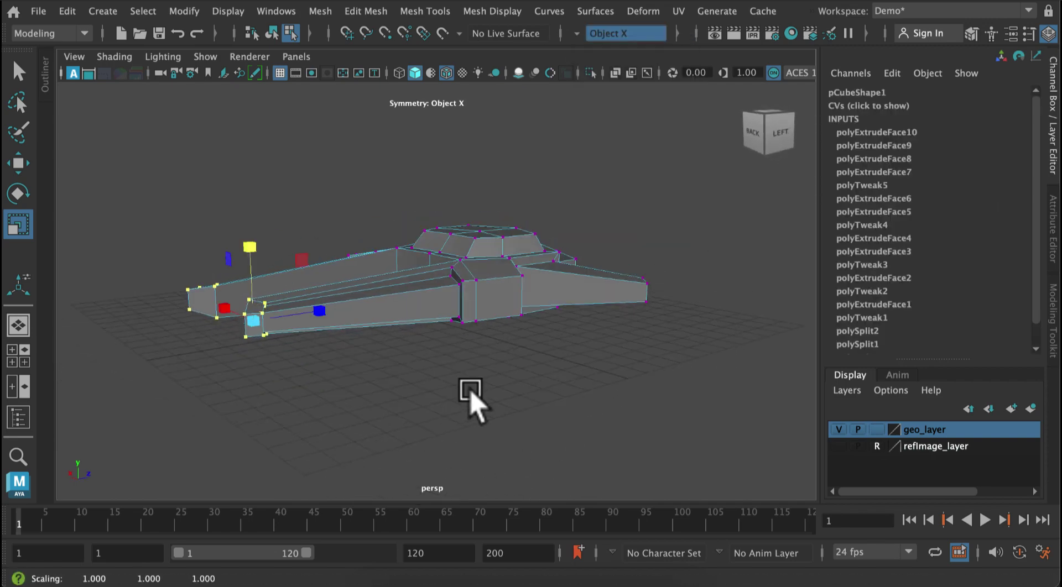
{"action": "left_click_drag", "start_coordinate": [472, 391], "coordinate": [441, 387], "text": "alt"}
{"action": "key", "text": "w"}
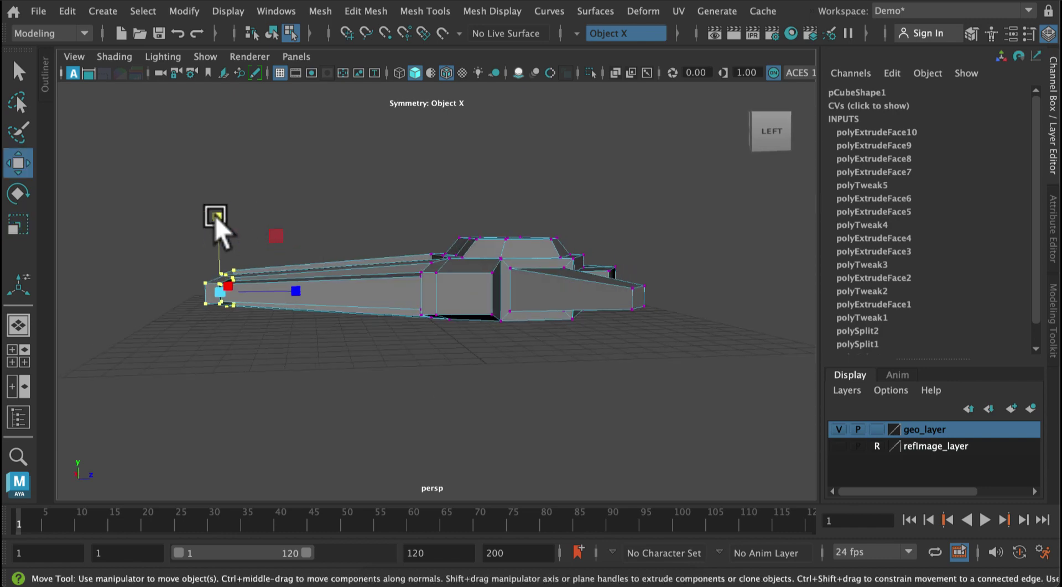
{"action": "mouse_move", "coordinate": [217, 230]}
{"action": "left_mouse_down"}
{"action": "mouse_move", "coordinate": [225, 239]}
{"action": "mouse_move", "coordinate": [220, 218]}
{"action": "left_mouse_up"}
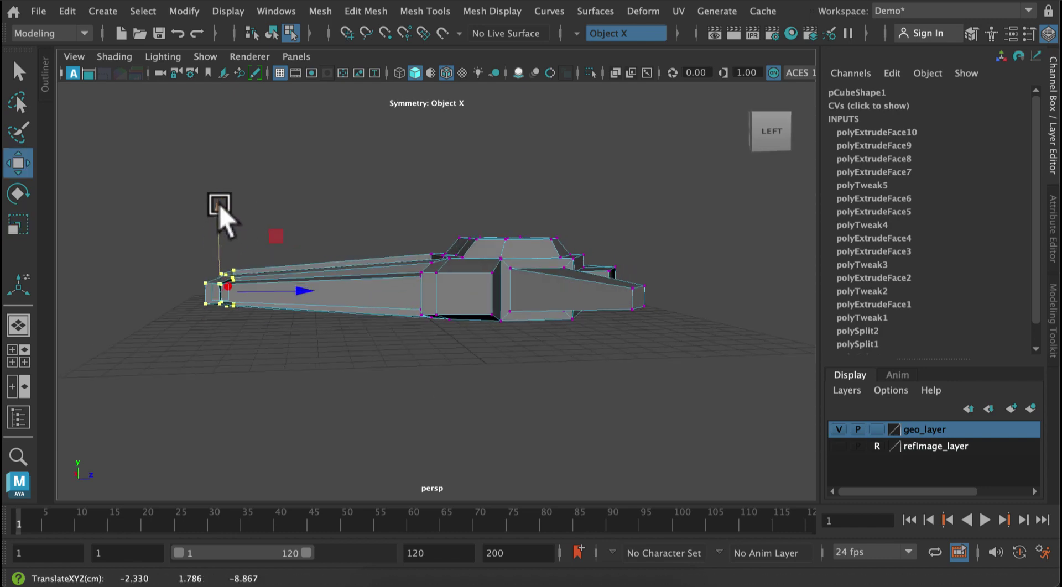
{"action": "left_click", "coordinate": [339, 218]}
Extrude the body's wall faces between the two front arms with an offset of 0.4.
{"action": "left_click_drag", "start_coordinate": [339, 218], "coordinate": [636, 362], "text": "alt"}
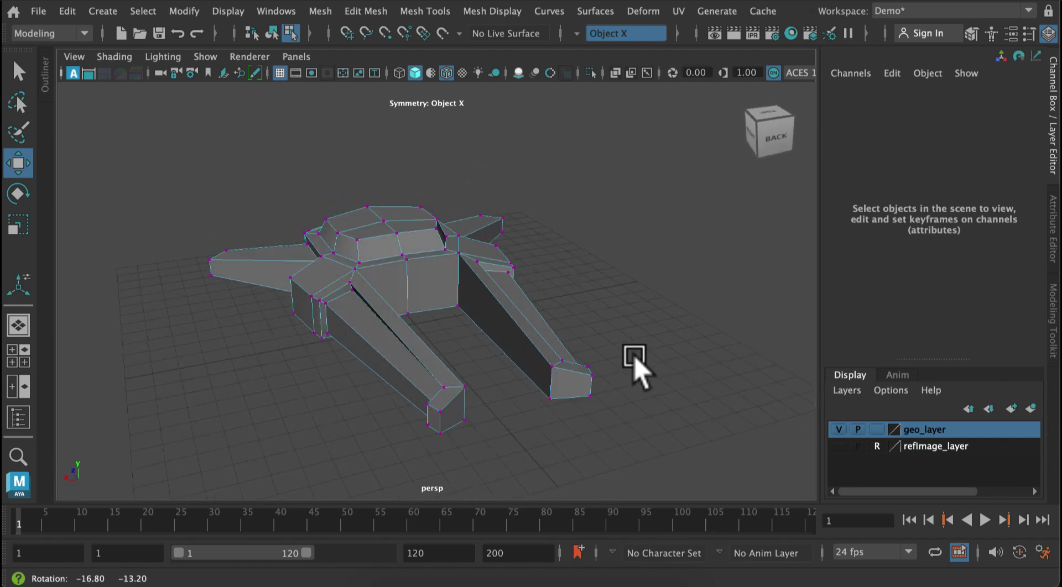
{"action": "right_click_drag", "start_coordinate": [531, 118], "coordinate": [532, 145]}
{"action": "left_click", "coordinate": [429, 286]}
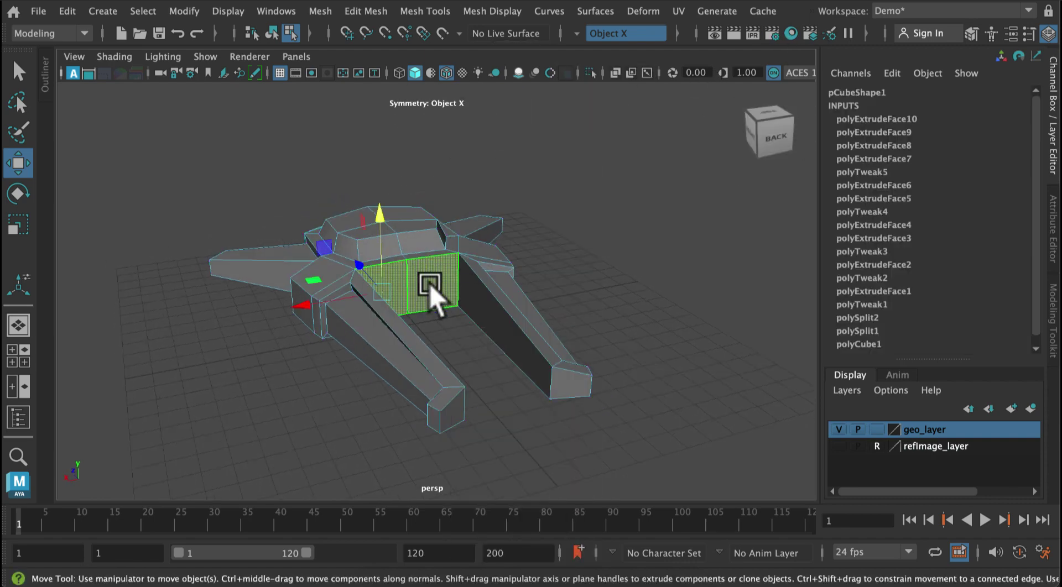
{"action": "left_click", "coordinate": [366, 11]}
{"action": "left_click", "coordinate": [387, 171]}
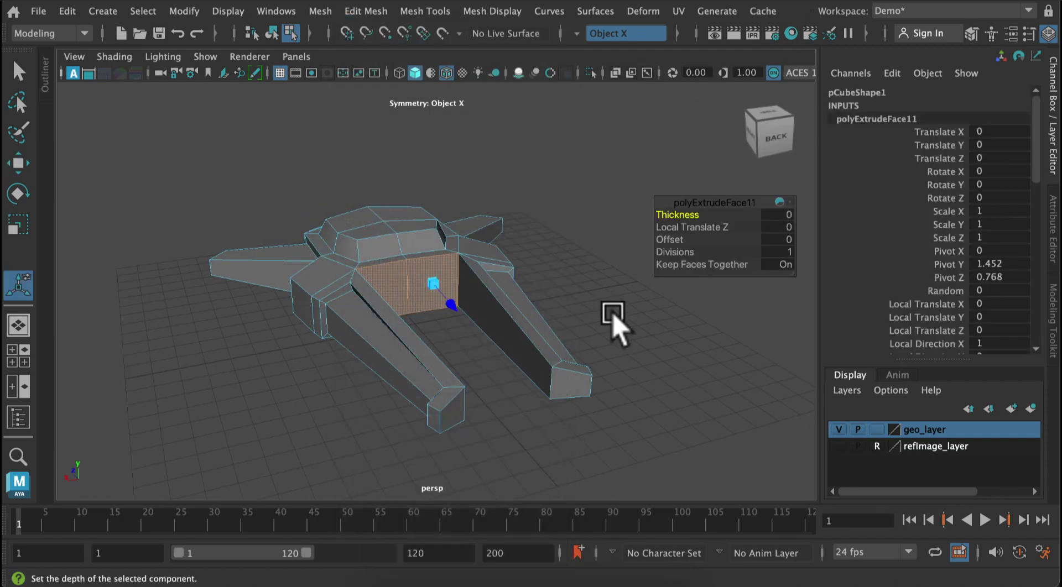
{"action": "scroll", "coordinate": [722, 365], "scroll_direction": "up", "scroll_amount": 3}
{"action": "left_click_drag", "start_coordinate": [674, 240], "coordinate": [569, 238]}
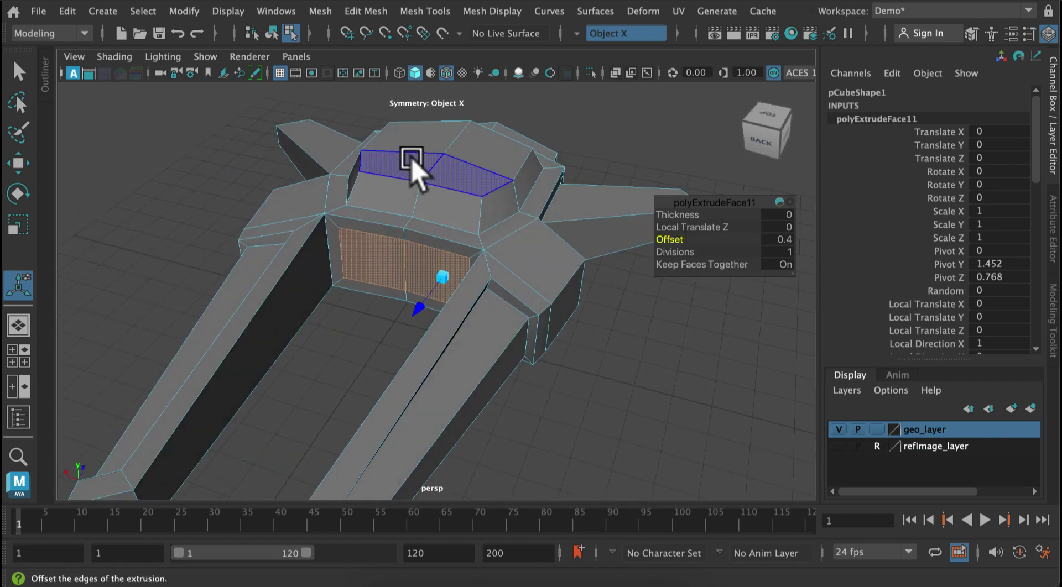
Extrude the inset wall faces between the arms again and sink them inward with a Local Translate Z of about -0.287.
{"action": "middle_click_drag", "start_coordinate": [415, 166], "coordinate": [361, 24], "text": "alt"}
{"action": "left_click", "coordinate": [366, 11]}
{"action": "left_click", "coordinate": [376, 171]}
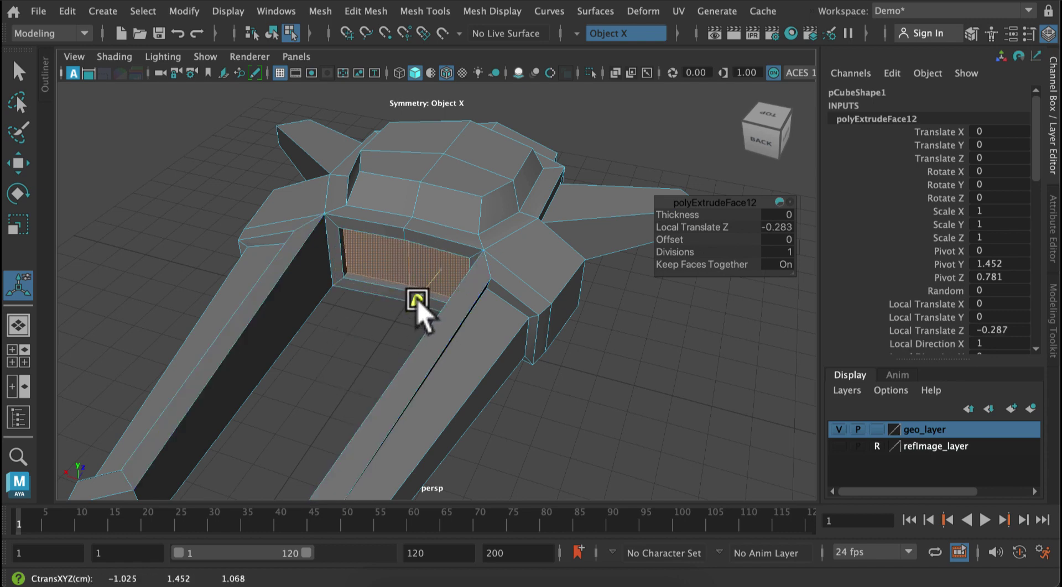
{"action": "left_click_drag", "start_coordinate": [645, 391], "coordinate": [707, 390], "text": "alt"}
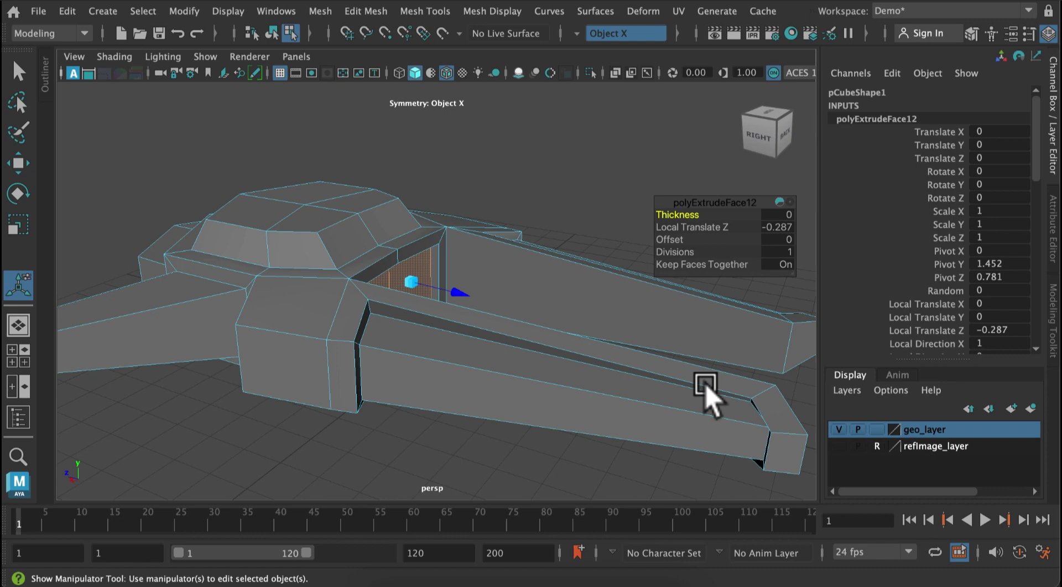
{"action": "left_click", "coordinate": [584, 207]}
{"action": "scroll", "coordinate": [373, 422], "scroll_direction": "down", "scroll_amount": 3}
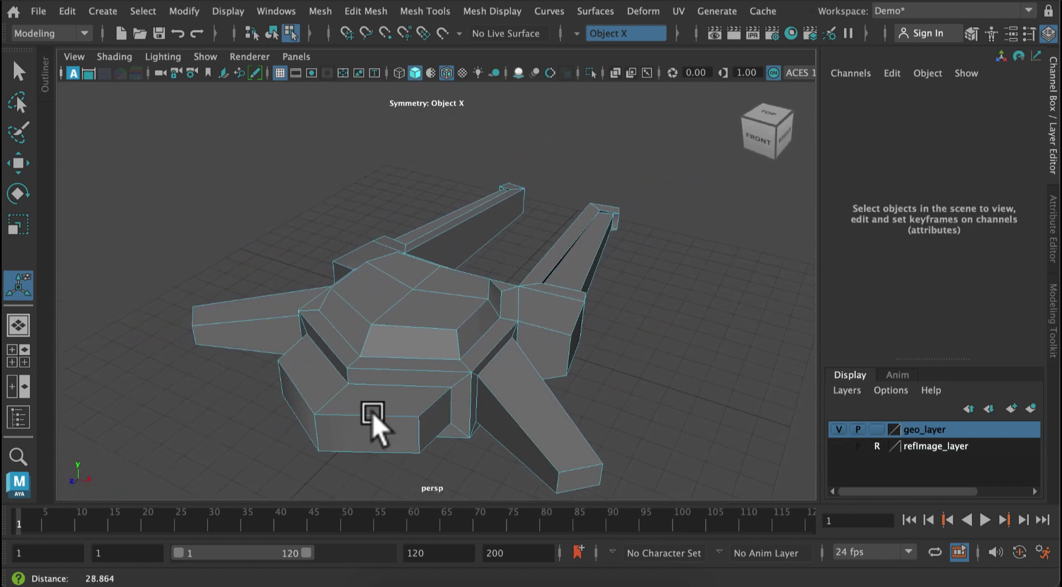